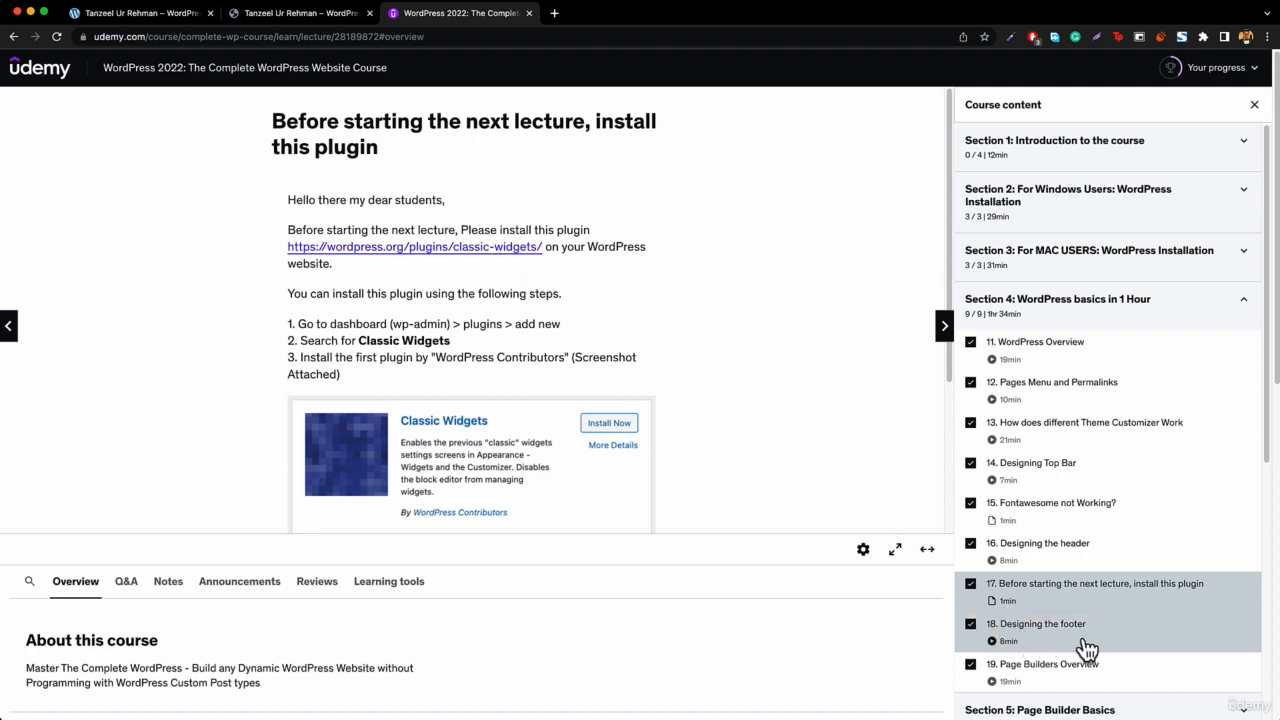
Open the Add New Plugins page from the local site's dashboard.
{"action": "left_click", "coordinate": [135, 17]}
{"action": "mouse_move", "coordinate": [75, 62]}
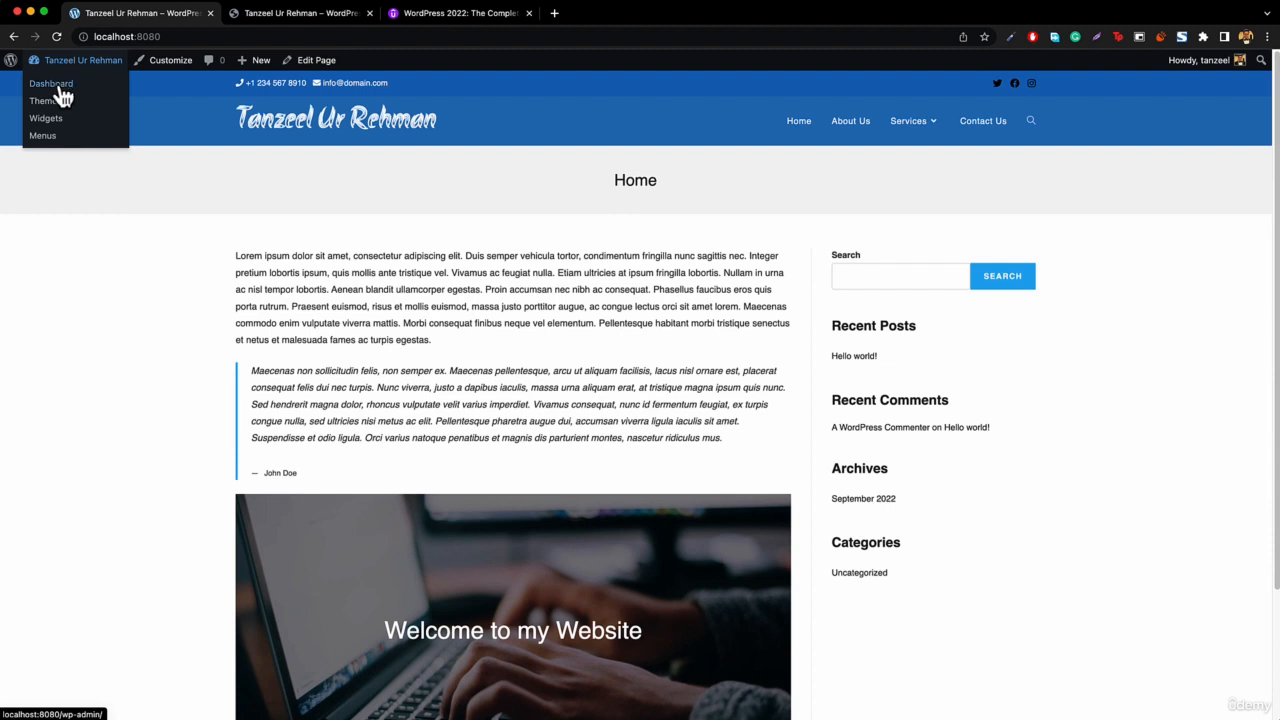
{"action": "left_click", "coordinate": [58, 86]}
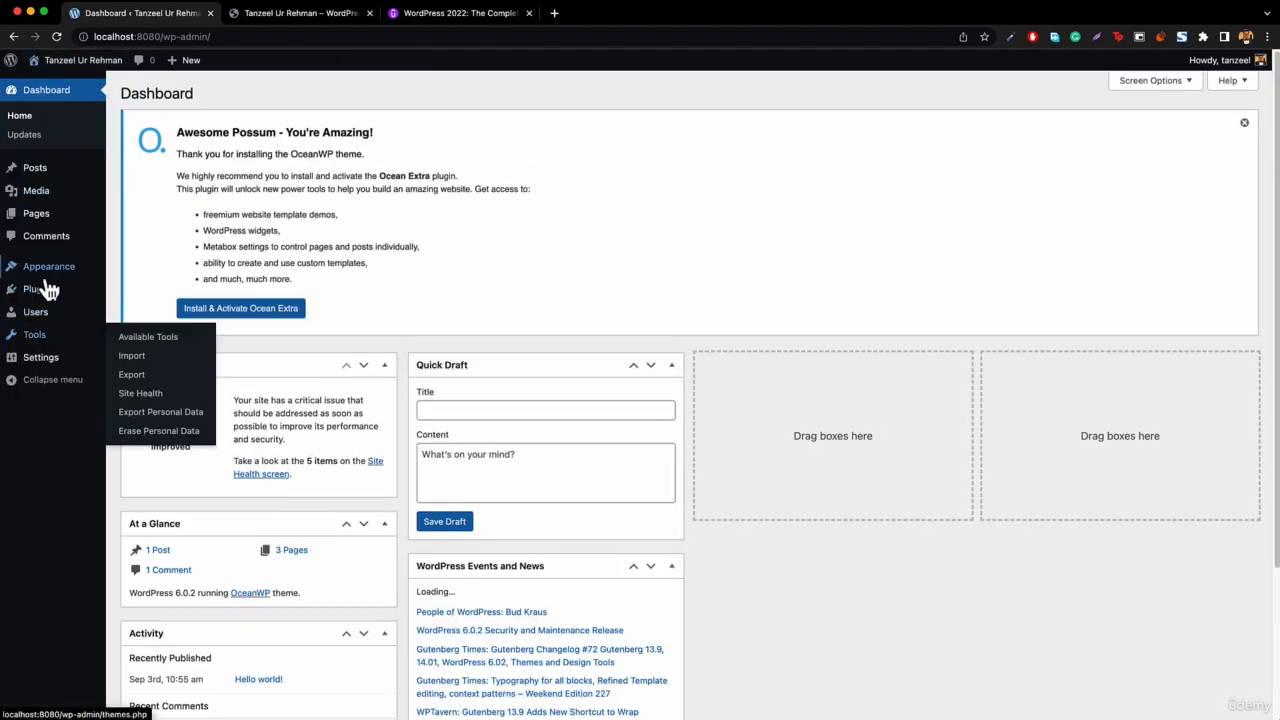
{"action": "mouse_move", "coordinate": [48, 298]}
{"action": "left_click", "coordinate": [146, 316]}
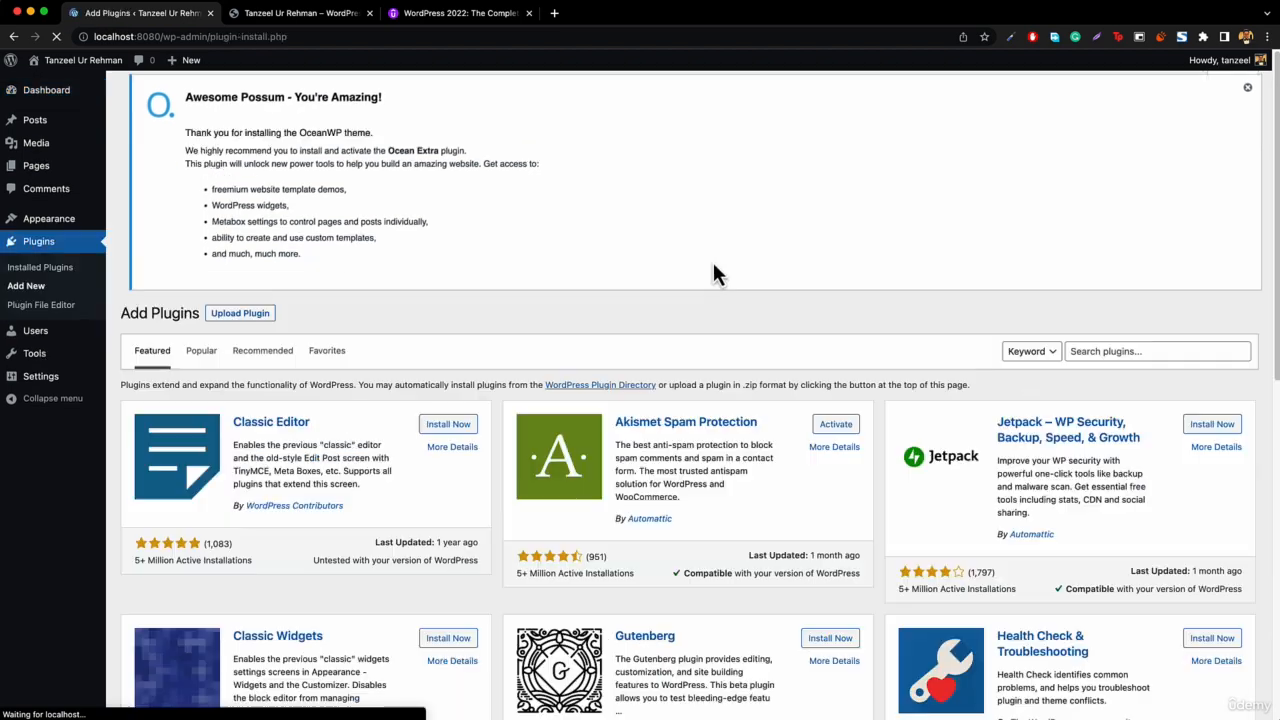
Search for classic widgets, then install and activate the Classic Widgets plugin by WordPress Contributors.
{"action": "left_click", "coordinate": [1129, 371]}
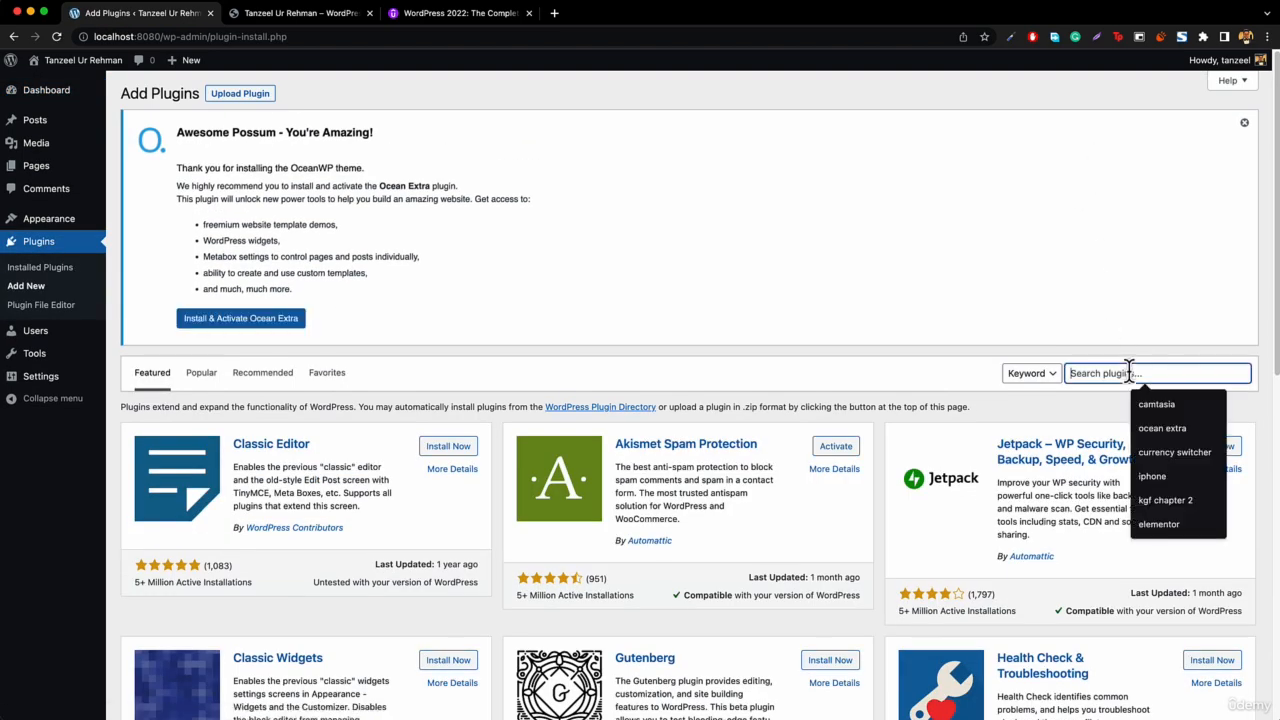
{"action": "type", "text": "classi"}
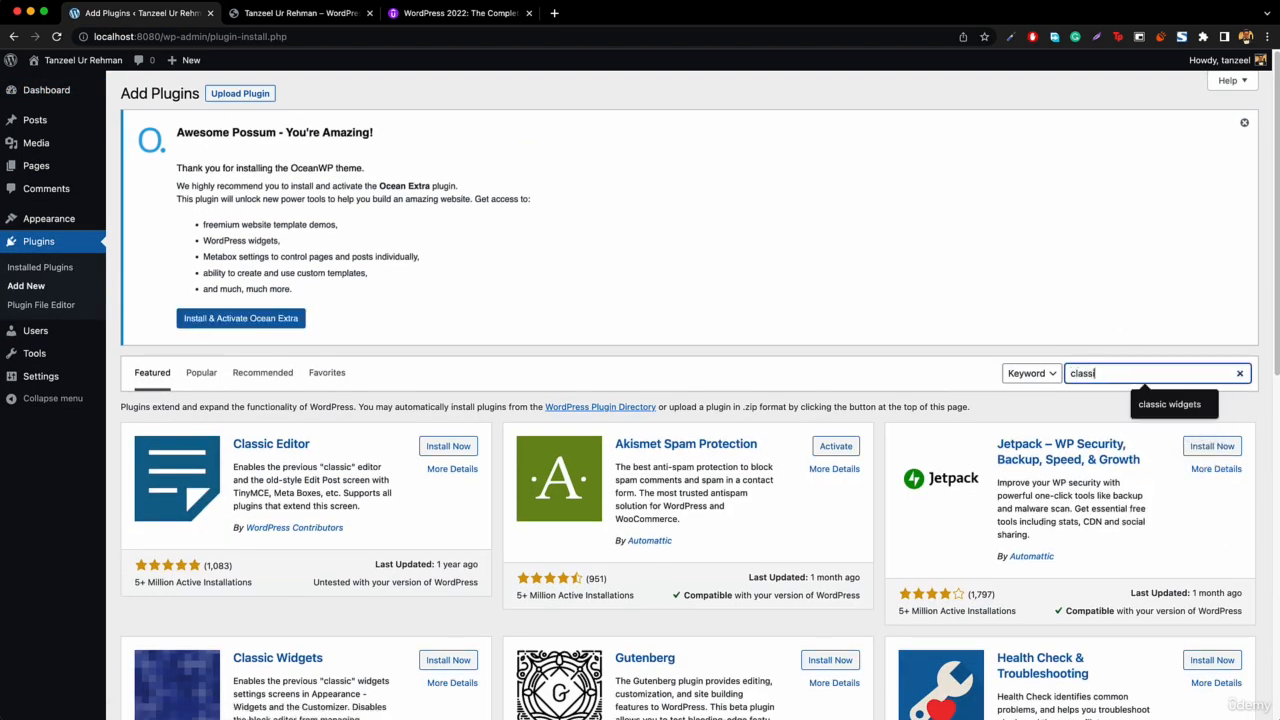
{"action": "type", "text": "c widgets"}
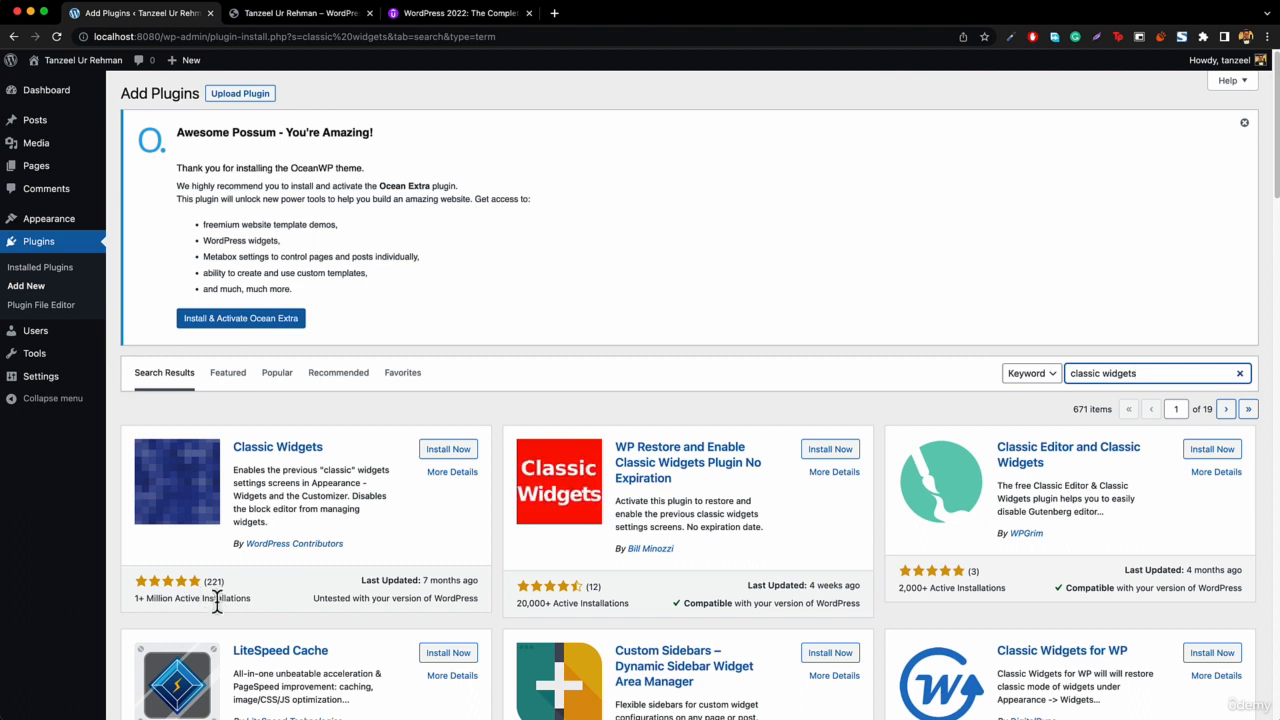
{"action": "left_click", "coordinate": [447, 451]}
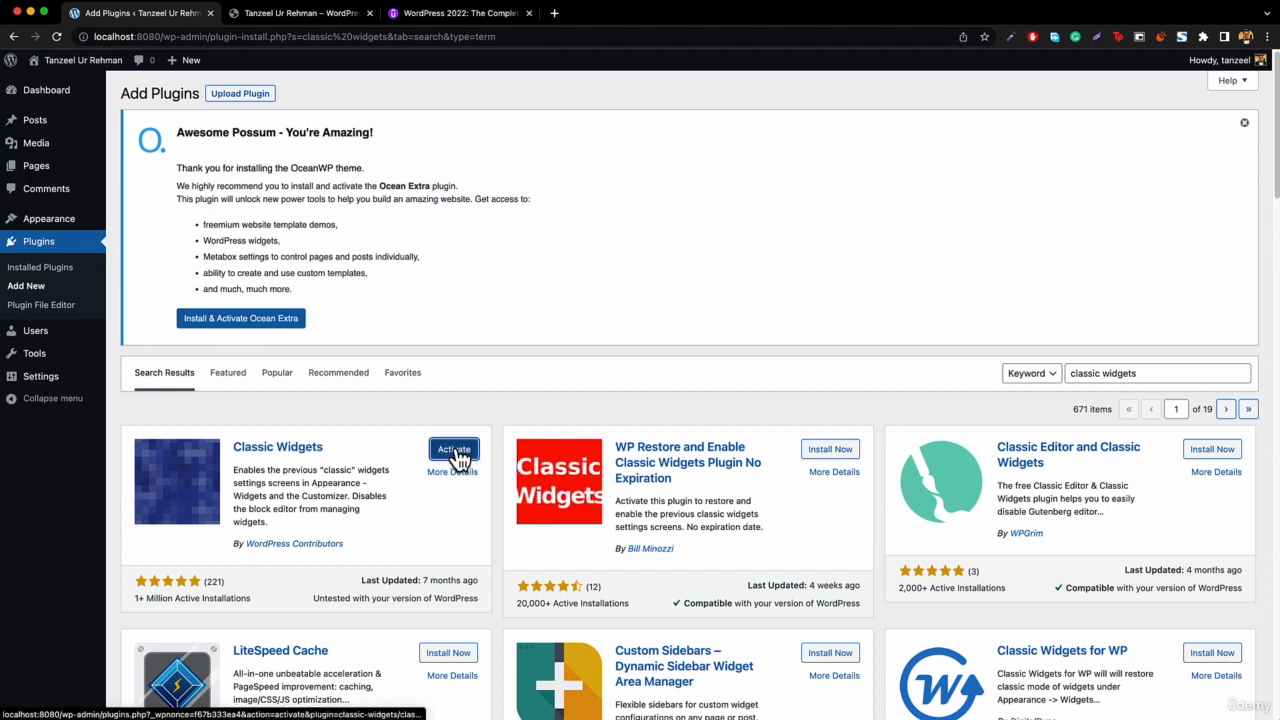
{"action": "left_click", "coordinate": [466, 453]}
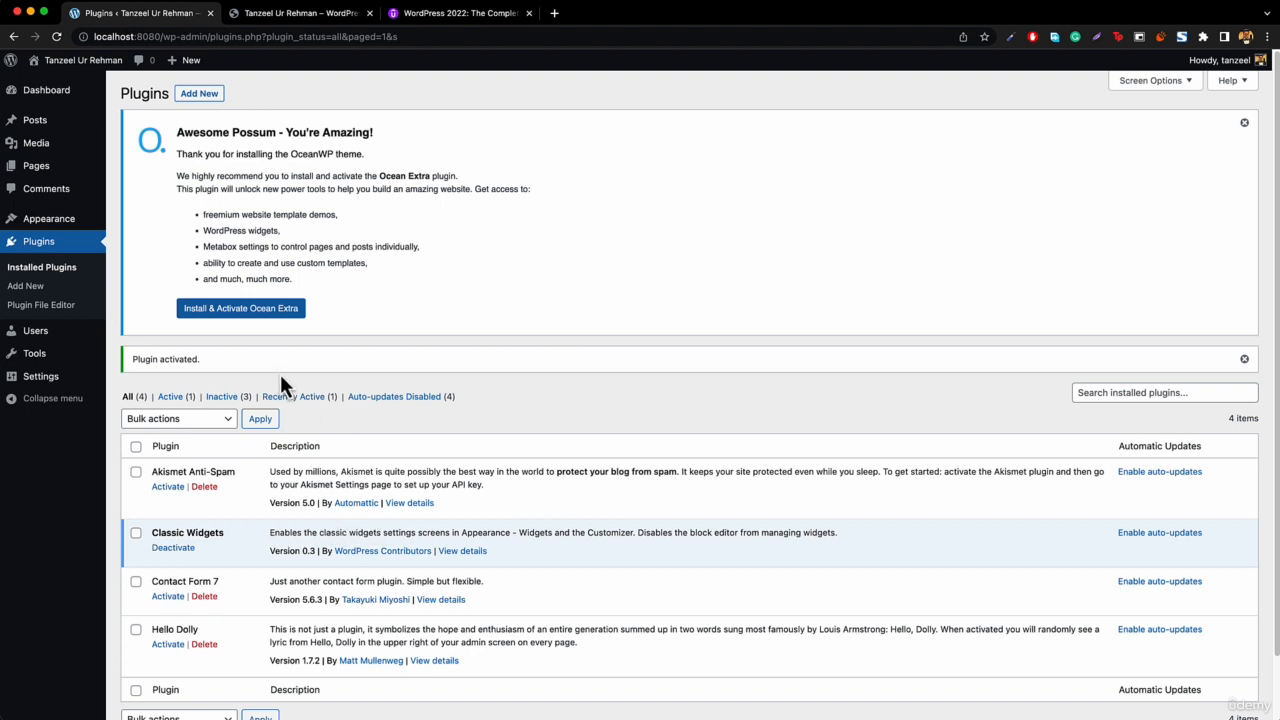
Open the Customizer's Footer Bottom settings and replace the copyright text with a line crediting the itanzeel site and its design team.
{"action": "mouse_move", "coordinate": [38, 224]}
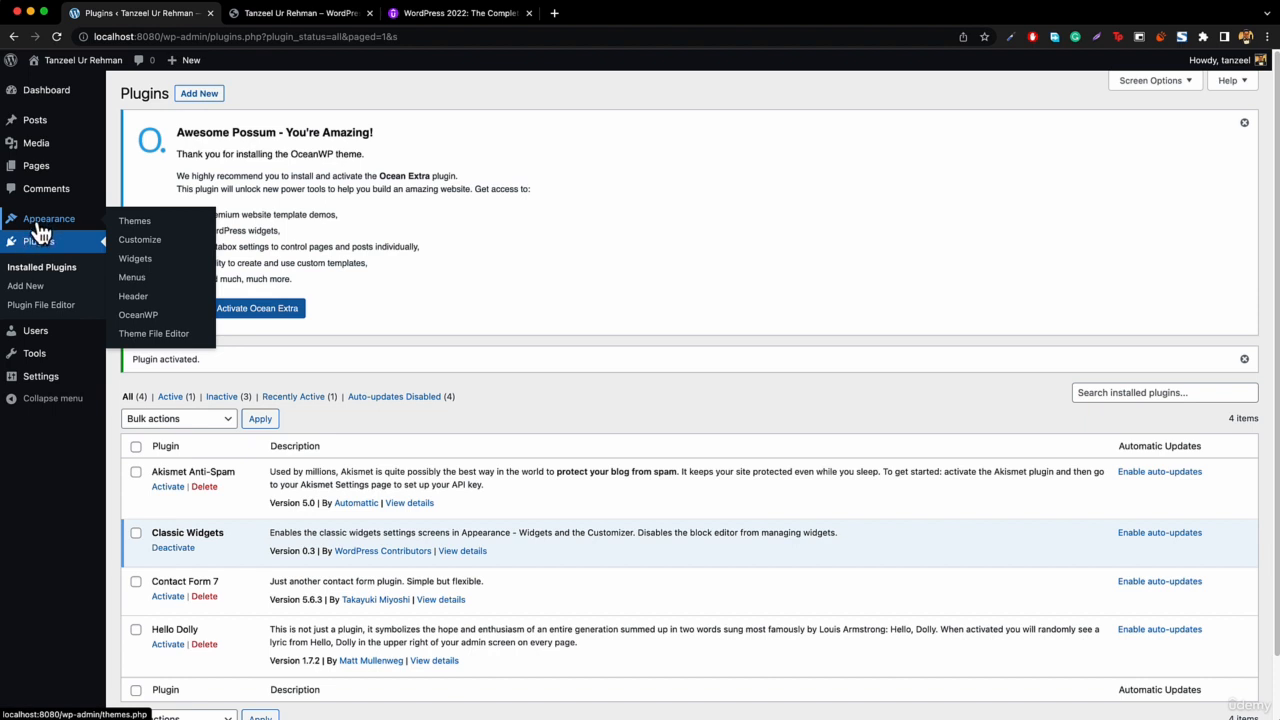
{"action": "left_click", "coordinate": [154, 250]}
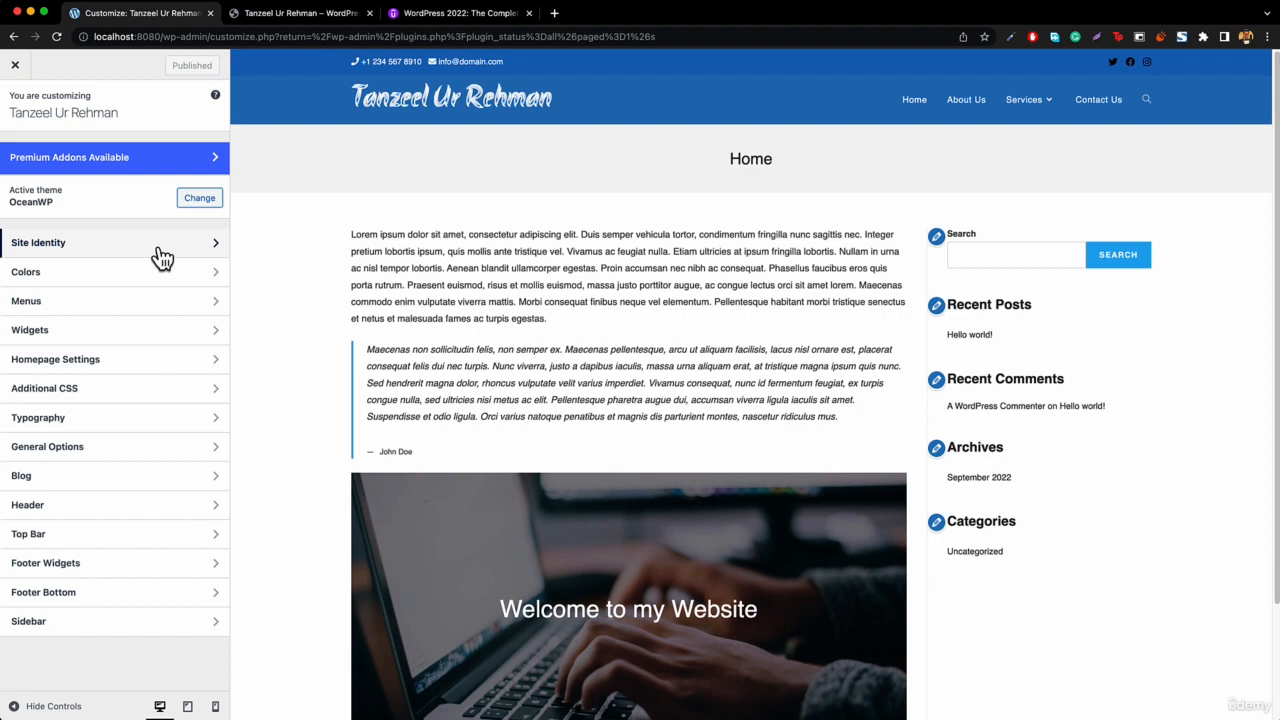
{"action": "scroll", "coordinate": [475, 280], "scroll_direction": "down", "scroll_amount": 3}
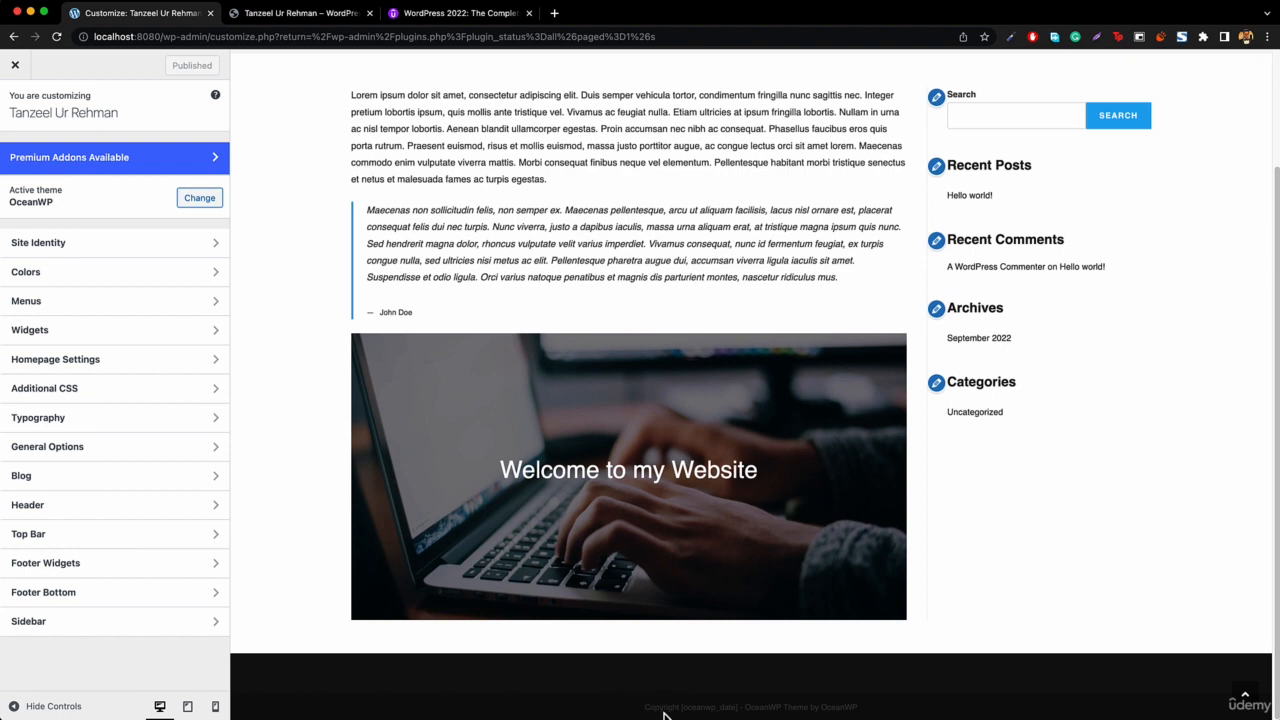
{"action": "left_click", "coordinate": [65, 600]}
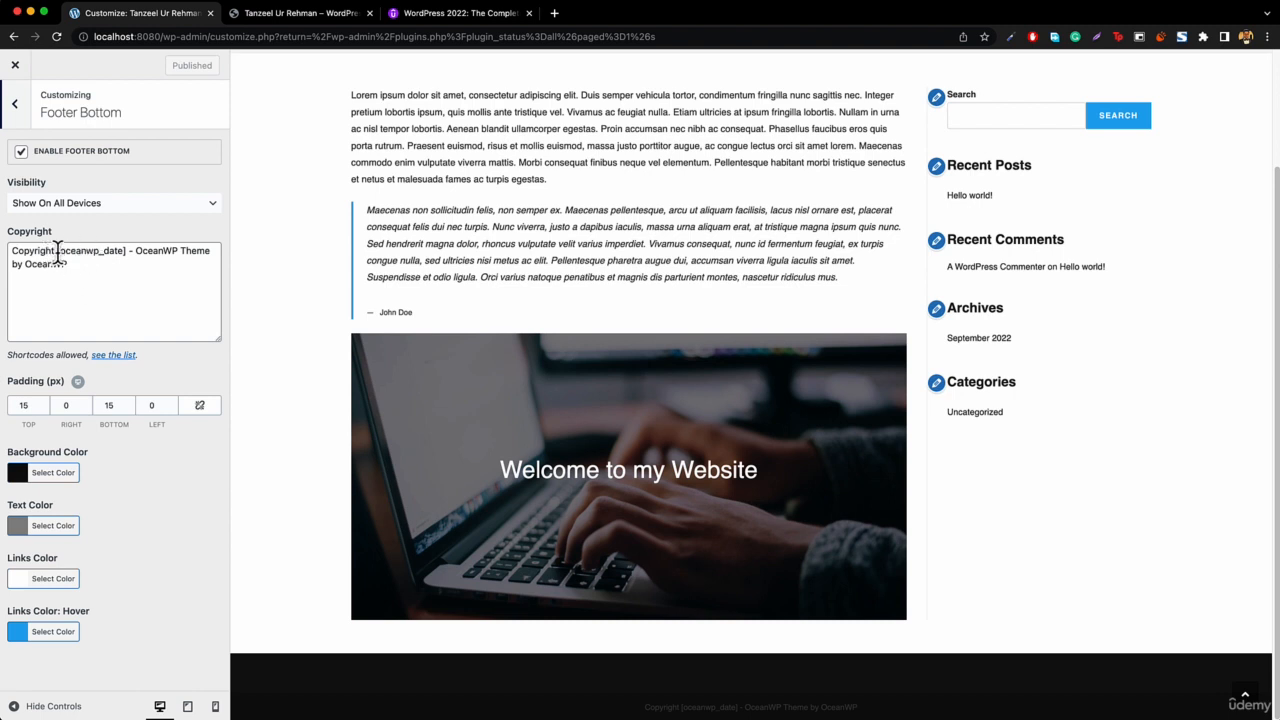
{"action": "left_click_drag", "start_coordinate": [57, 250], "coordinate": [133, 299]}
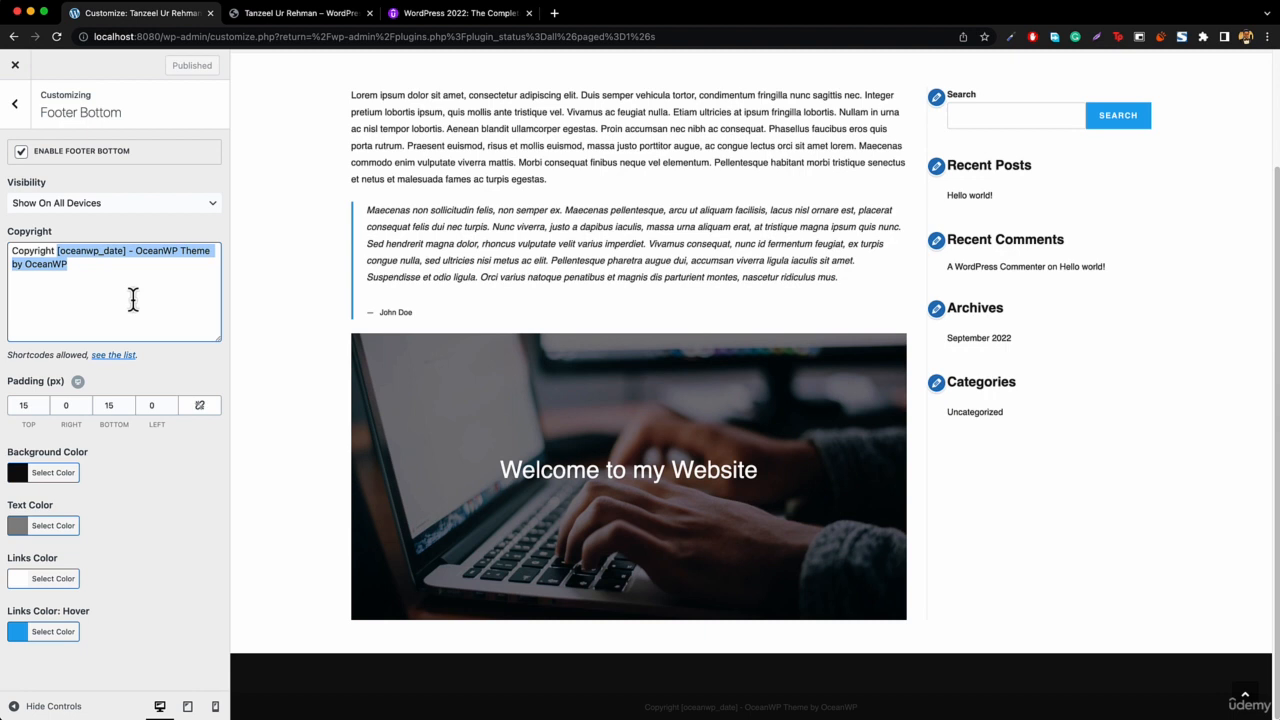
{"action": "type", "text": "["}
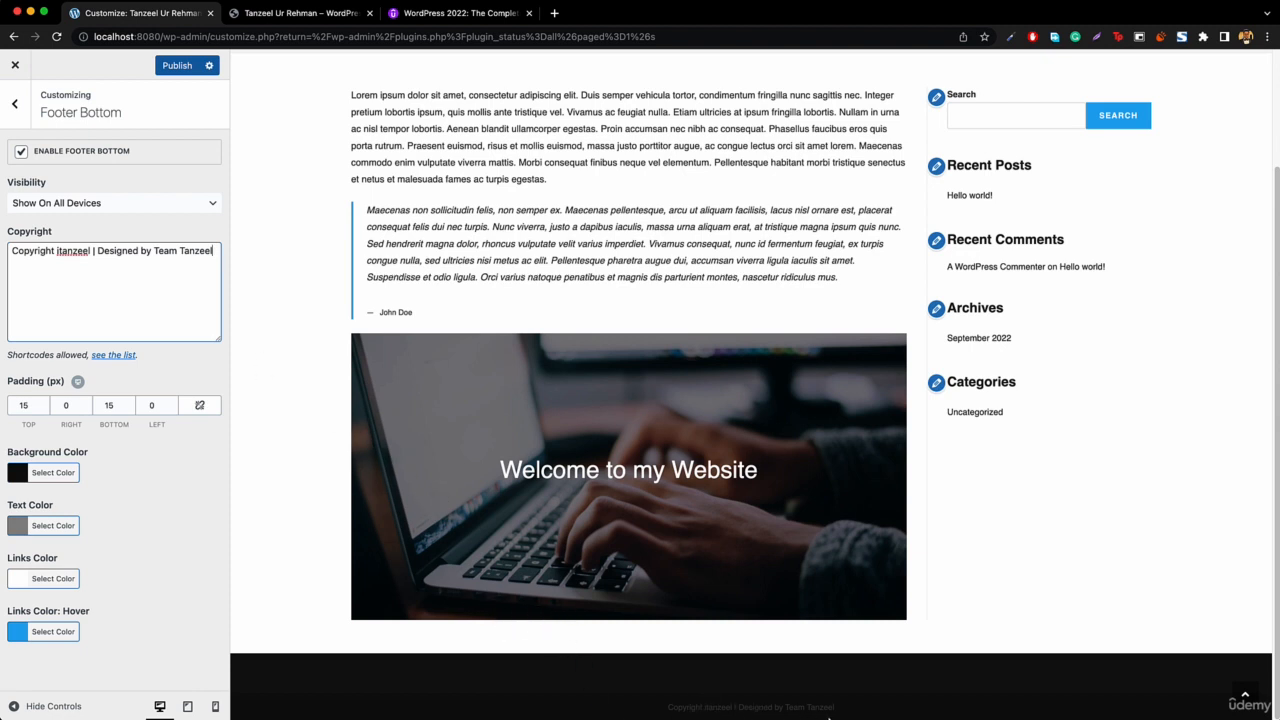
Set the footer bottom text colour to white (#ffffff) and return to the main Customizer menu.
{"action": "left_click", "coordinate": [32, 527]}
{"action": "left_click_drag", "start_coordinate": [51, 603], "coordinate": [15, 576]}
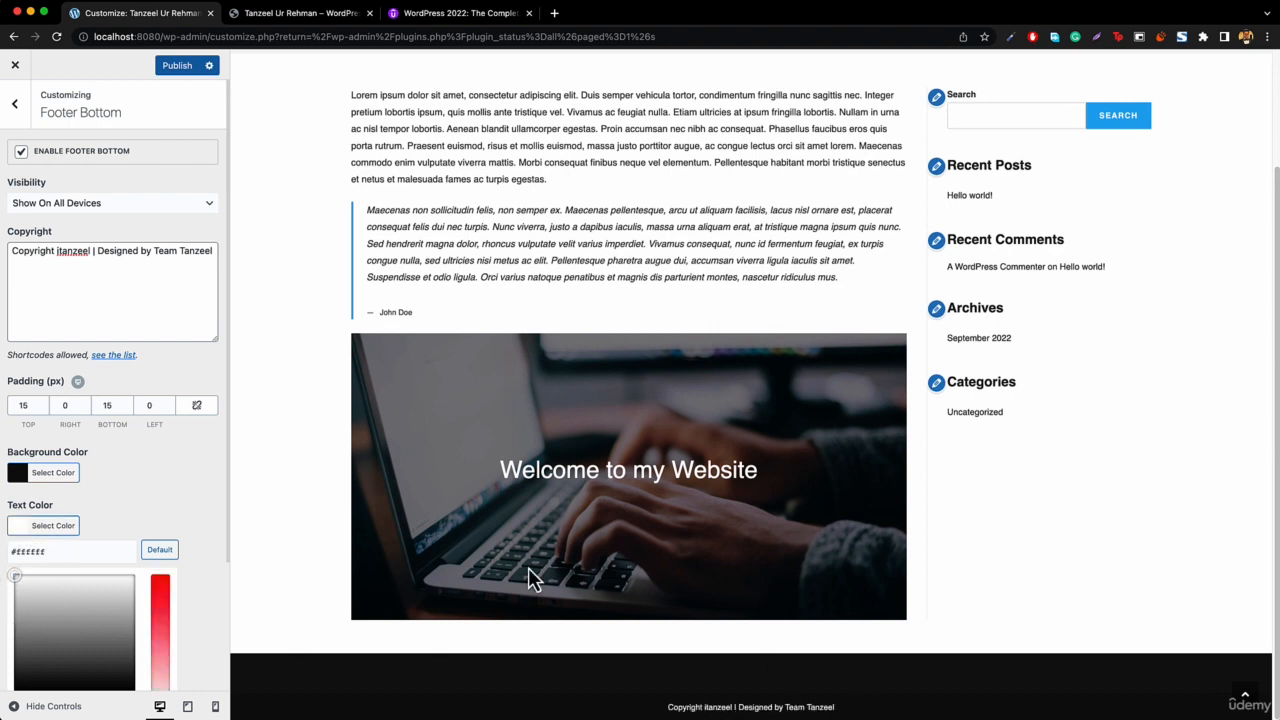
{"action": "left_click", "coordinate": [15, 104]}
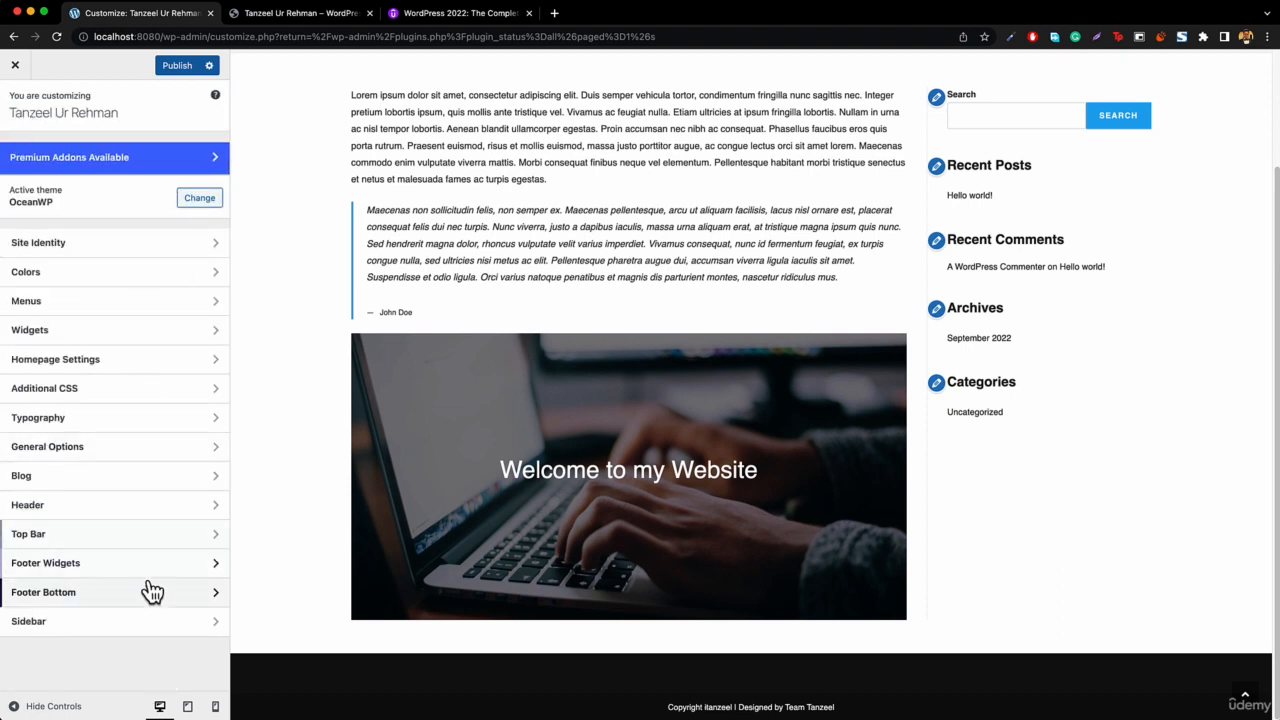
Examine the footer layout on the reference website in the other tab.
{"action": "left_click", "coordinate": [302, 14]}
{"action": "scroll", "coordinate": [620, 519], "scroll_direction": "down", "scroll_amount": 1}
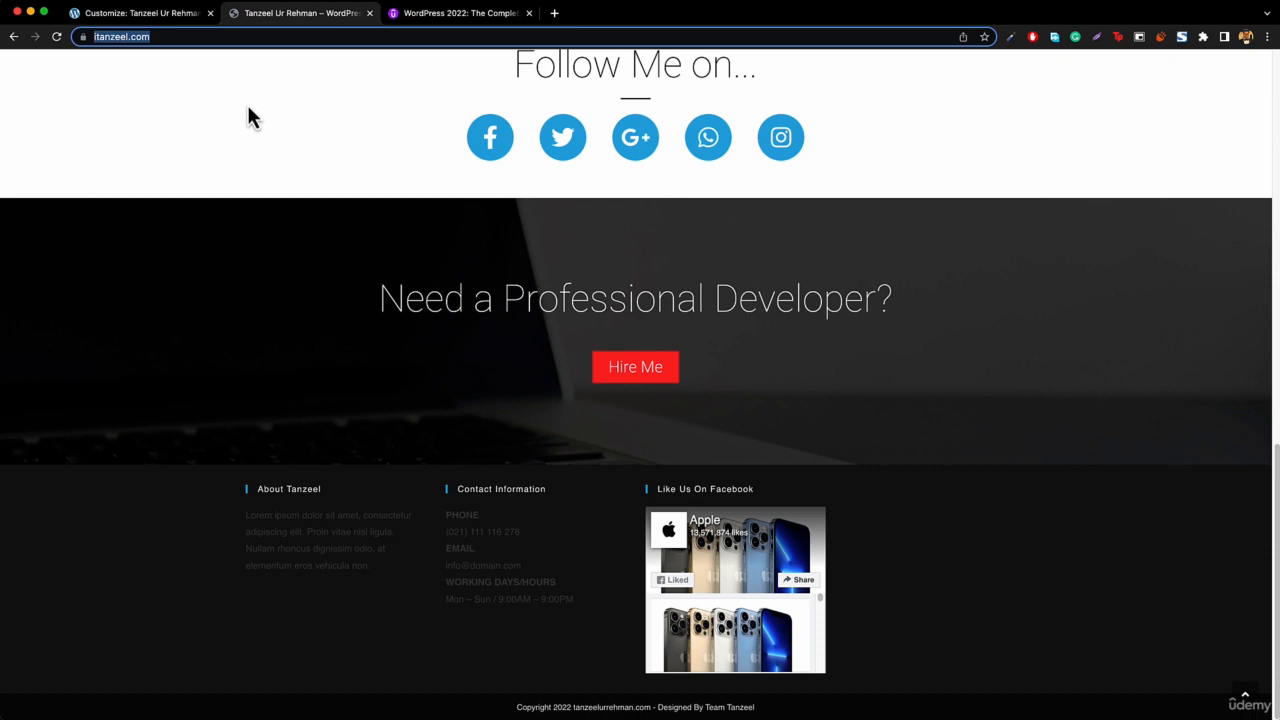
{"action": "left_click", "coordinate": [148, 17]}
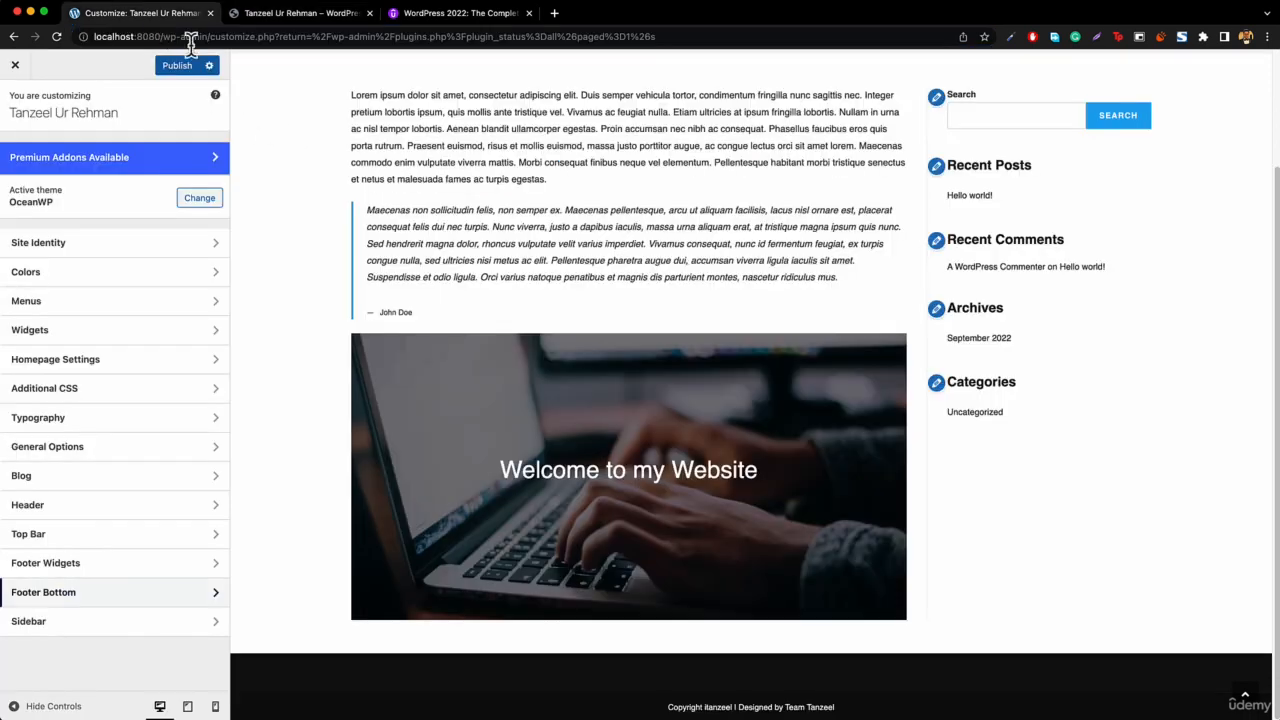
Reduce the Footer Widgets columns to 3 and return to the main Customizer menu.
{"action": "left_click", "coordinate": [86, 566]}
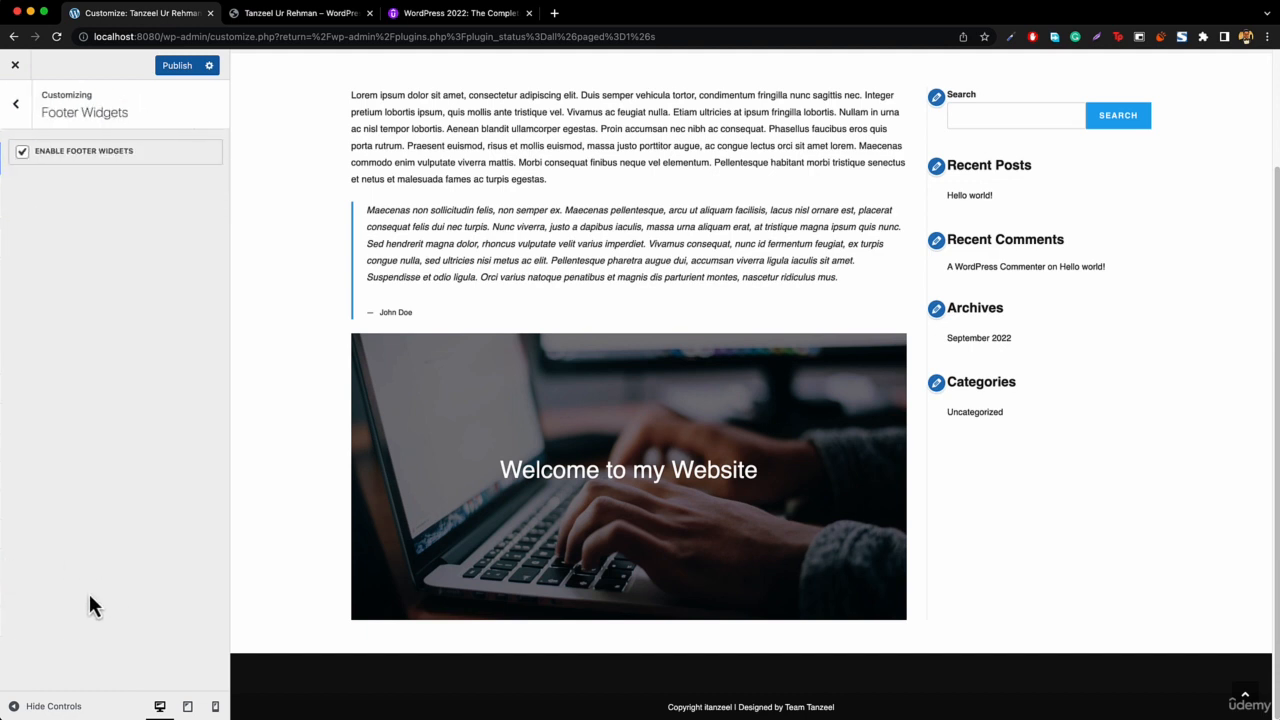
{"action": "scroll", "coordinate": [140, 285], "scroll_direction": "down", "scroll_amount": 5}
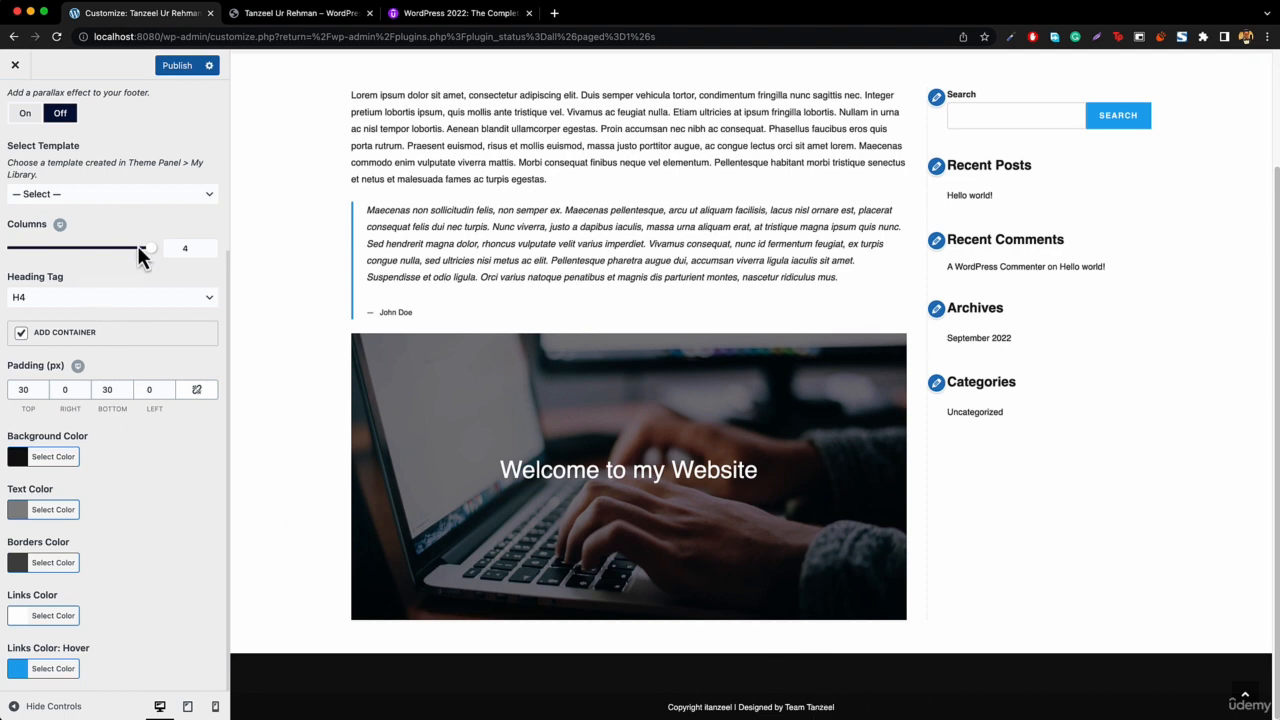
{"action": "left_click_drag", "start_coordinate": [148, 256], "coordinate": [117, 258]}
{"action": "left_click", "coordinate": [294, 15]}
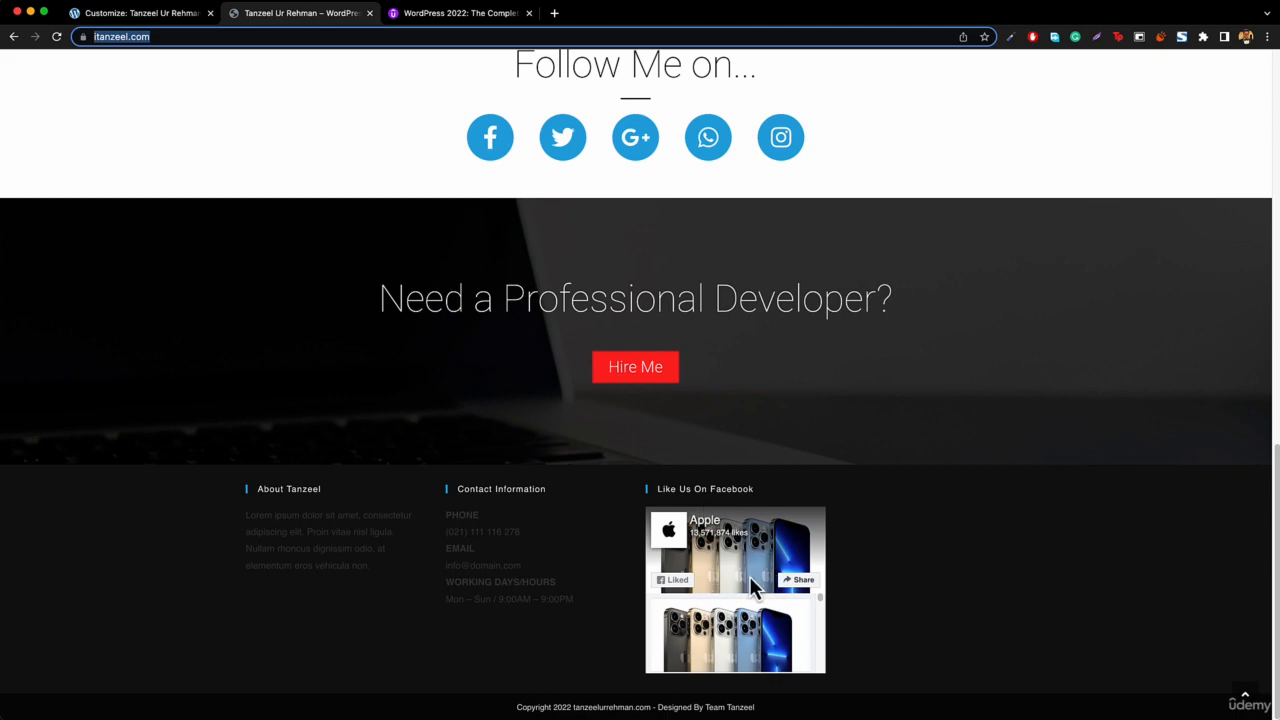
{"action": "left_click", "coordinate": [130, 15]}
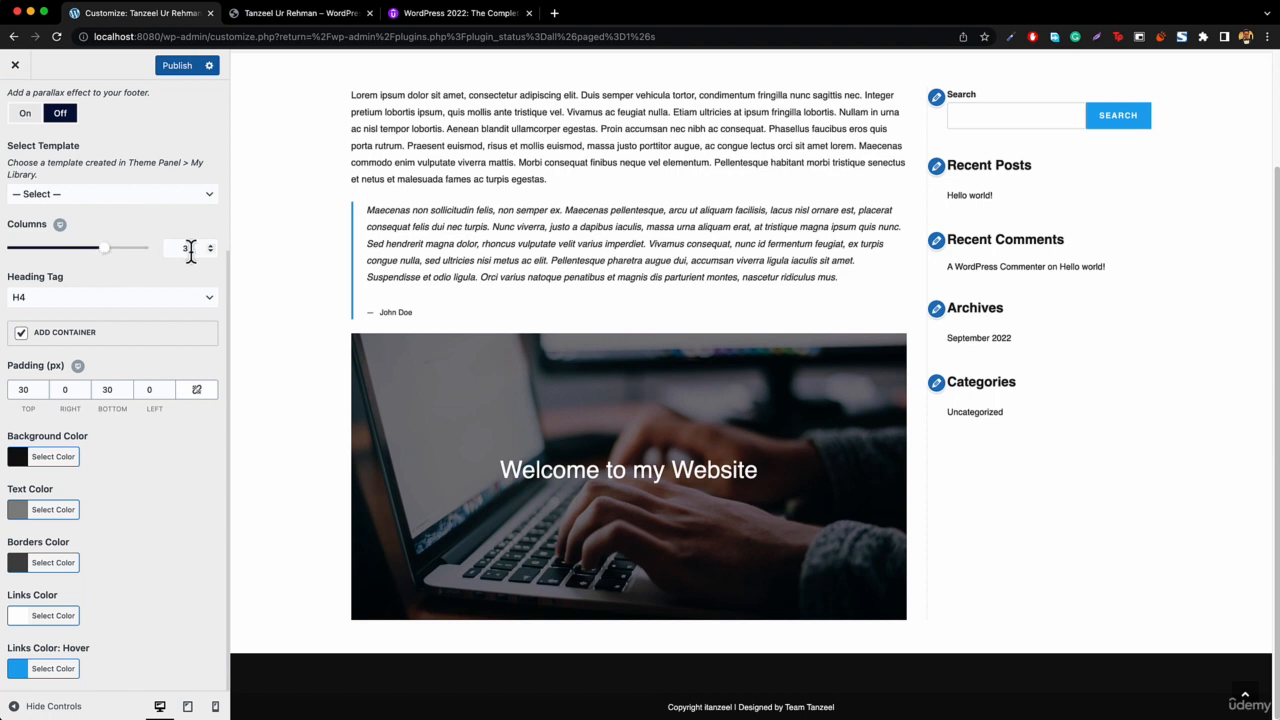
{"action": "scroll", "coordinate": [191, 253], "scroll_direction": "up", "scroll_amount": 5}
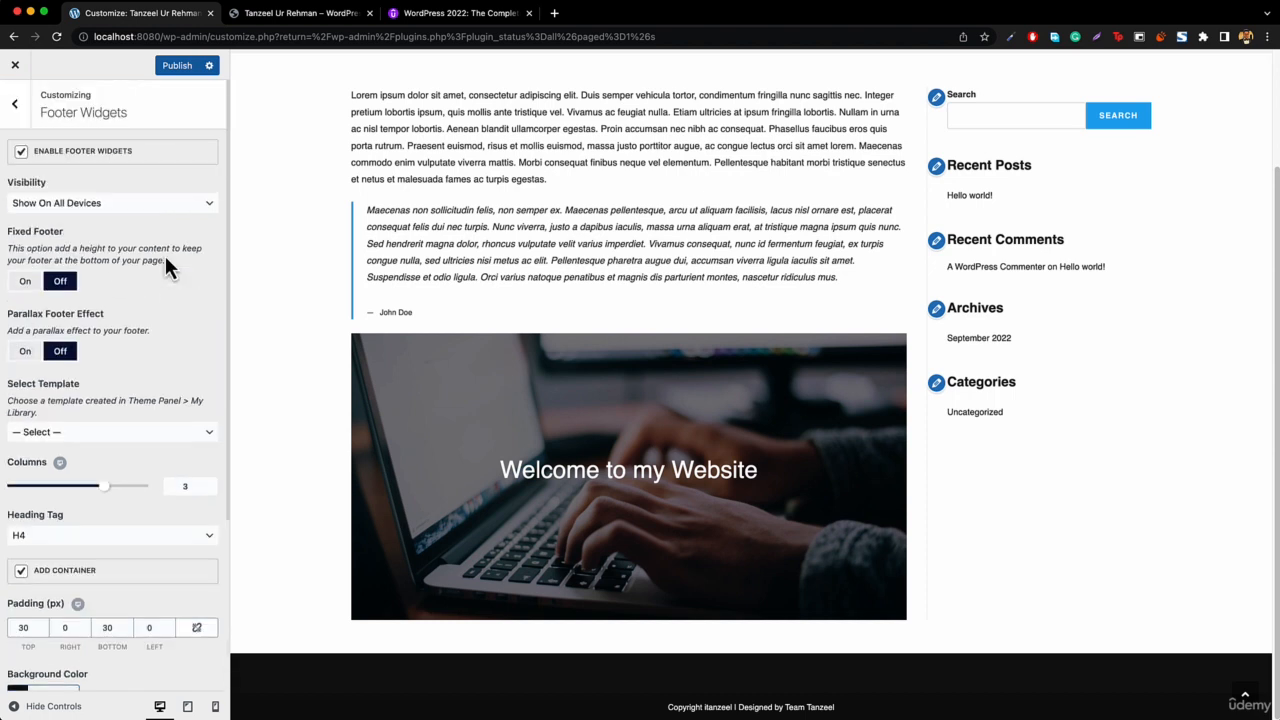
{"action": "left_click", "coordinate": [15, 112]}
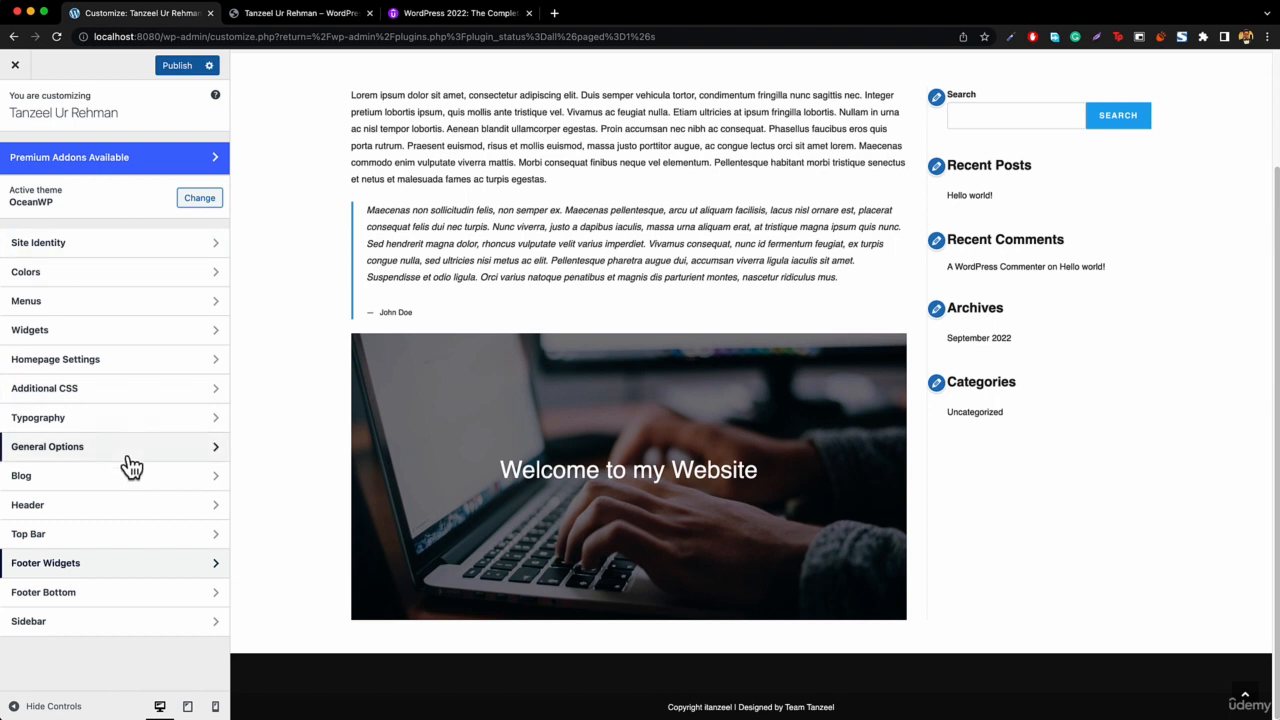
Add a Text widget to the Footer 1 widget area.
{"action": "left_click", "coordinate": [52, 334]}
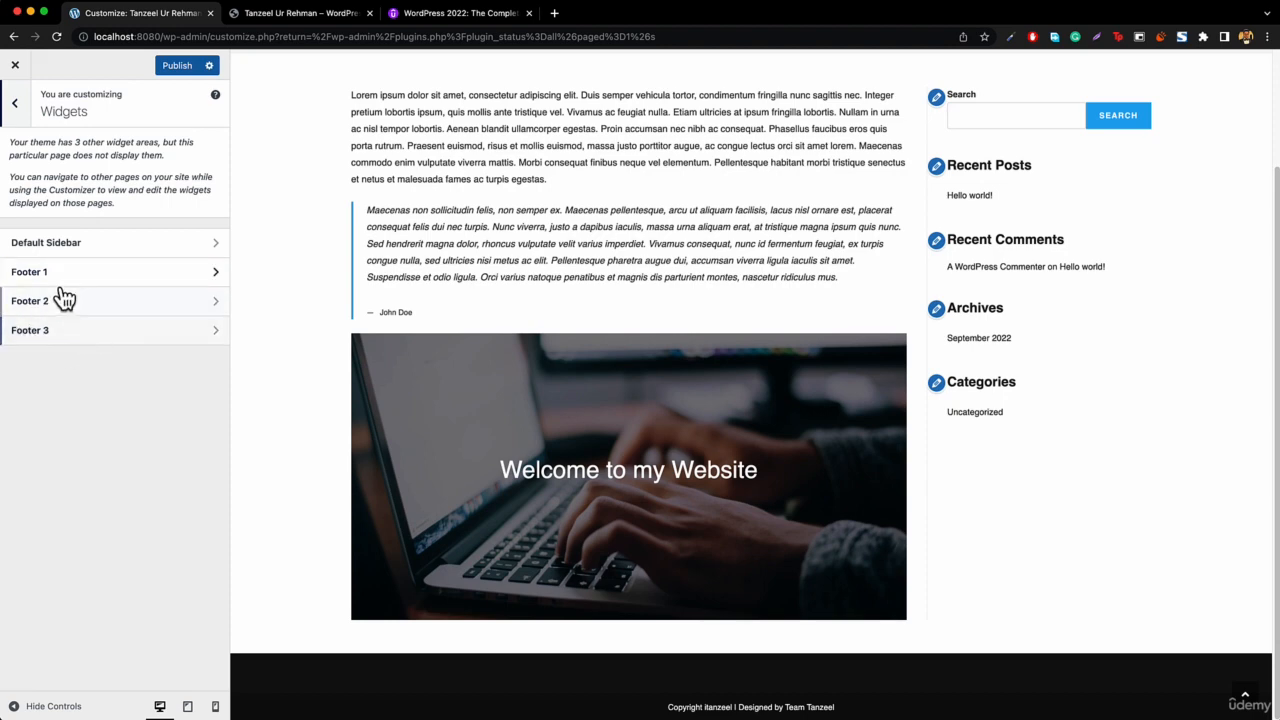
{"action": "left_click", "coordinate": [52, 280]}
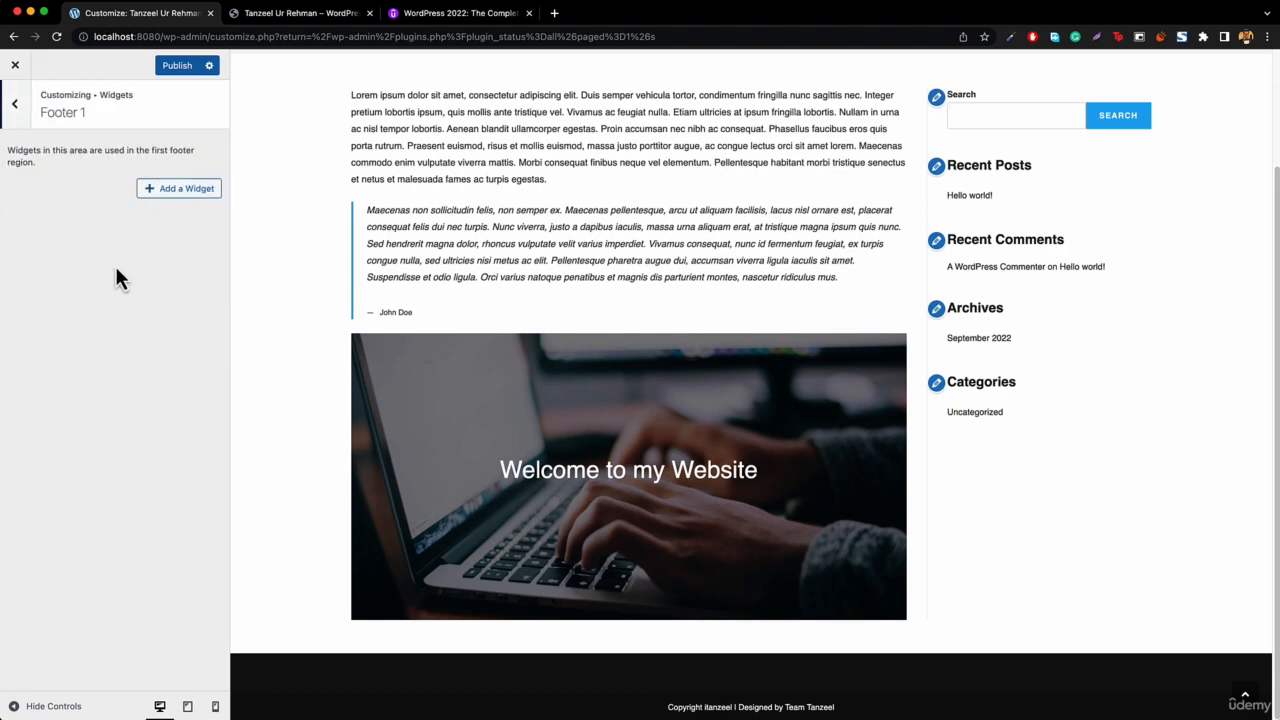
{"action": "left_click", "coordinate": [186, 195]}
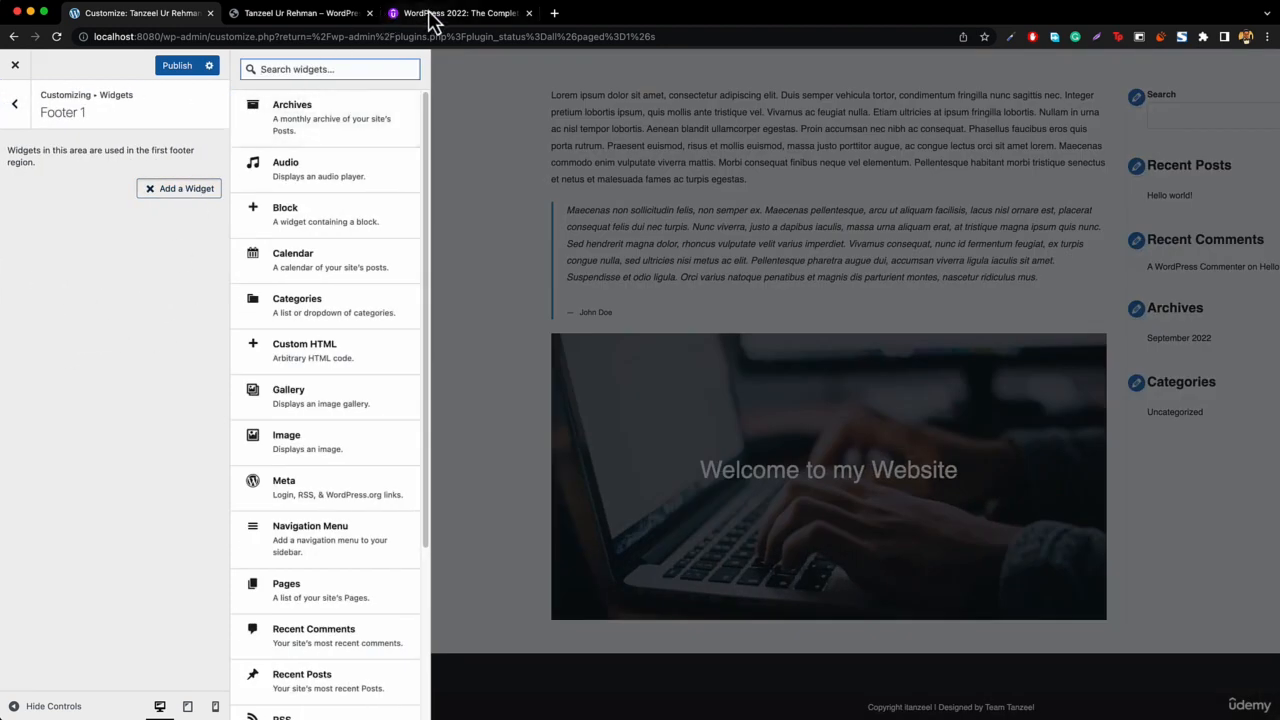
{"action": "type", "text": "text"}
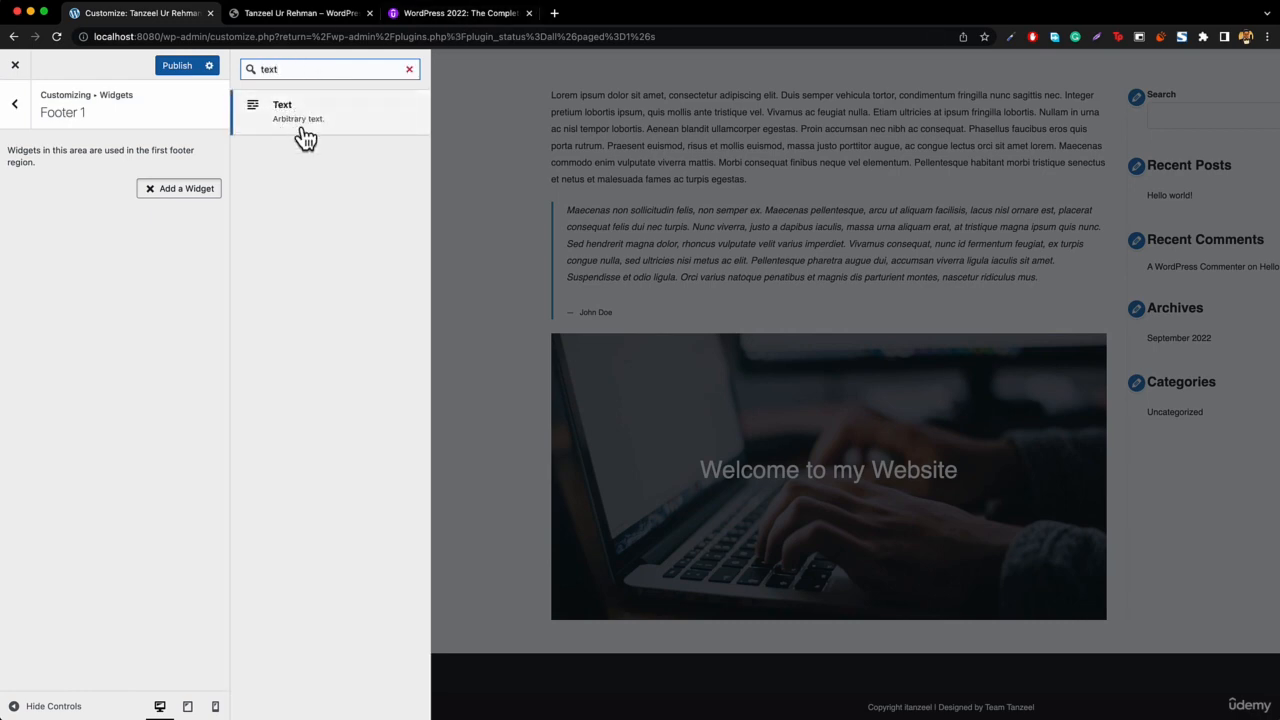
{"action": "left_click", "coordinate": [300, 112]}
Set the text widget's title to the reference site's About heading with the owner's name.
{"action": "left_click", "coordinate": [76, 243]}
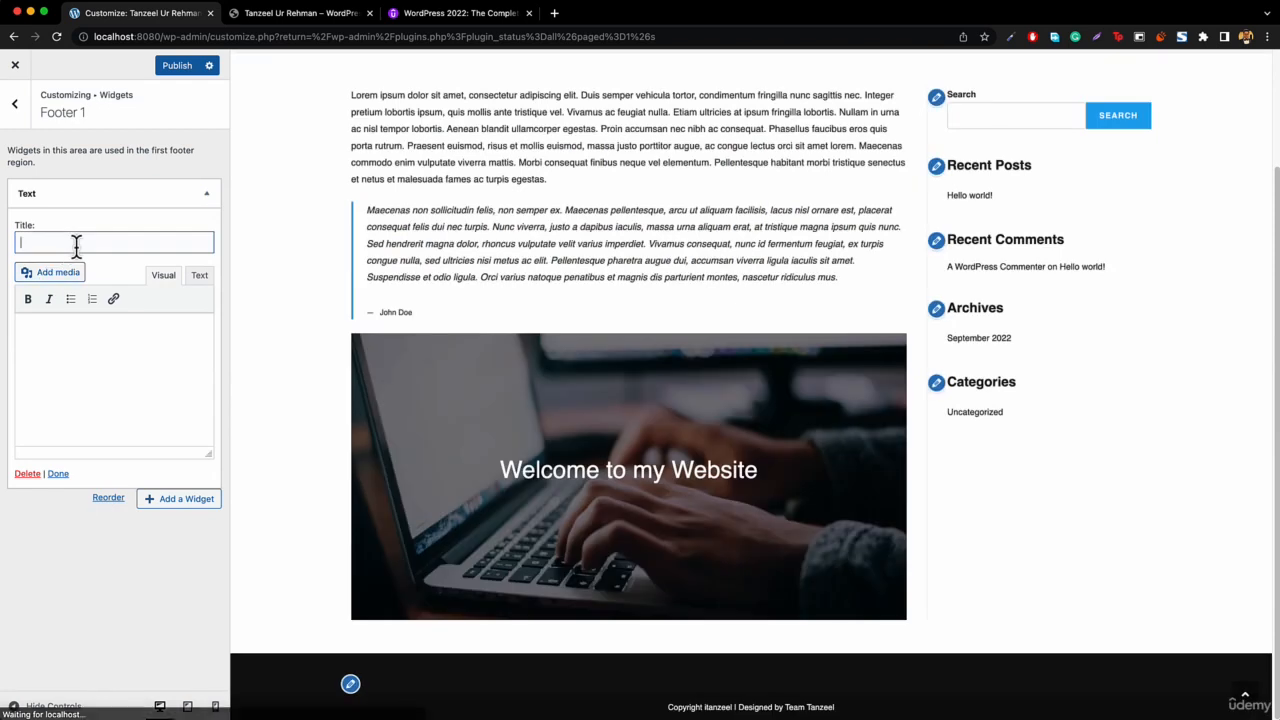
{"action": "left_click", "coordinate": [285, 20]}
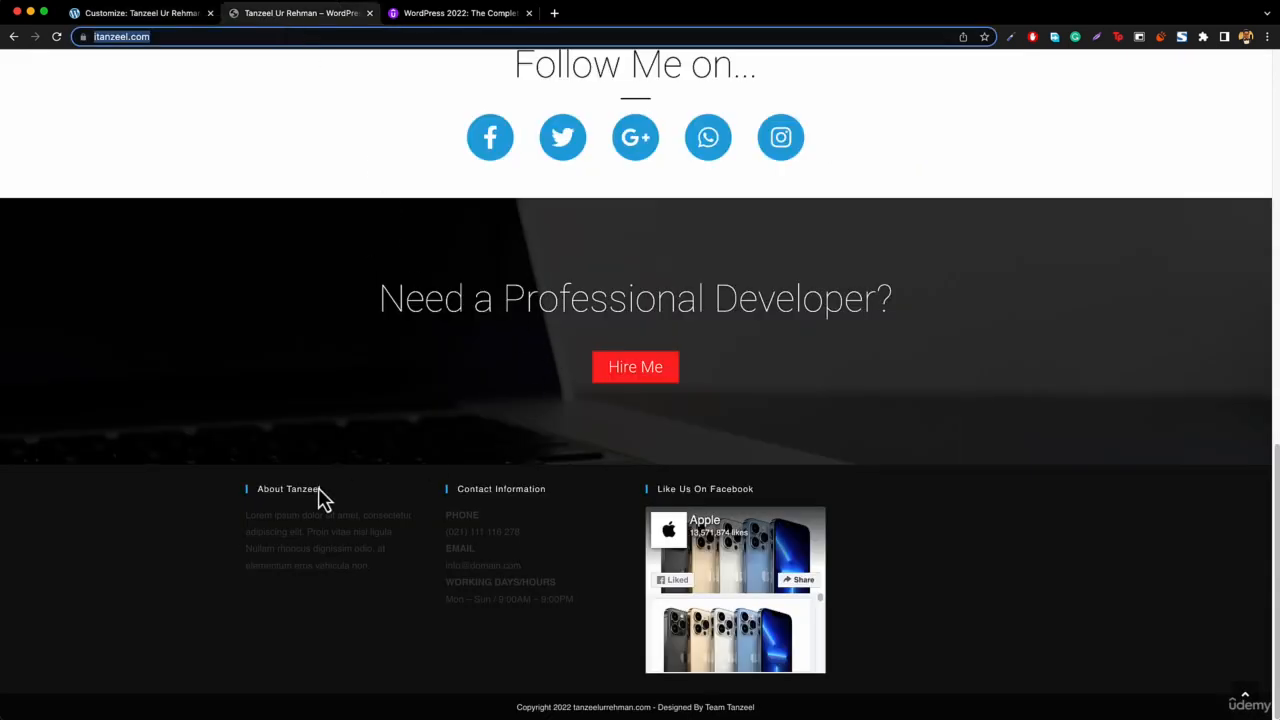
{"action": "left_click", "coordinate": [258, 500]}
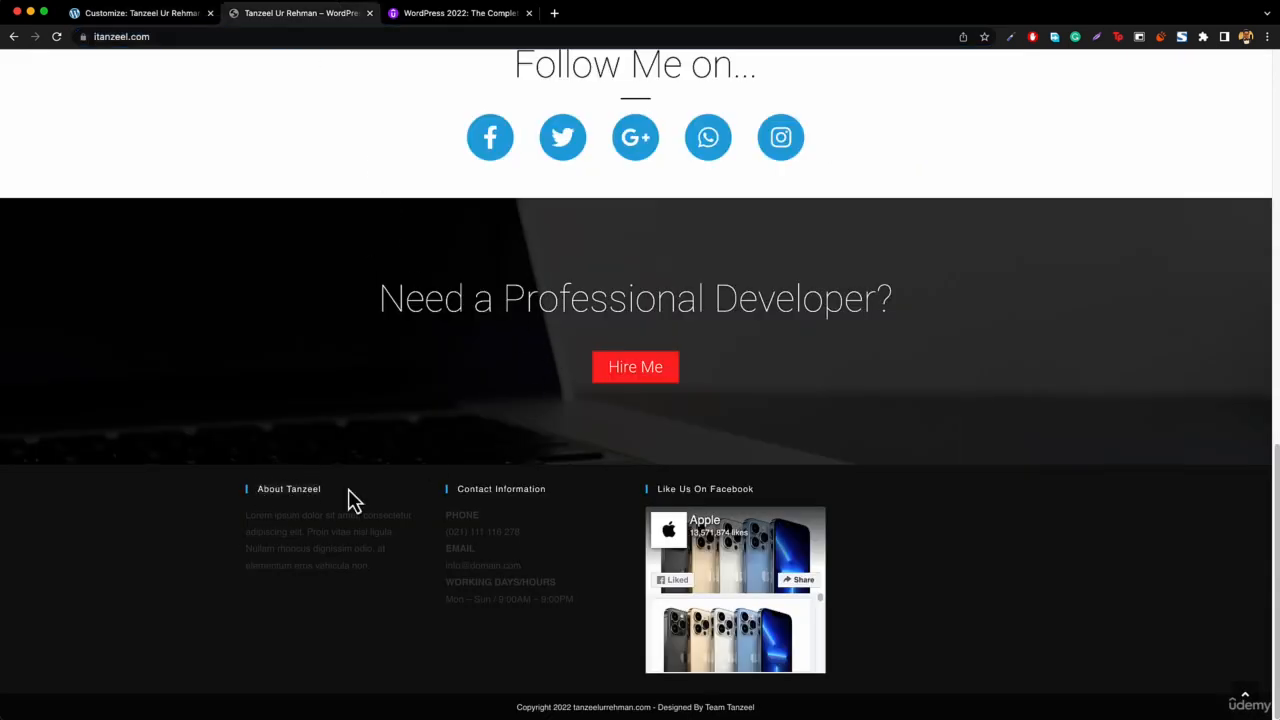
{"action": "left_click", "coordinate": [172, 18]}
{"action": "type", "text": "About Tanzeel"}
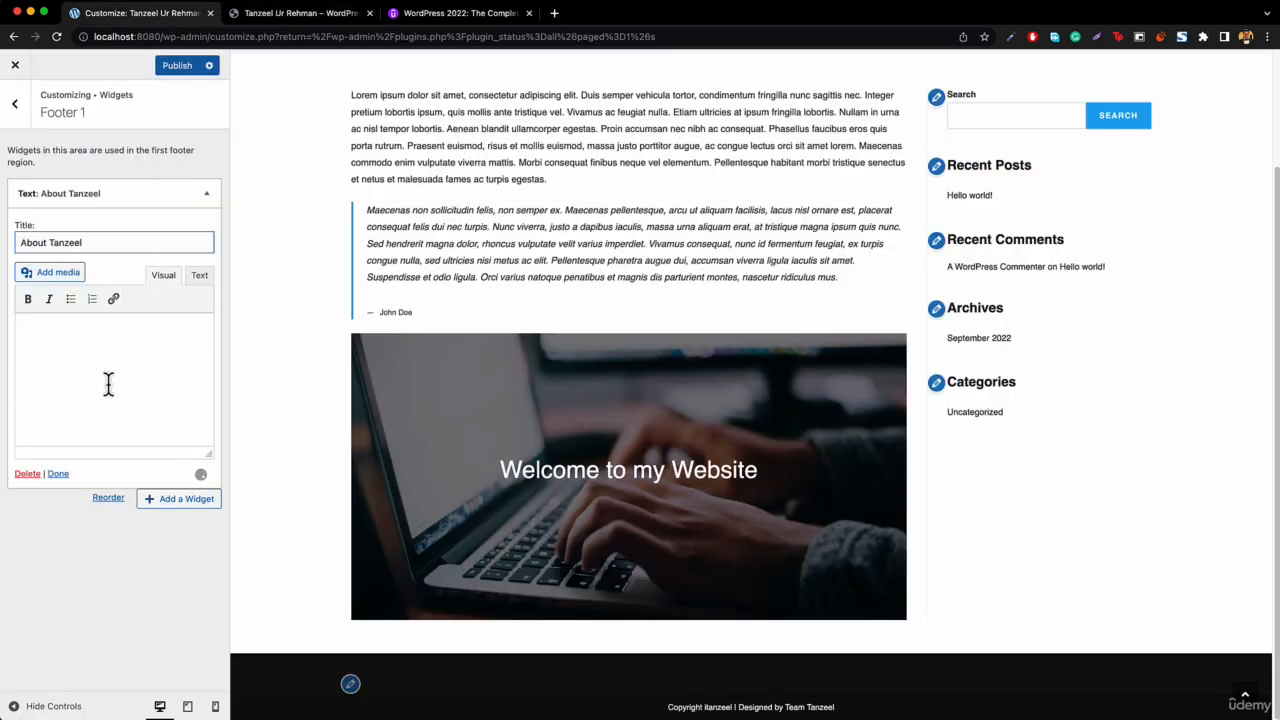
{"action": "left_click", "coordinate": [108, 382]}
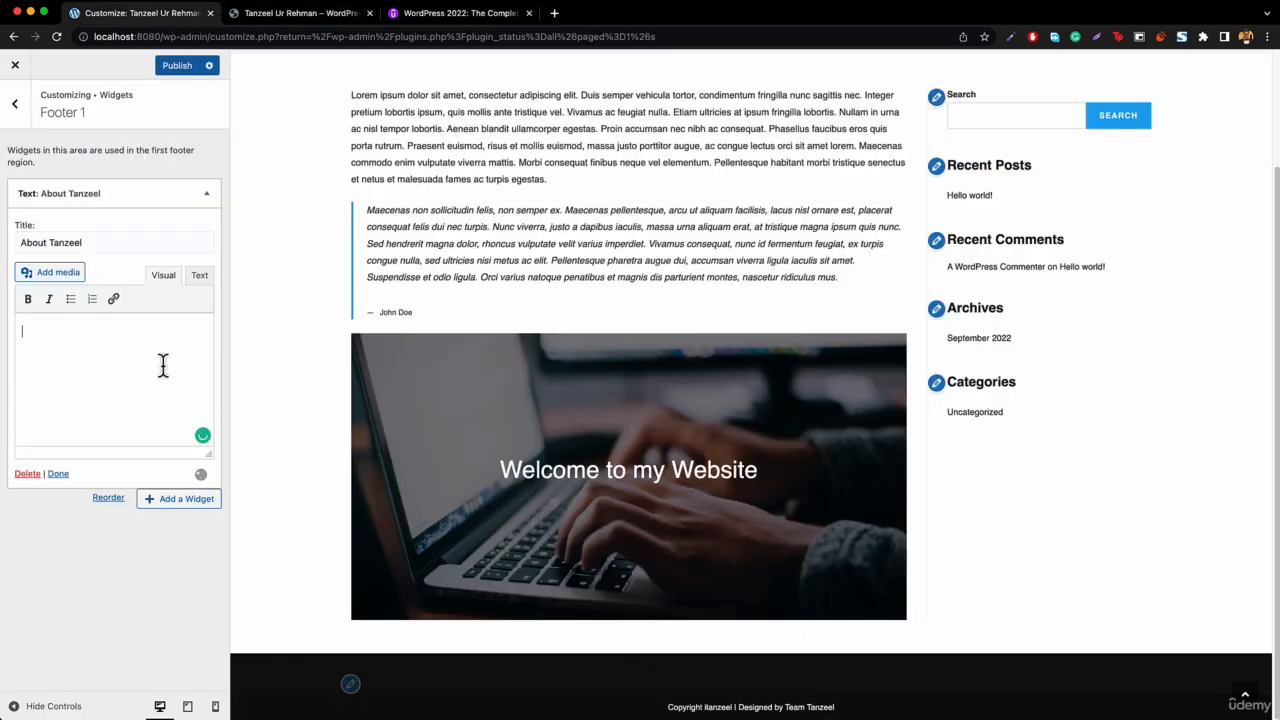
Open lipsum.com in a new browser tab.
{"action": "left_click", "coordinate": [554, 13]}
{"action": "type", "text": "lips"}
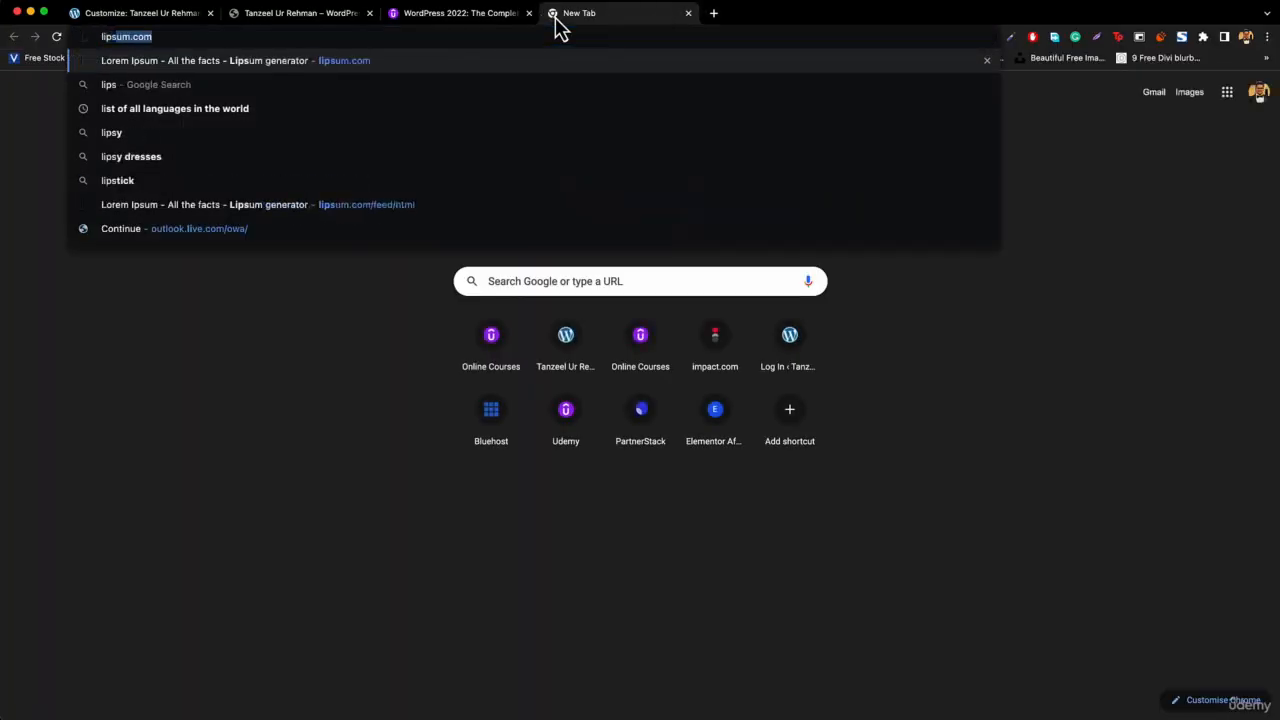
{"action": "key", "text": "Return"}
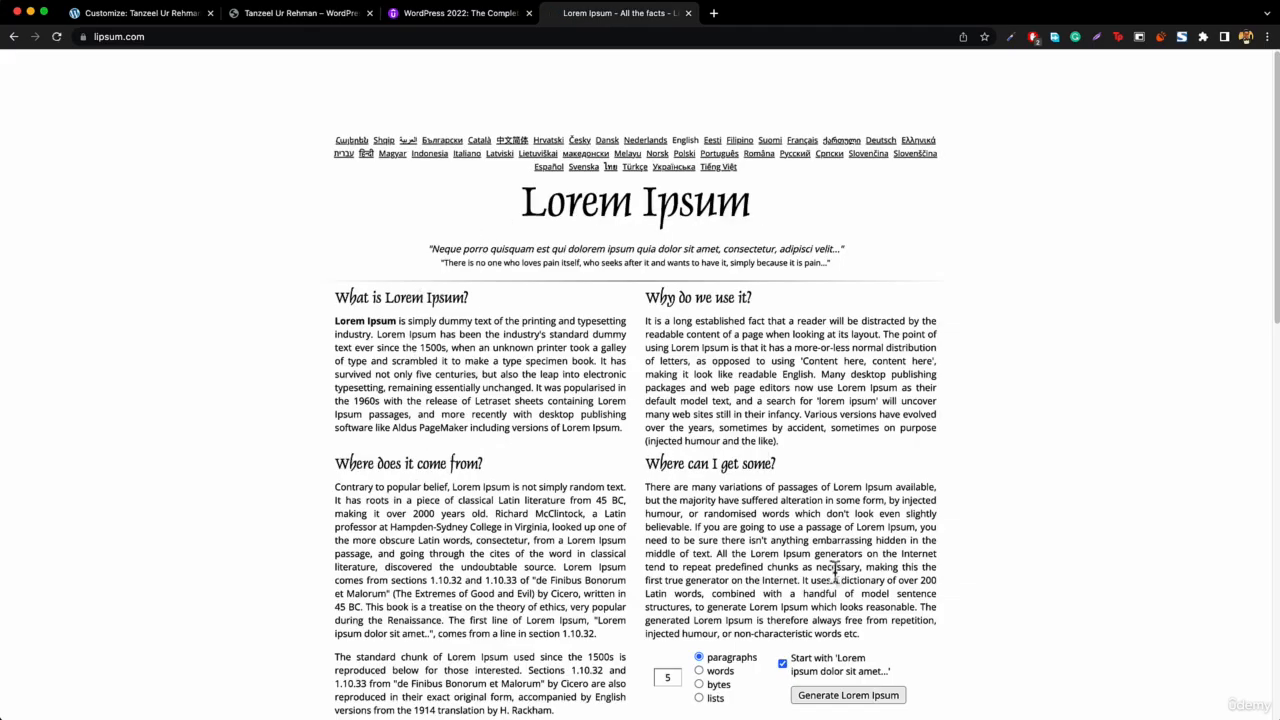
Generate five Lorem Ipsum paragraphs and select the first paragraph to copy it.
{"action": "left_click", "coordinate": [855, 700]}
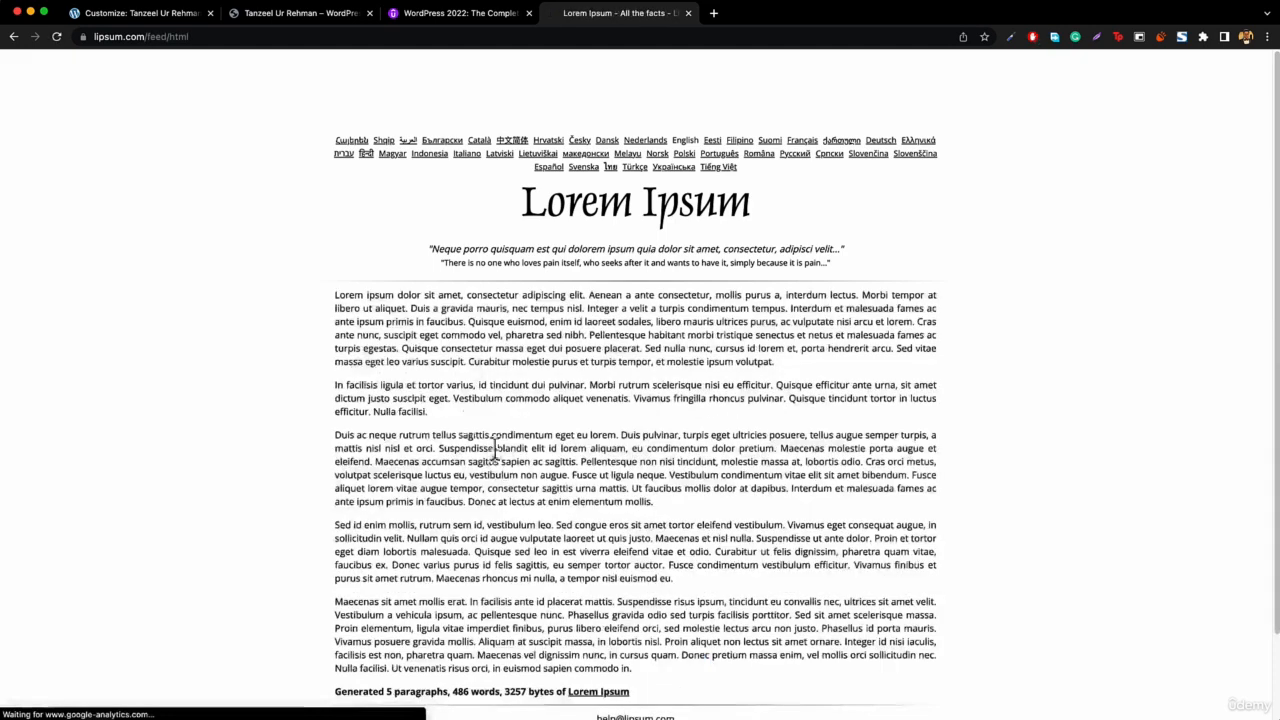
{"action": "left_click_drag", "start_coordinate": [320, 305], "coordinate": [852, 372]}
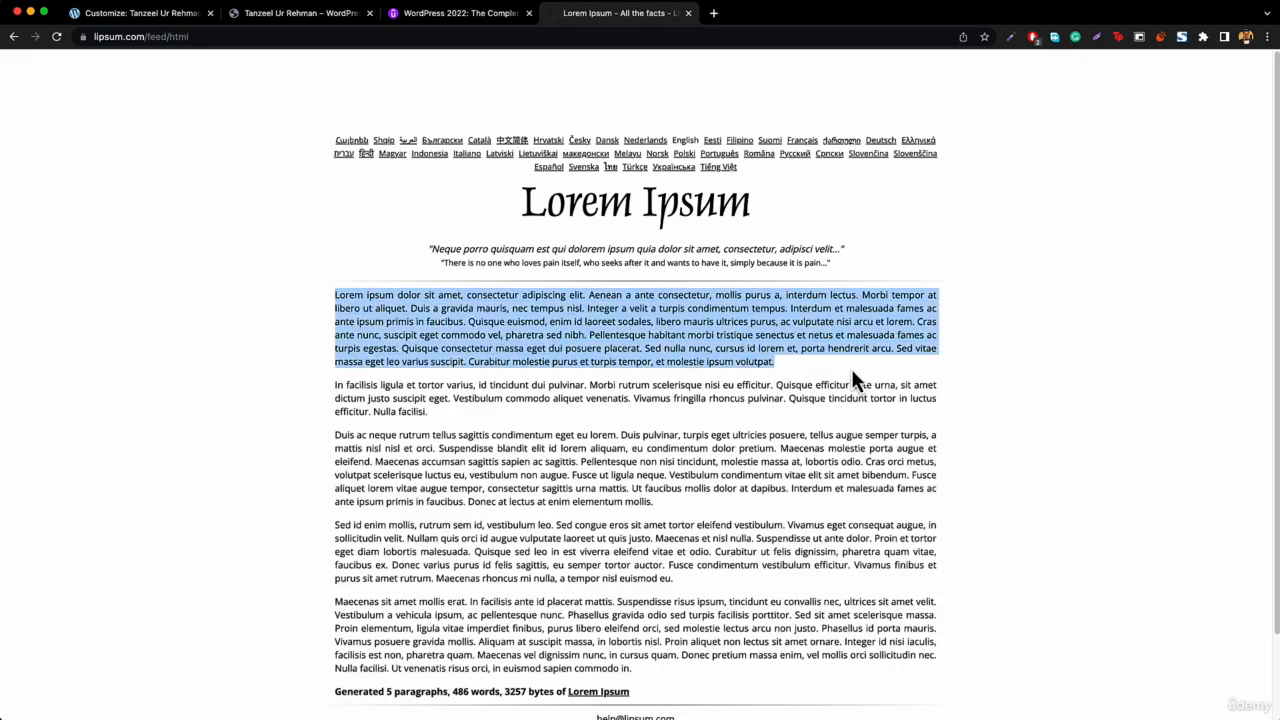
Paste the copied paragraph into the About text widget's body in the Customizer.
{"action": "left_click", "coordinate": [136, 16]}
{"action": "left_click", "coordinate": [97, 400]}
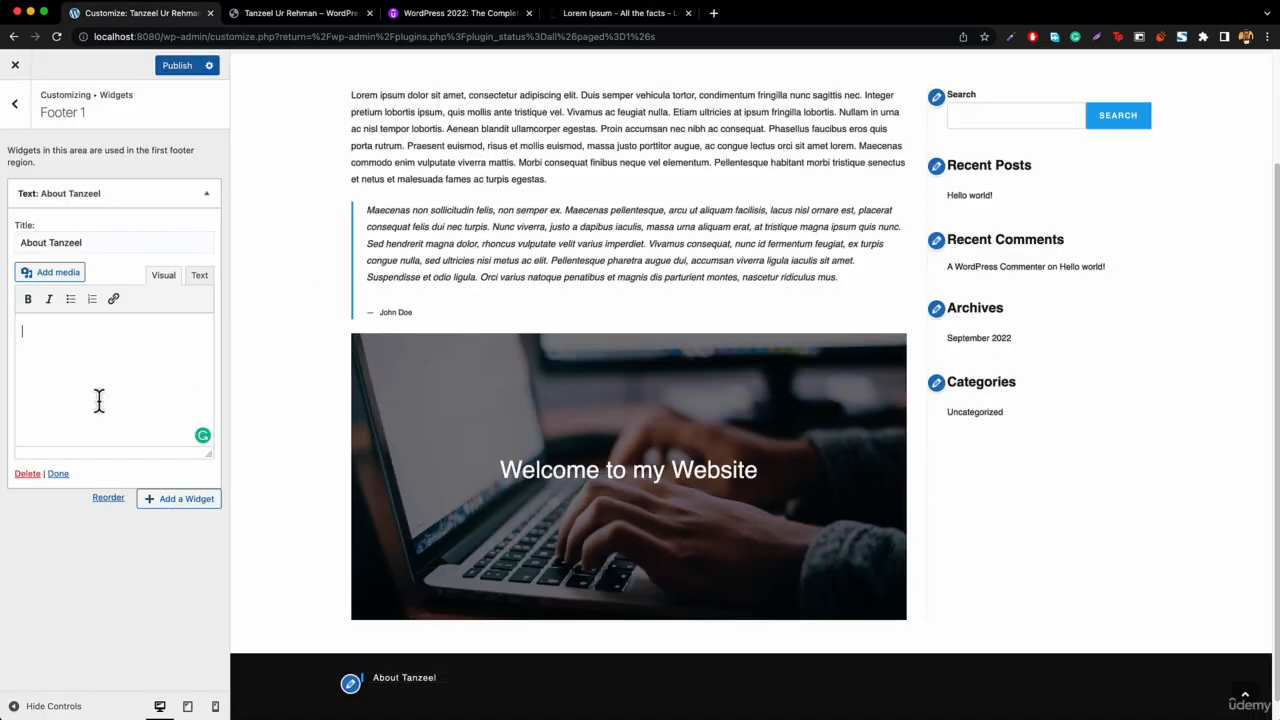
{"action": "key", "text": "ctrl+v"}
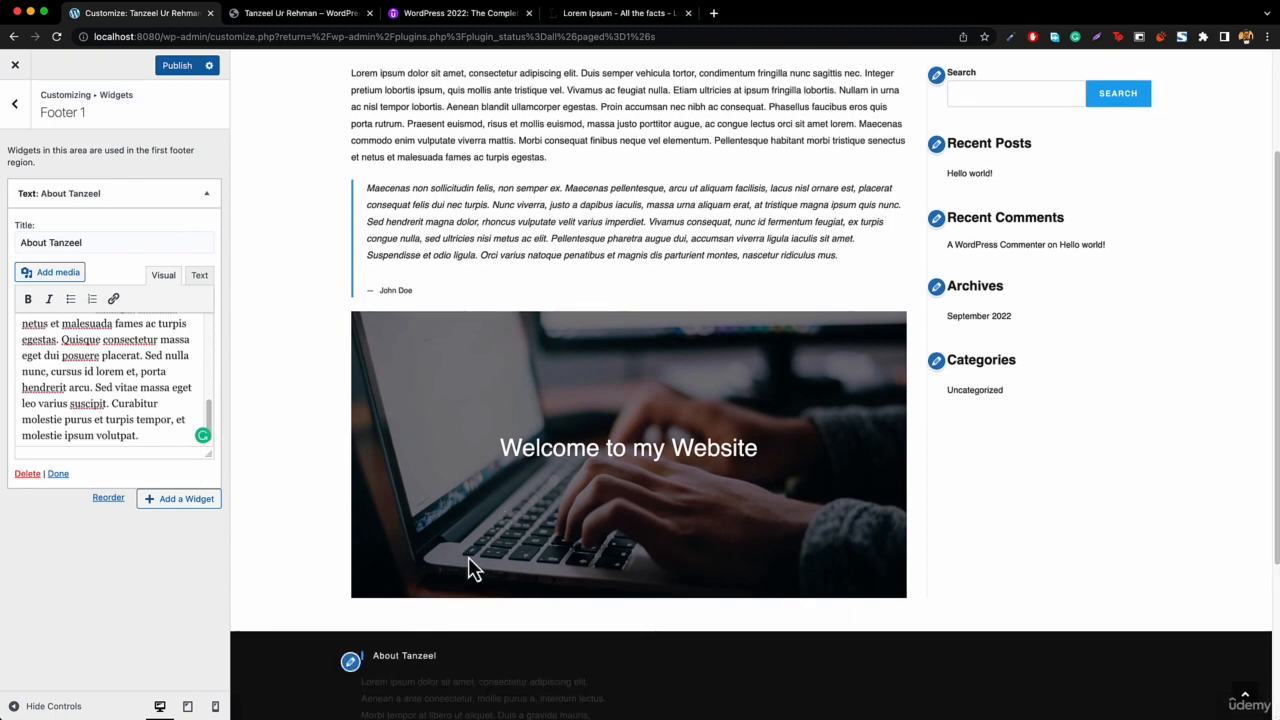
Delete the latter part of the pasted paragraph to shorten the About widget text.
{"action": "scroll", "coordinate": [490, 590], "scroll_direction": "down", "scroll_amount": 5}
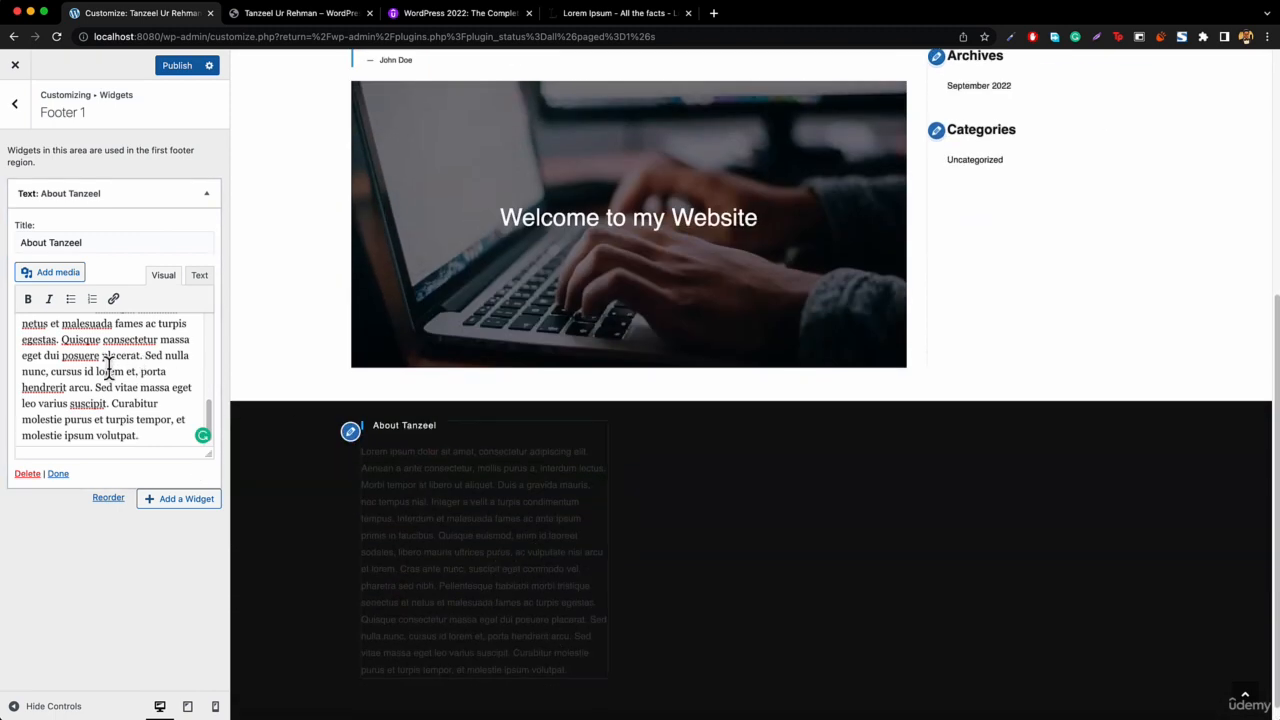
{"action": "scroll", "coordinate": [112, 371], "scroll_direction": "up", "scroll_amount": 3}
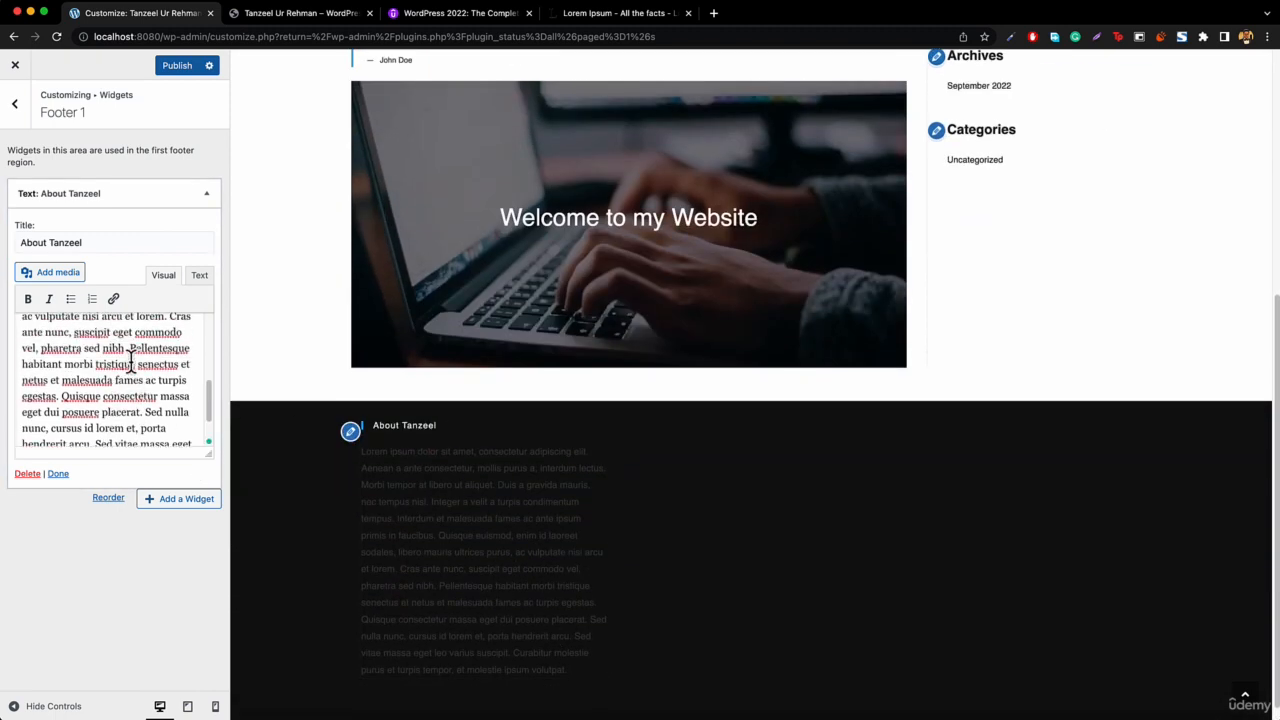
{"action": "left_click_drag", "start_coordinate": [130, 357], "coordinate": [174, 497]}
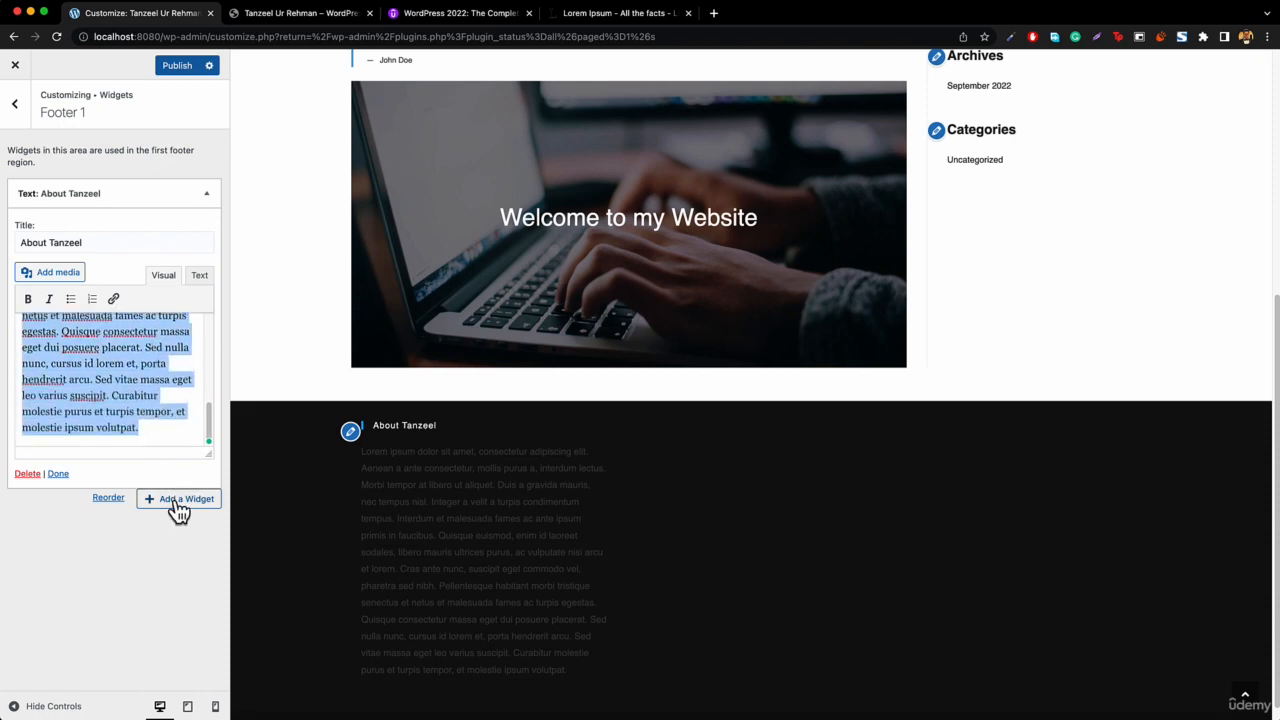
{"action": "key", "text": "BackSpace"}
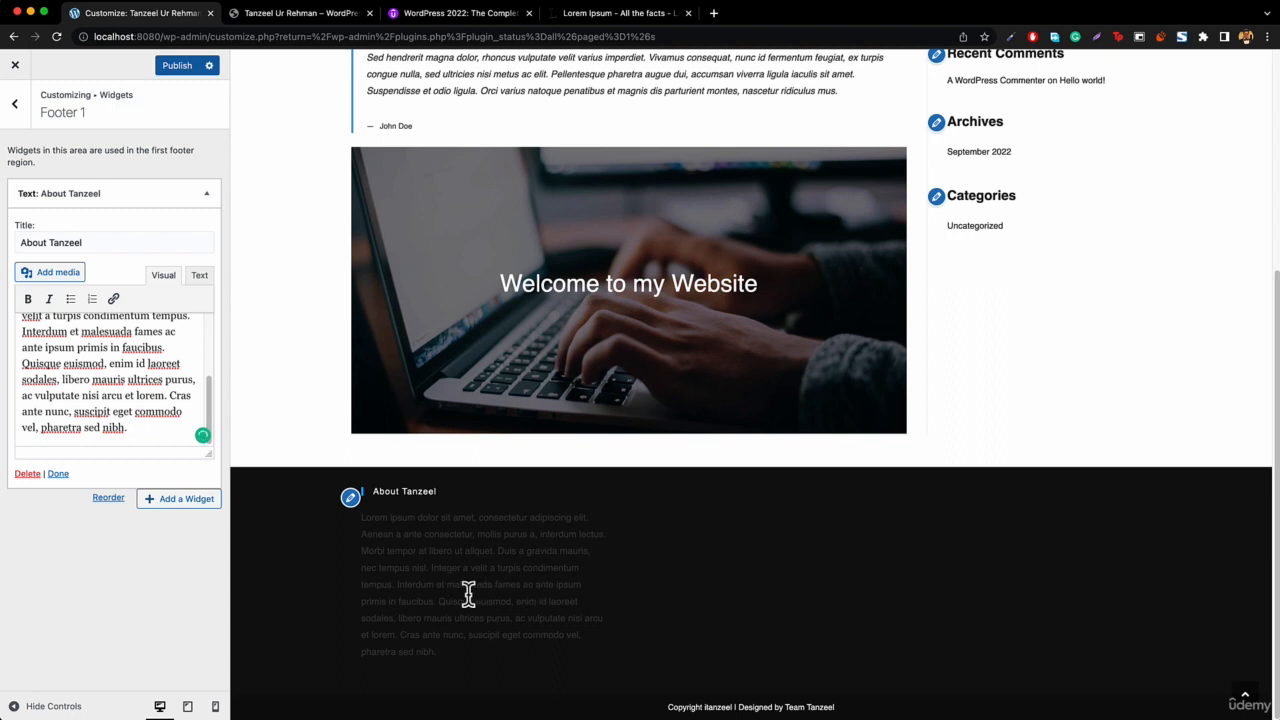
Add a Text widget to the Footer 2 widget area.
{"action": "left_click", "coordinate": [15, 110]}
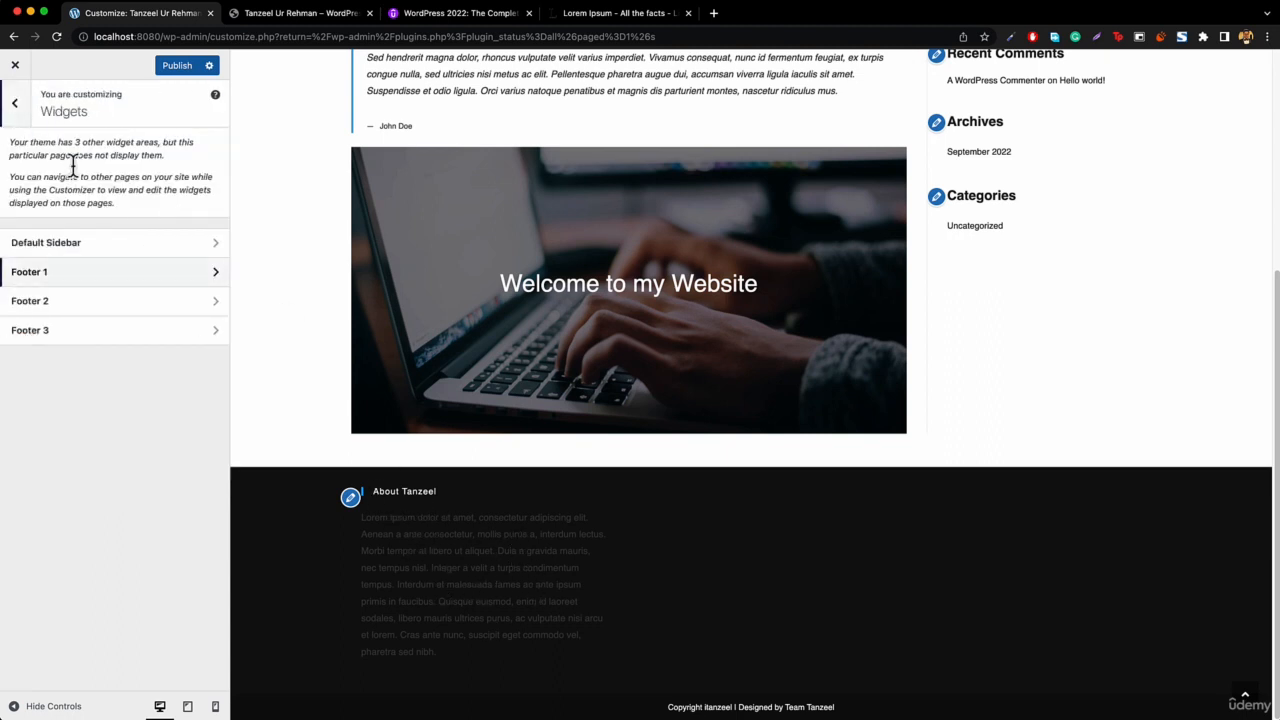
{"action": "left_click", "coordinate": [76, 305]}
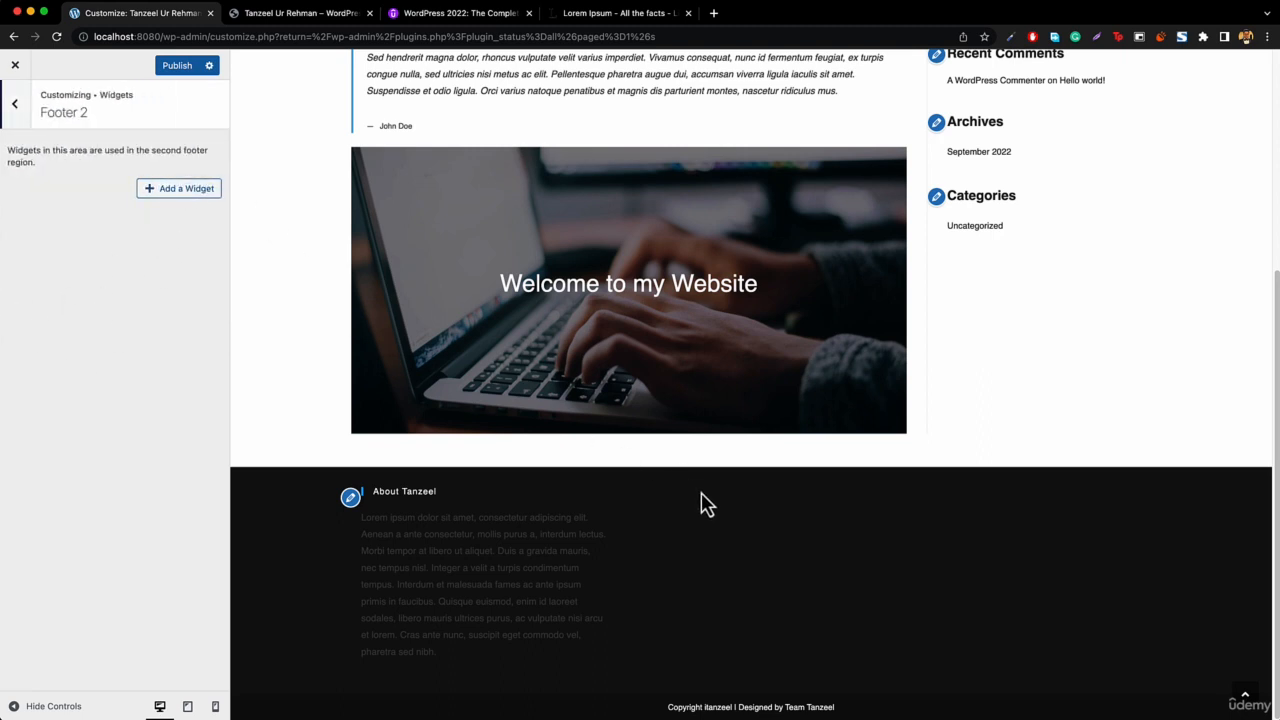
{"action": "left_click", "coordinate": [166, 196]}
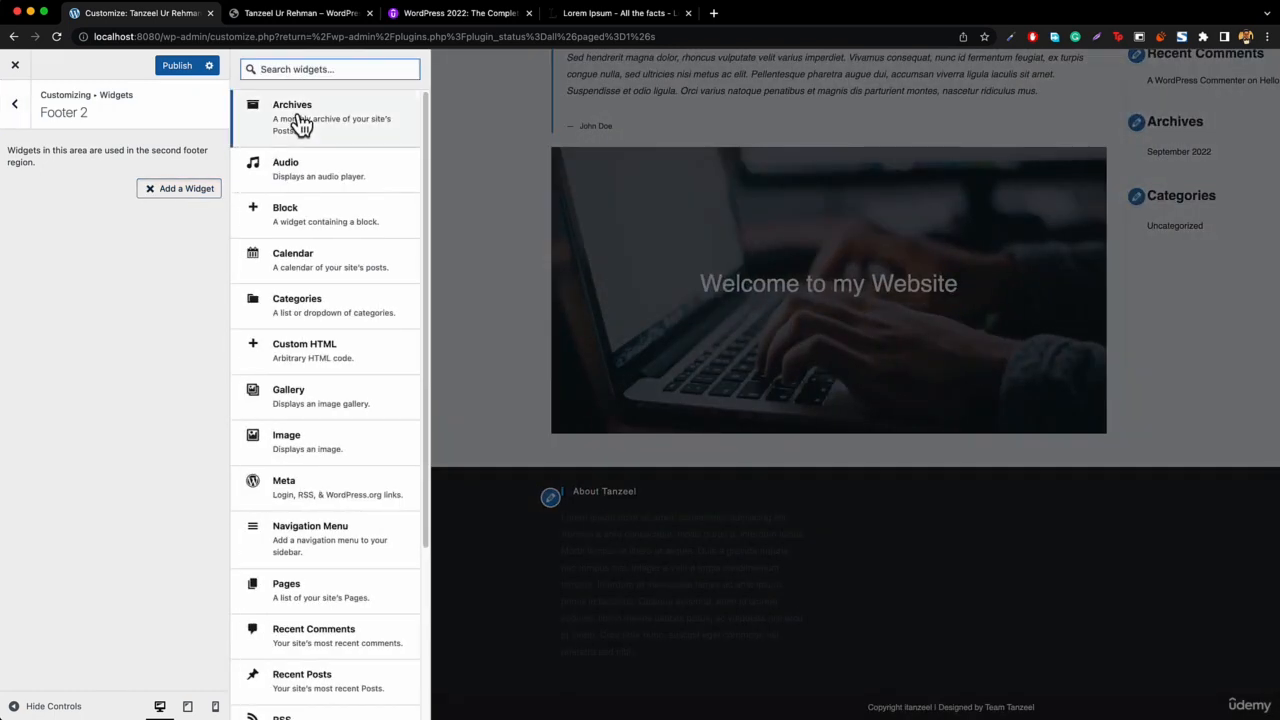
{"action": "type", "text": "text"}
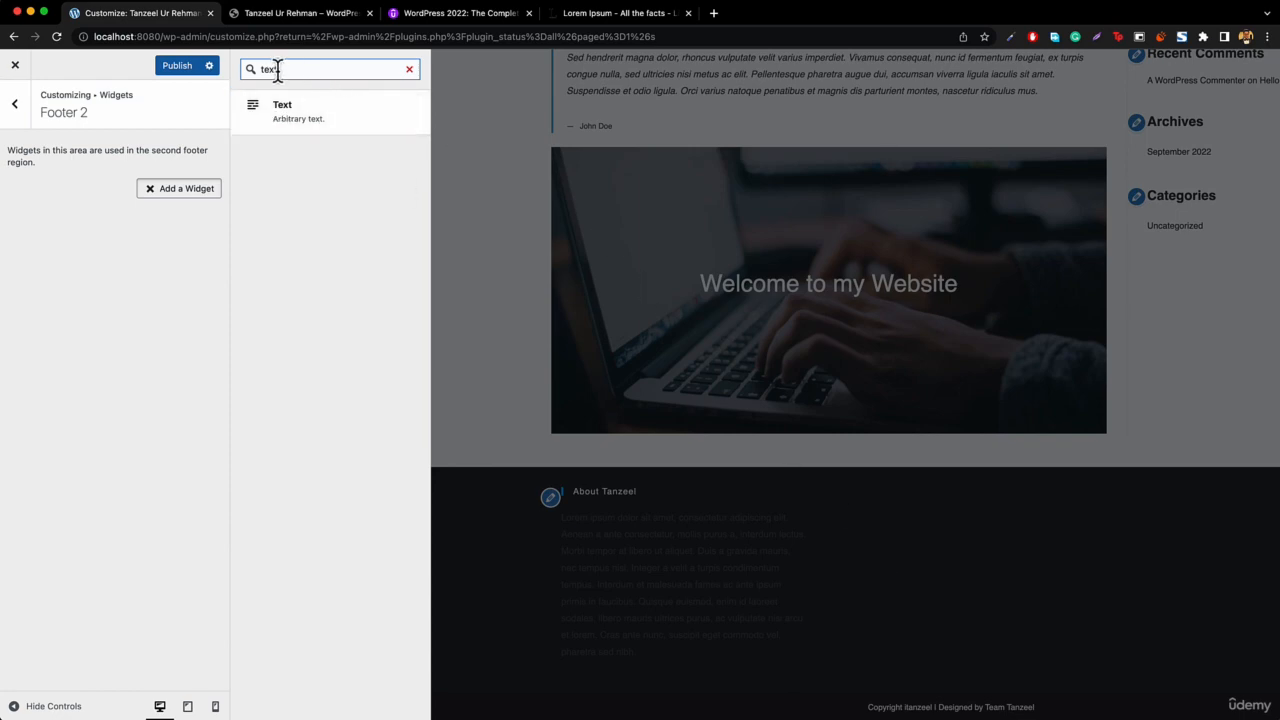
{"action": "left_click", "coordinate": [317, 113]}
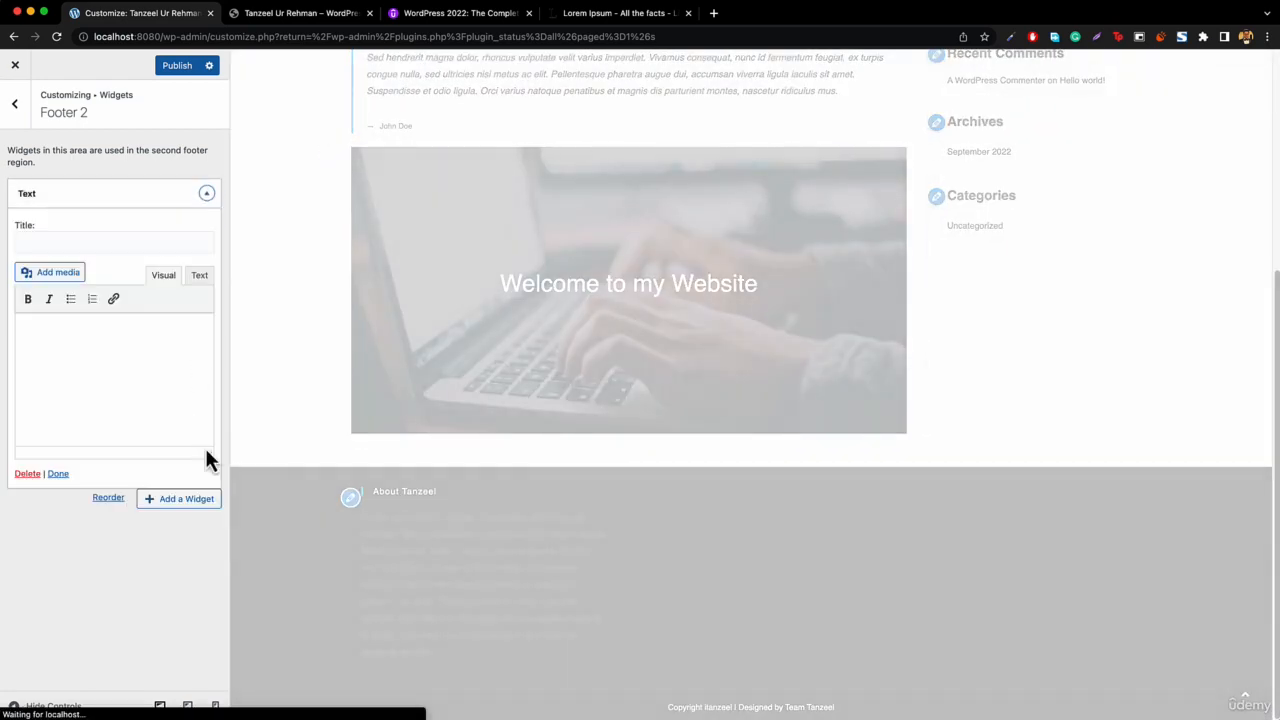
Set the new text widget's title to Contact Information.
{"action": "left_click", "coordinate": [79, 244]}
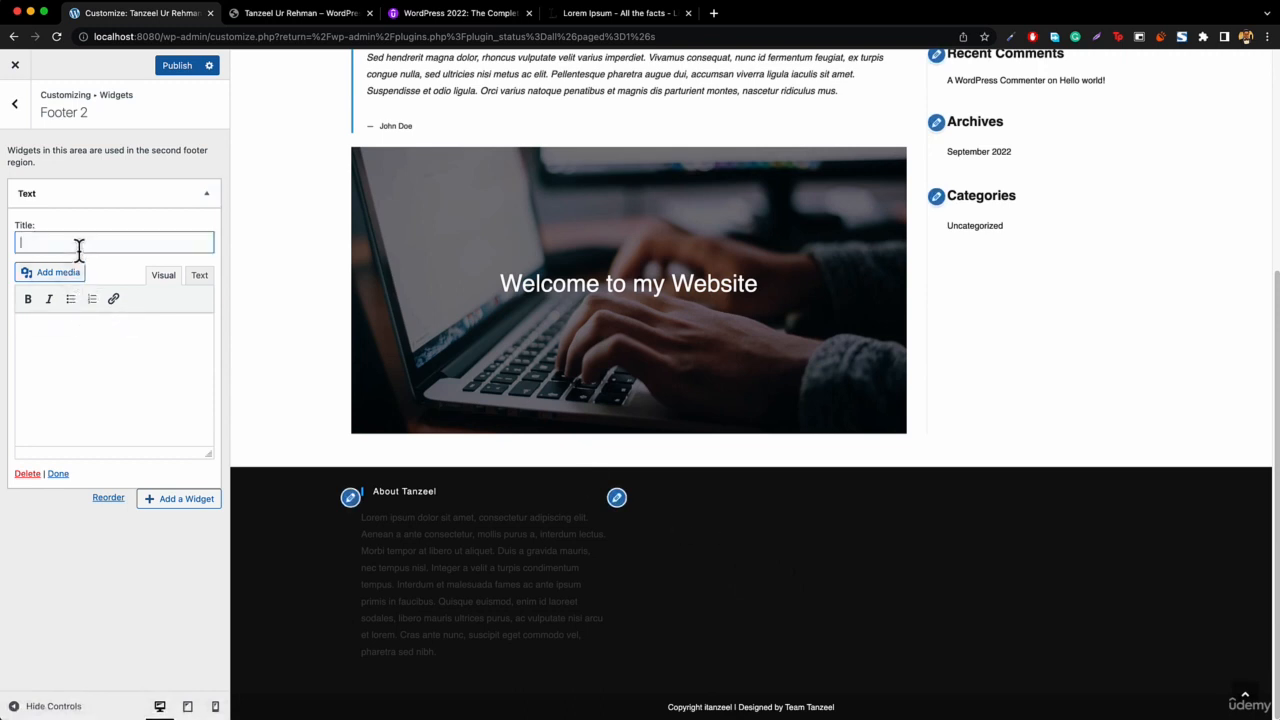
{"action": "type", "text": "Contact Information"}
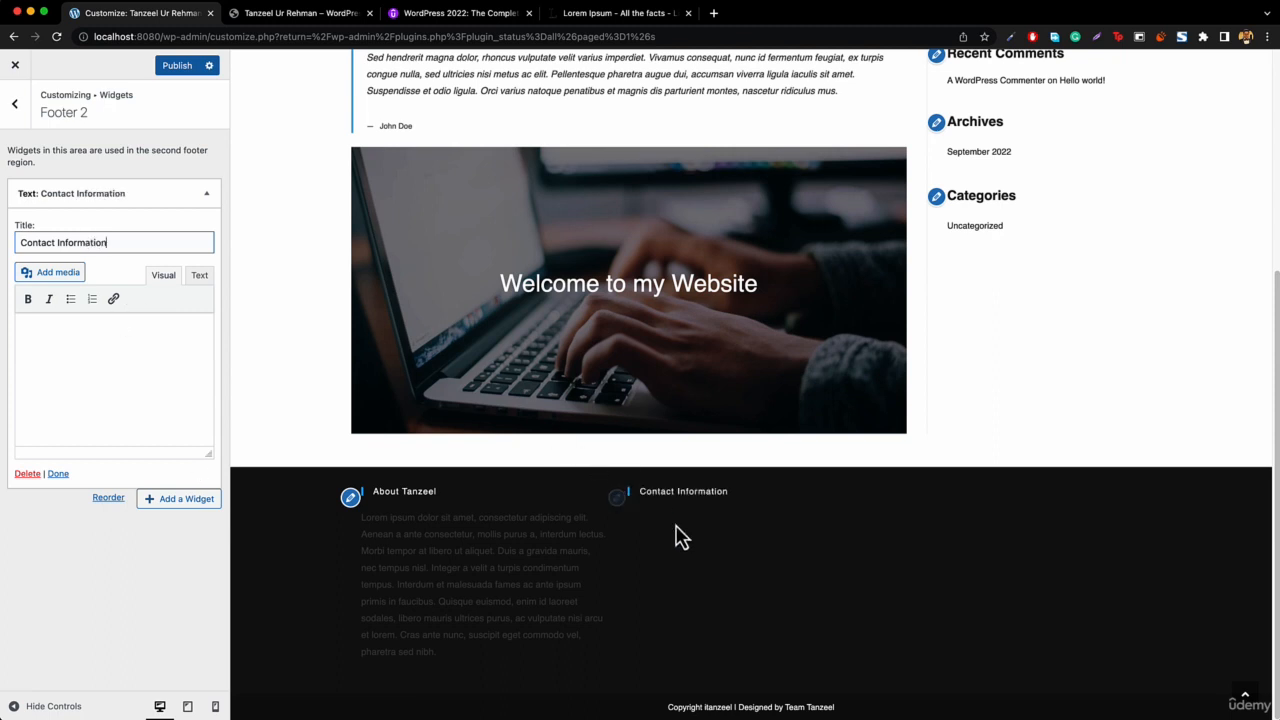
Copy the reference site's phone, email and working hours details into the Contact Information widget body.
{"action": "left_click", "coordinate": [300, 14]}
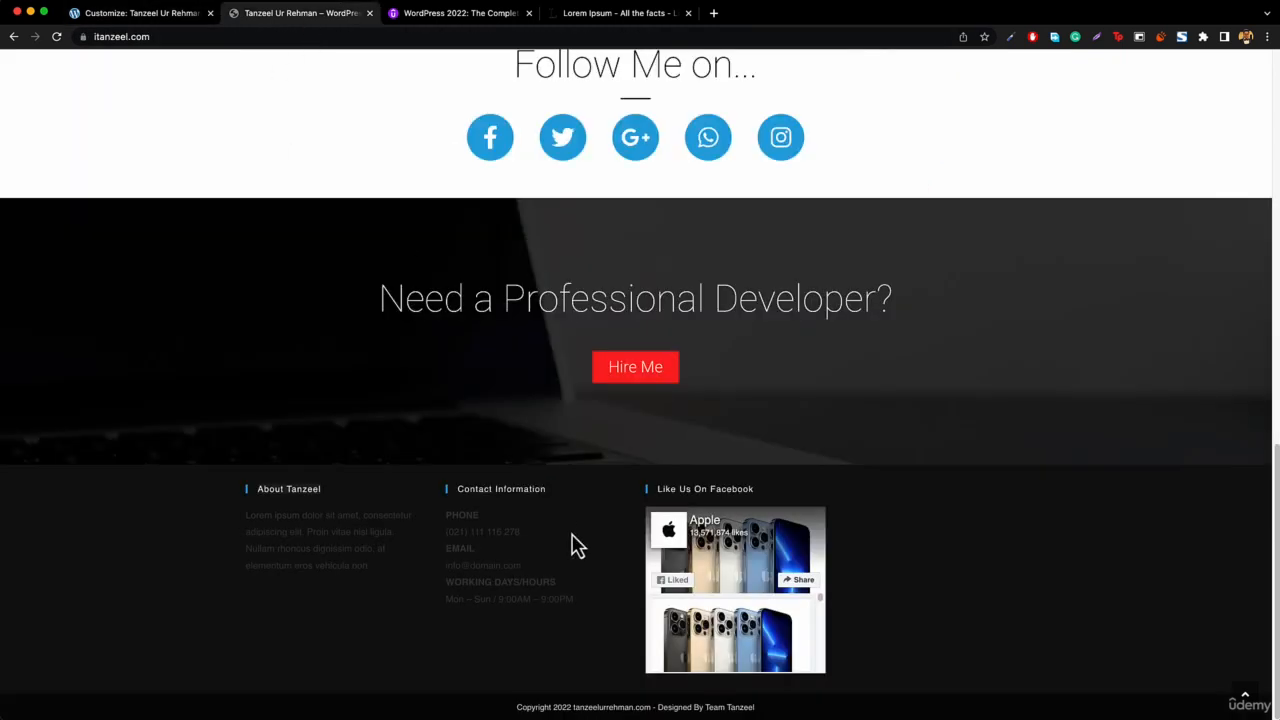
{"action": "left_click_drag", "start_coordinate": [449, 517], "coordinate": [585, 614]}
{"action": "key", "text": "super+c"}
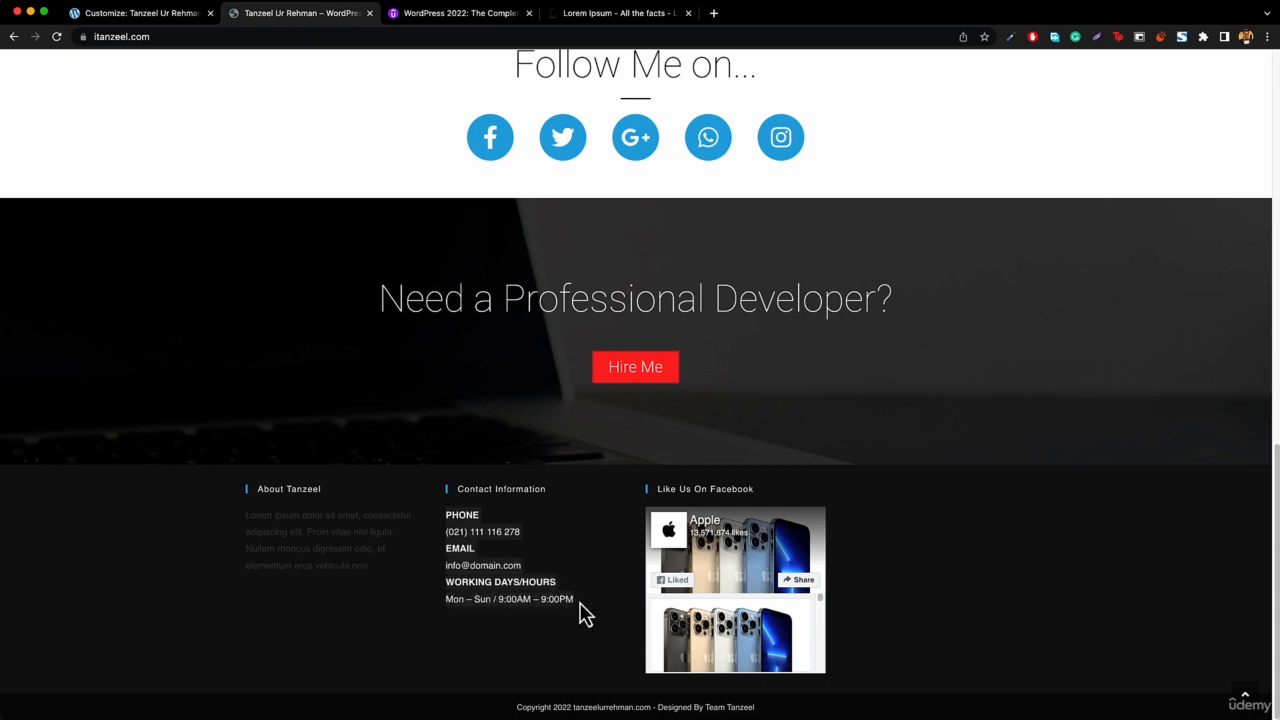
{"action": "left_click", "coordinate": [130, 14]}
{"action": "left_click", "coordinate": [123, 372]}
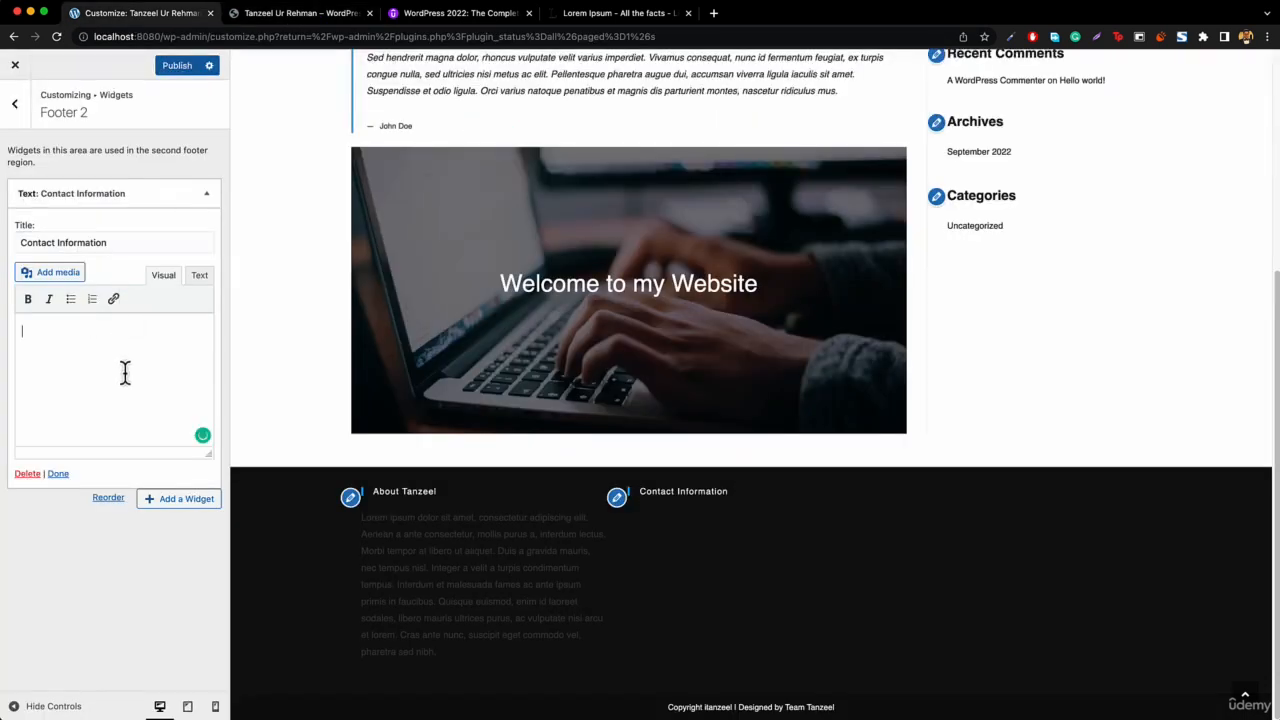
{"action": "key", "text": "super+v"}
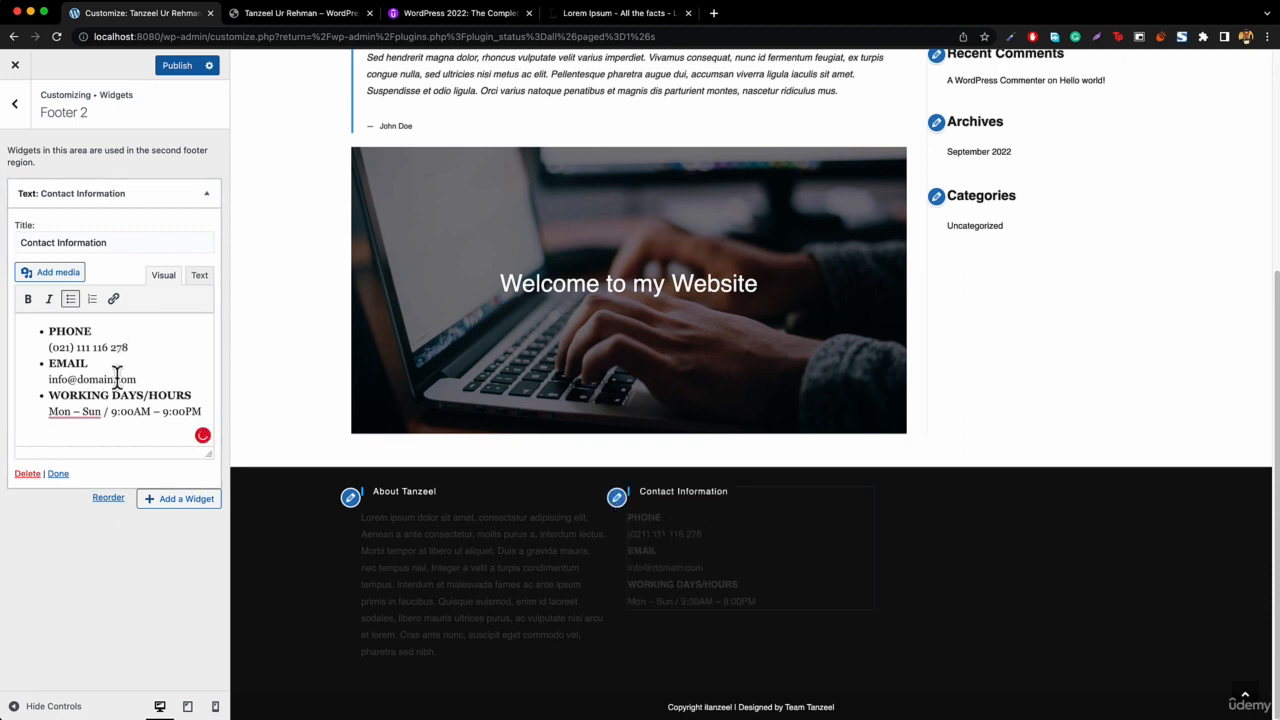
Open the widget list for adding a widget to the Footer 3 area.
{"action": "left_click", "coordinate": [206, 200]}
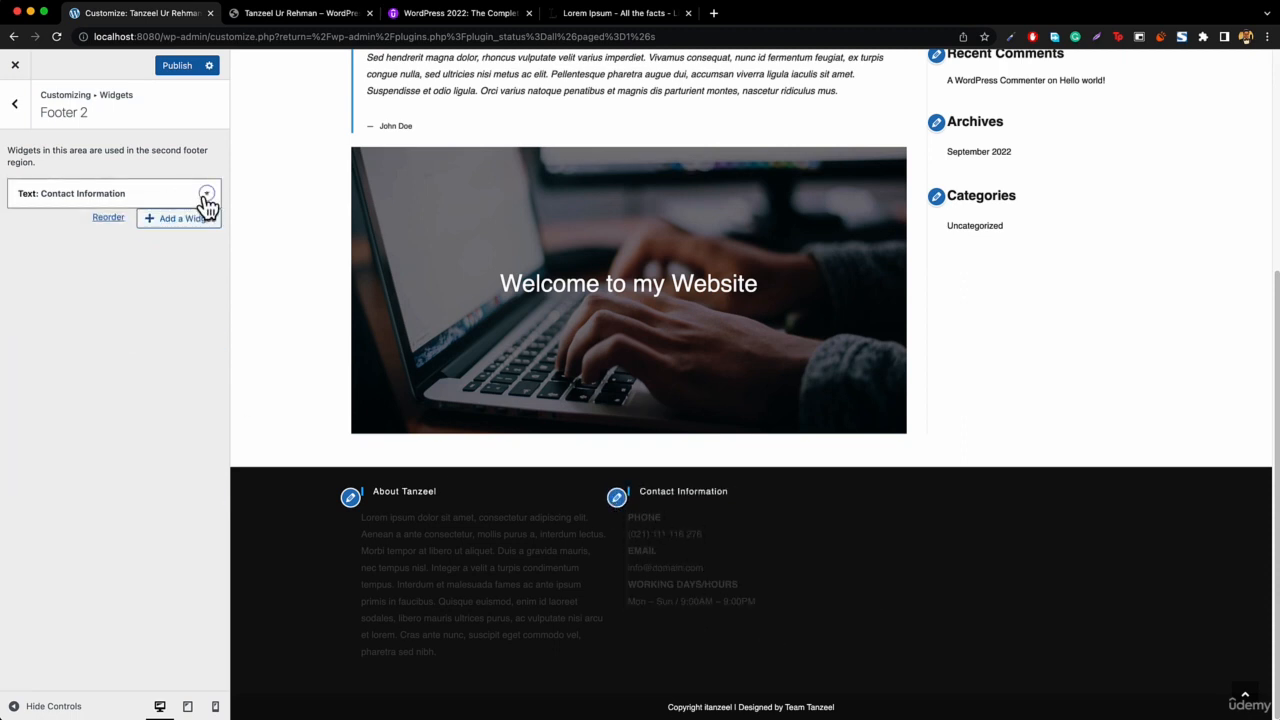
{"action": "left_click", "coordinate": [206, 196]}
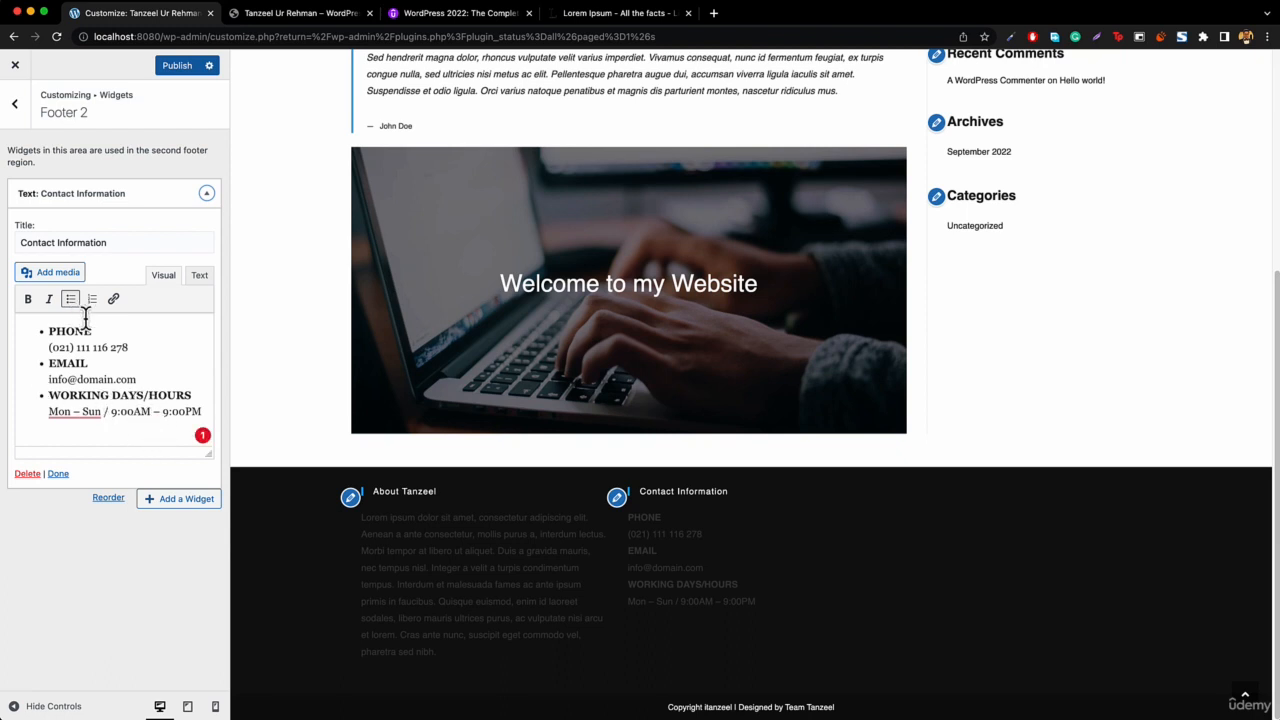
{"action": "left_click", "coordinate": [15, 106]}
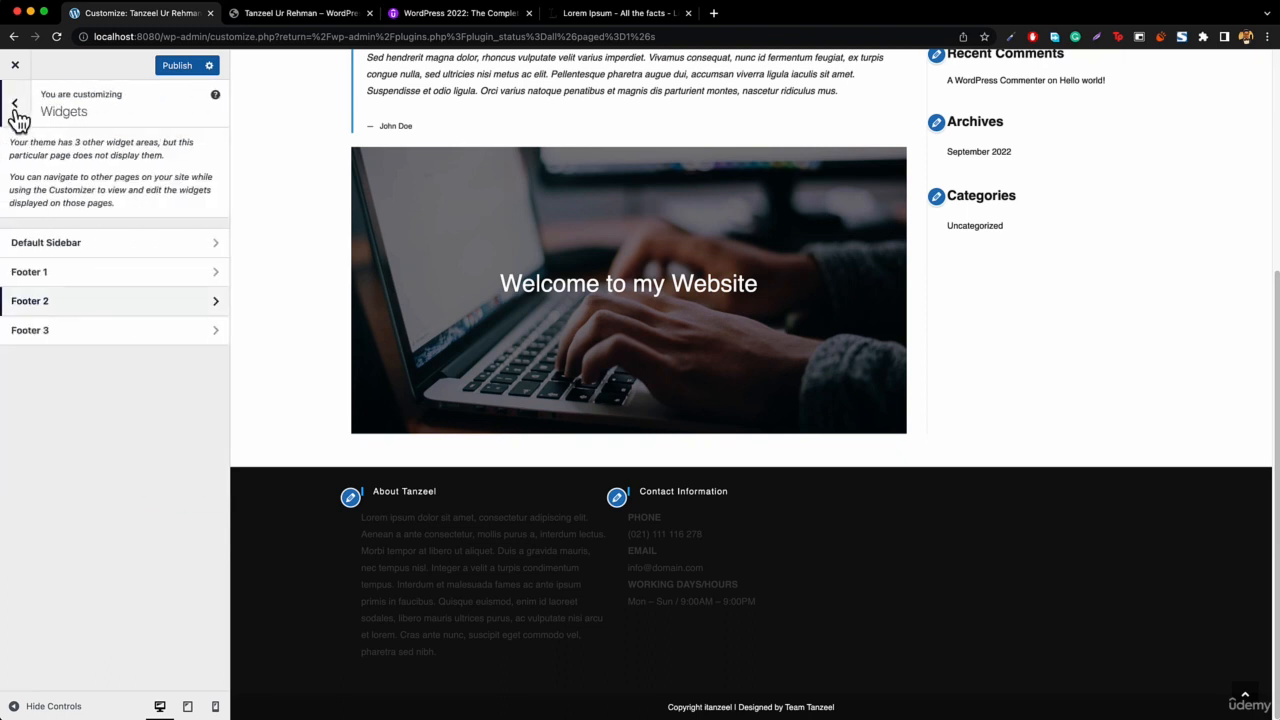
{"action": "left_click", "coordinate": [70, 343]}
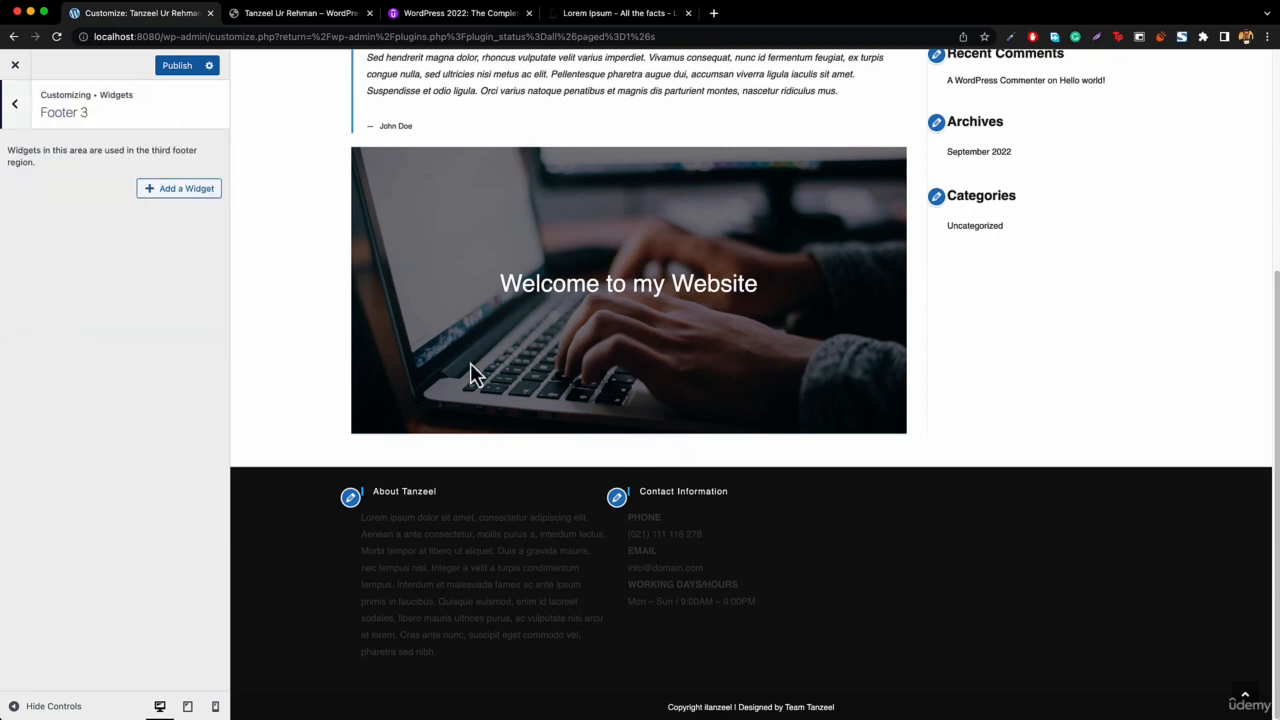
{"action": "left_click", "coordinate": [178, 192]}
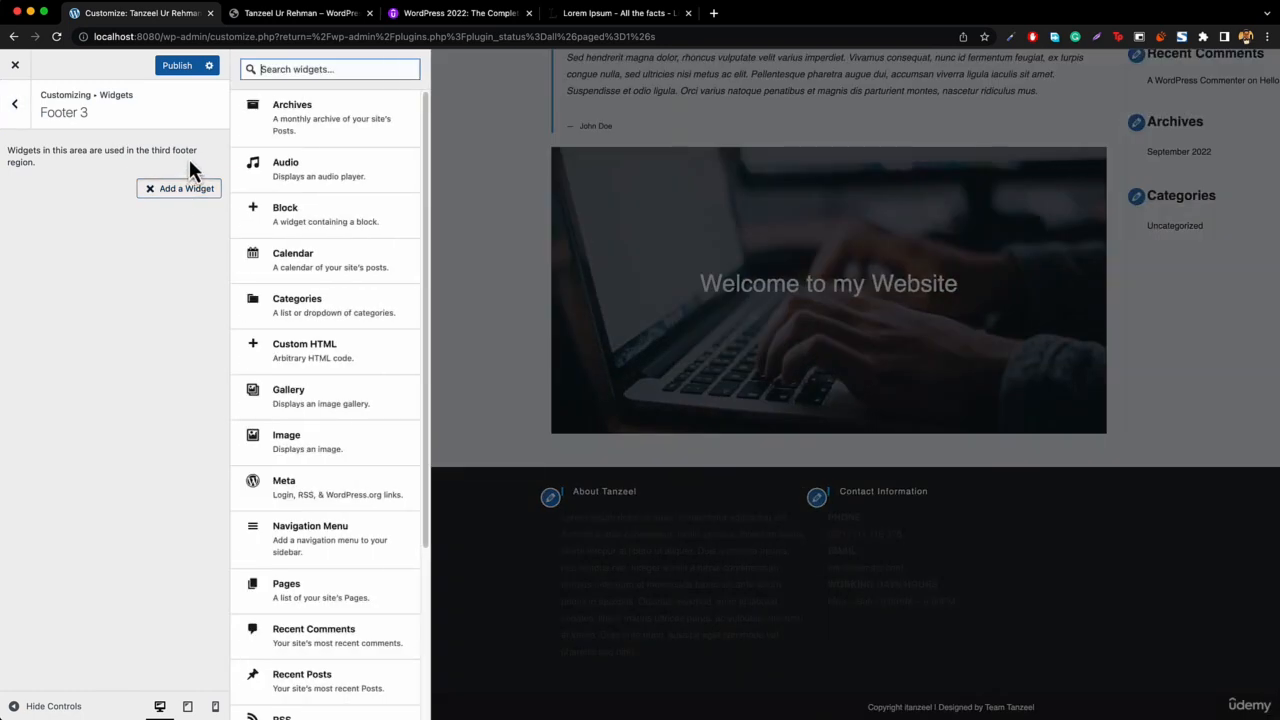
{"action": "scroll", "coordinate": [395, 300], "scroll_direction": "down", "scroll_amount": 5}
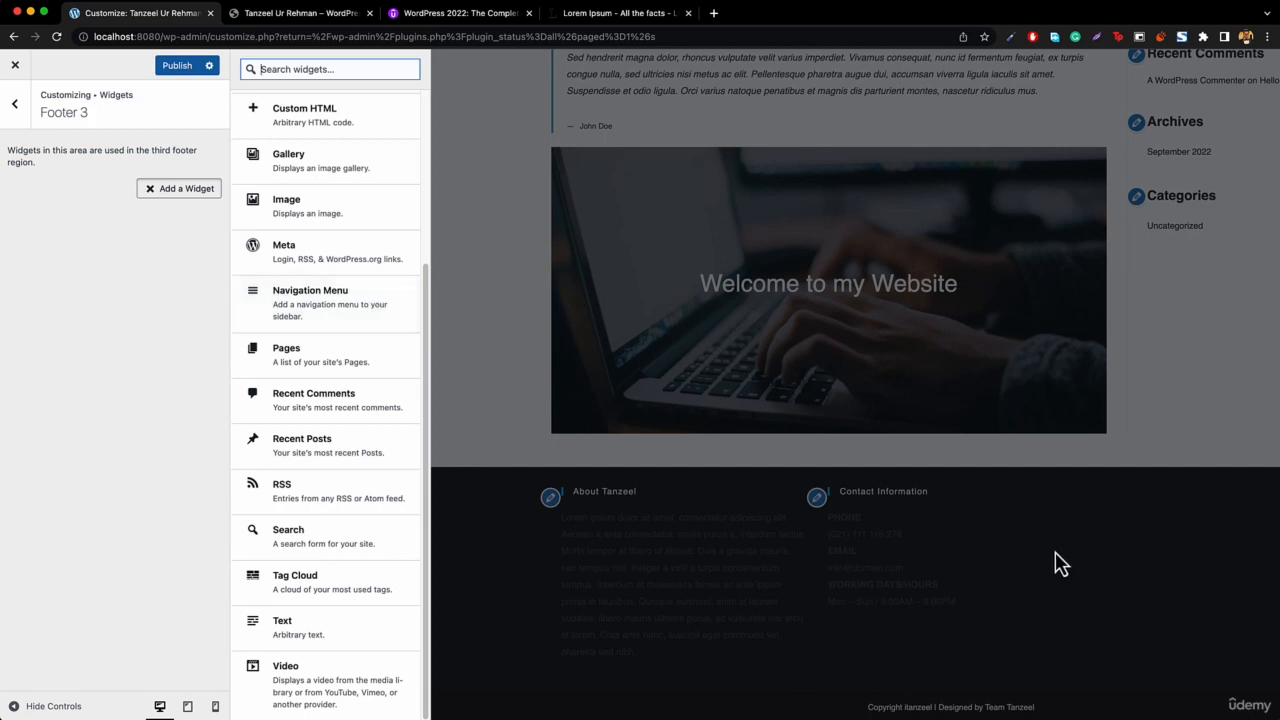
Close the Lorem Ipsum tab and search the web for facebook like box.
{"action": "left_click", "coordinate": [654, 20]}
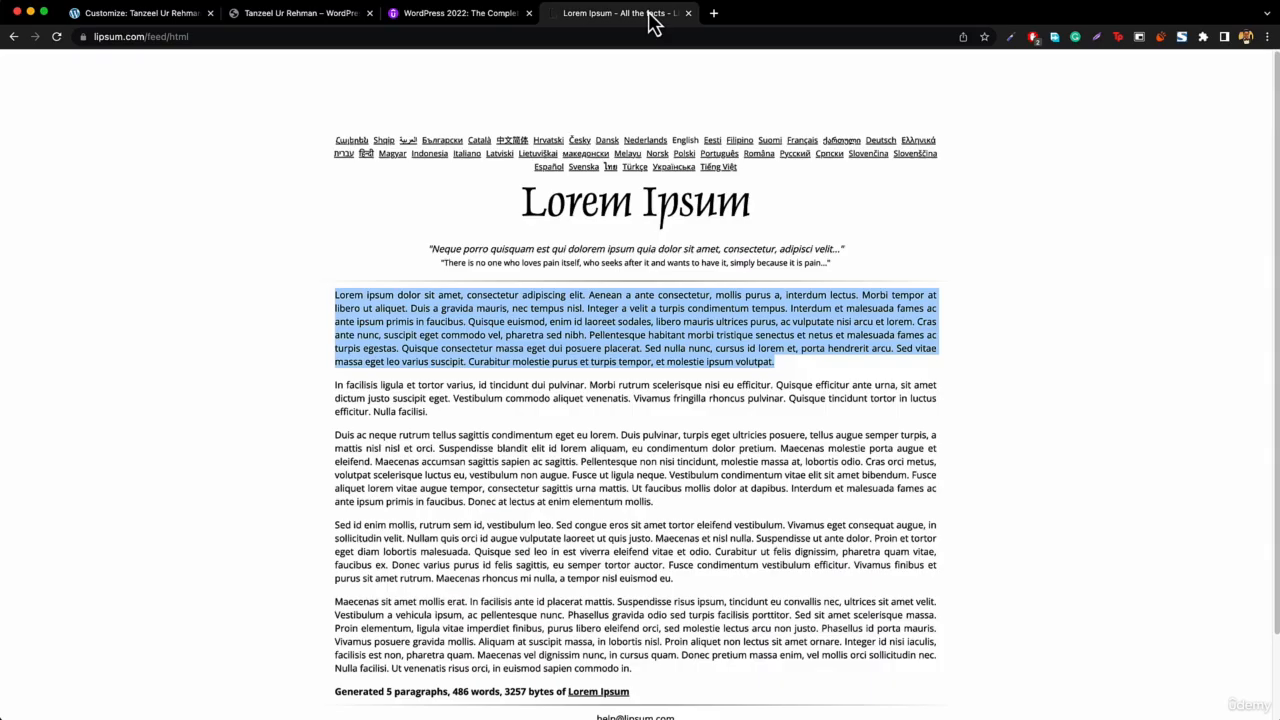
{"action": "key", "text": "super+w"}
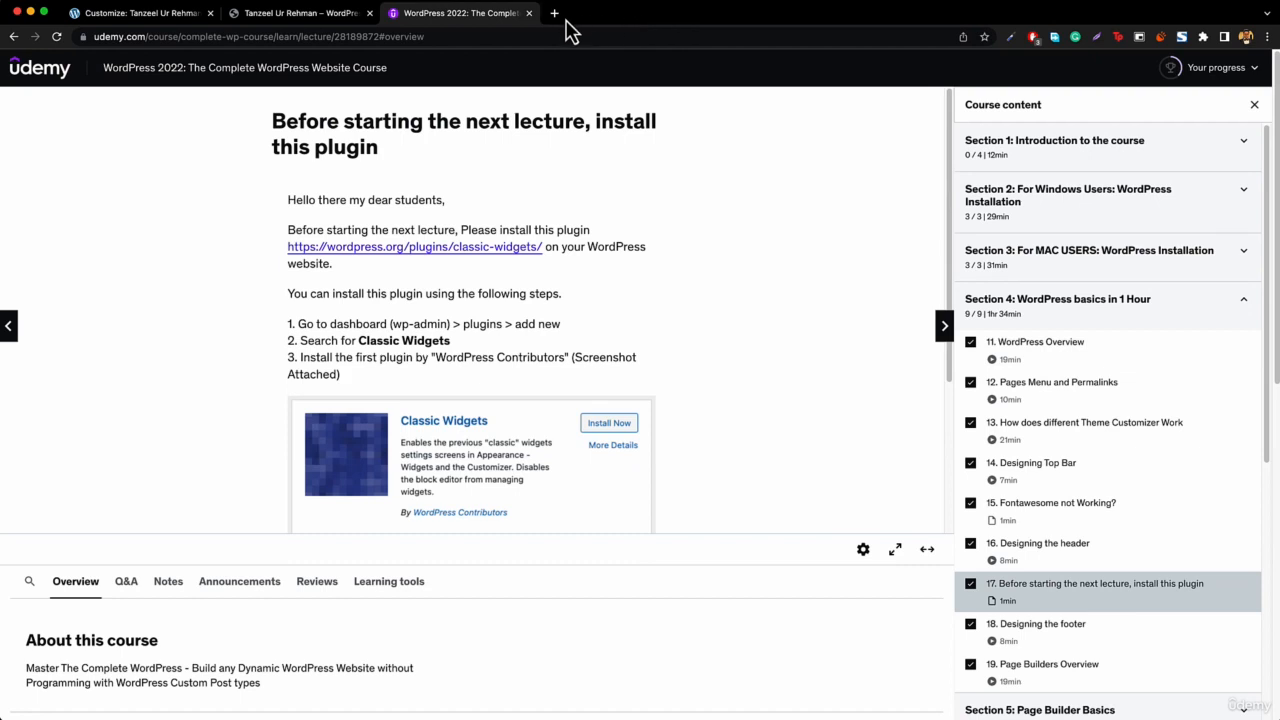
{"action": "left_click", "coordinate": [484, 37]}
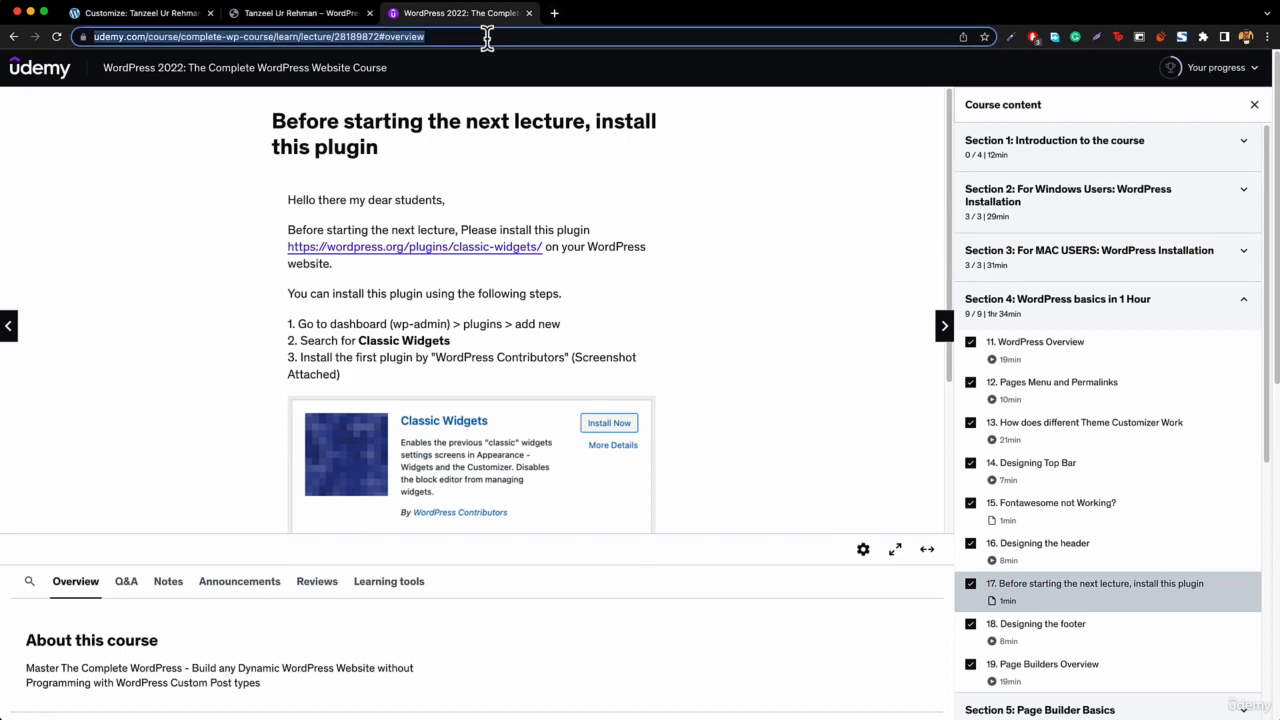
{"action": "type", "text": "facebook lok"}
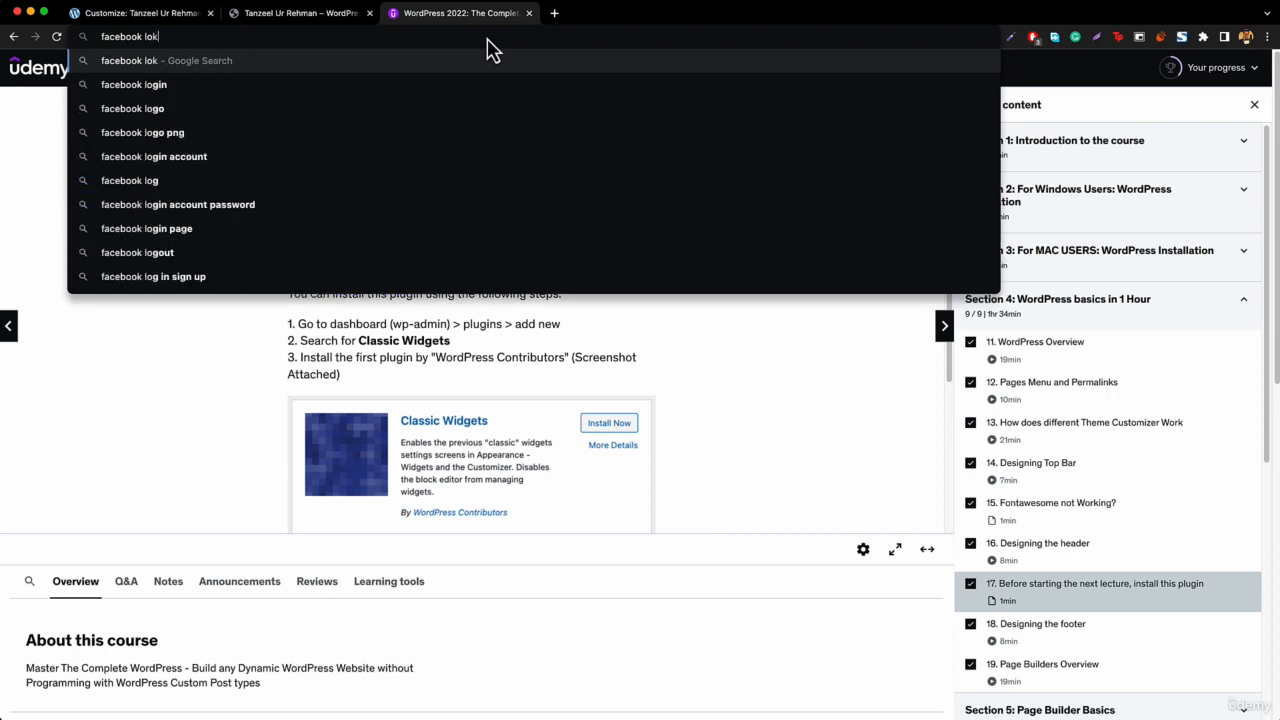
{"action": "key", "text": "BackSpace"}
{"action": "type", "text": "ike"}
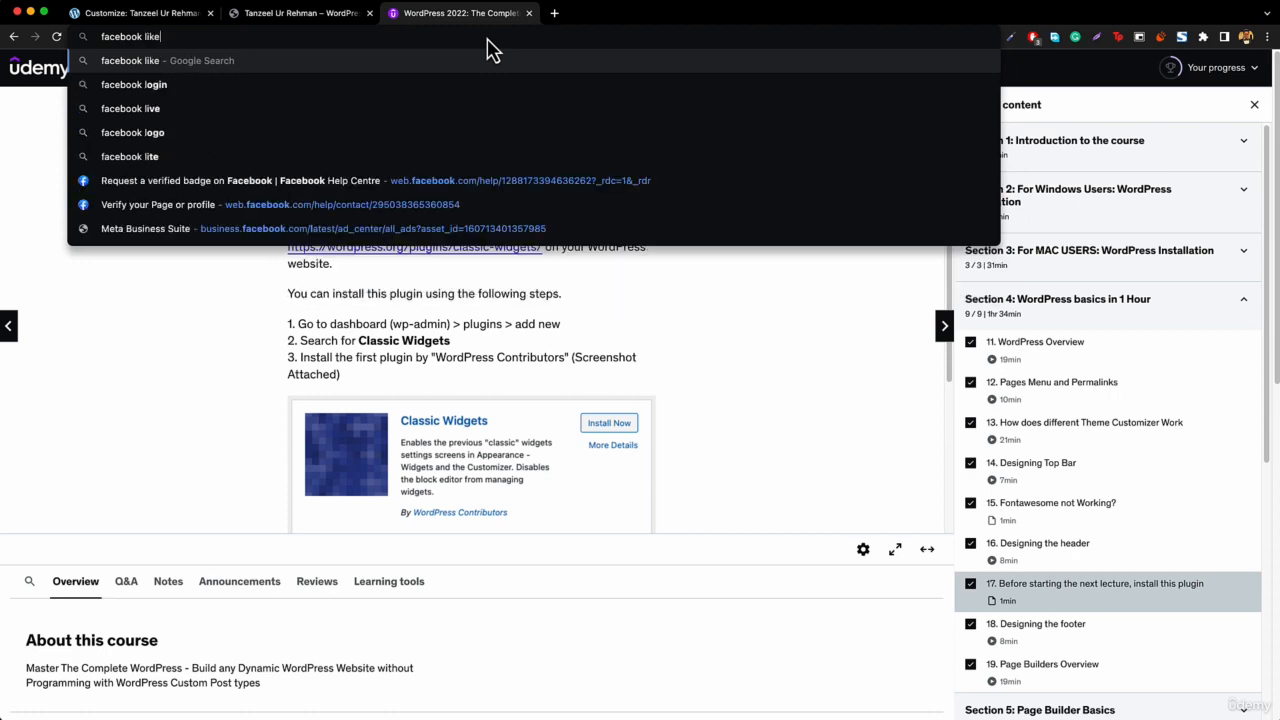
{"action": "type", "text": " box"}
{"action": "key", "text": "Return"}
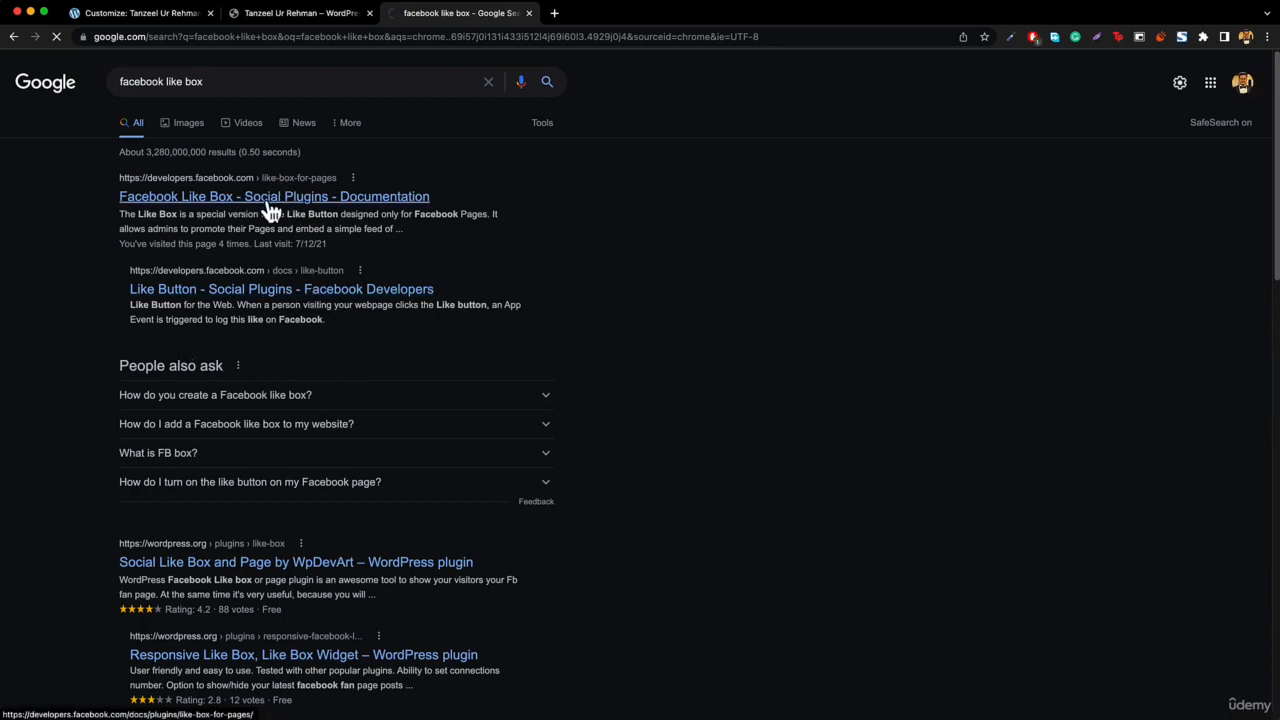
Open Facebook's Like Box documentation and go to the Page Plugin page.
{"action": "left_click", "coordinate": [280, 206]}
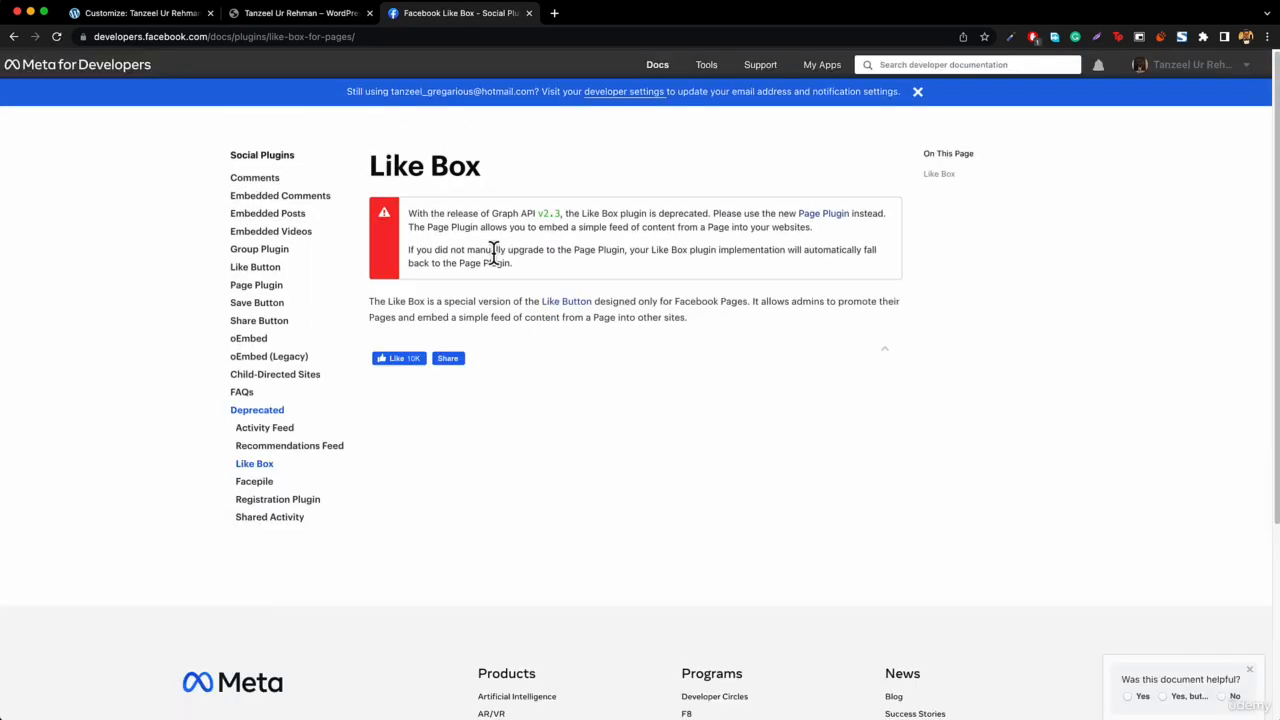
{"action": "left_click", "coordinate": [260, 287]}
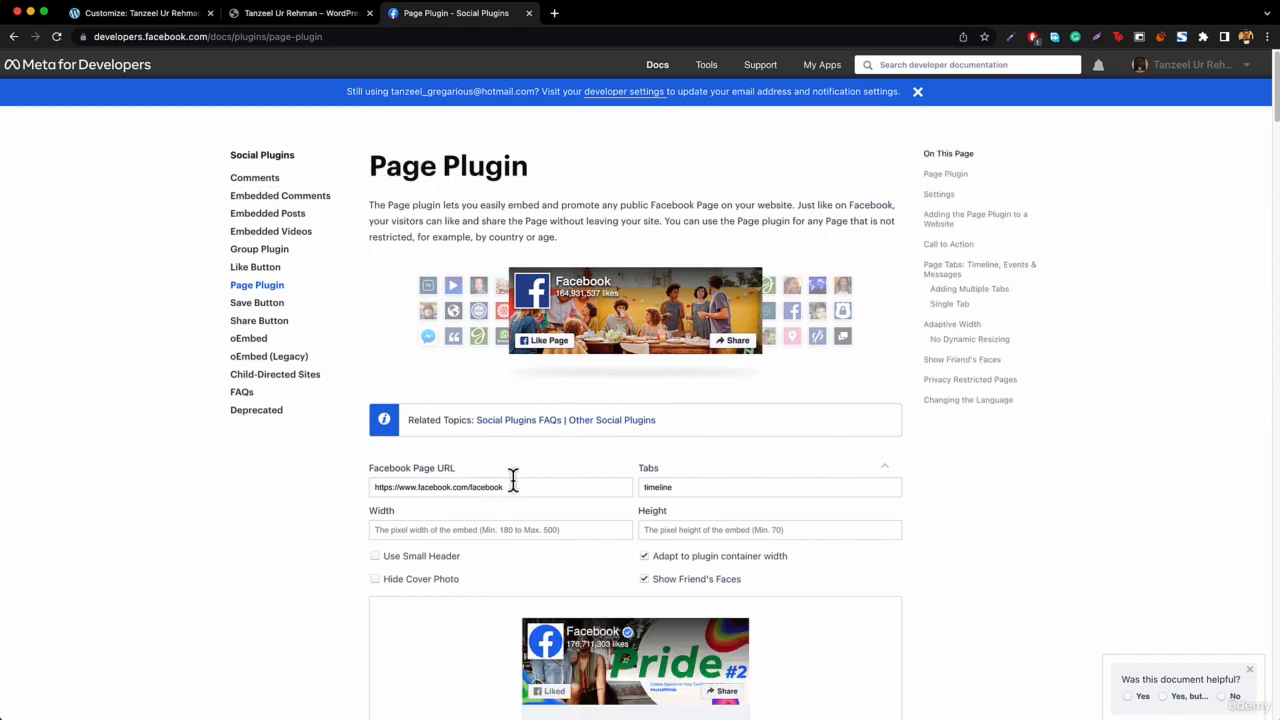
{"action": "left_click_drag", "start_coordinate": [469, 487], "coordinate": [556, 487]}
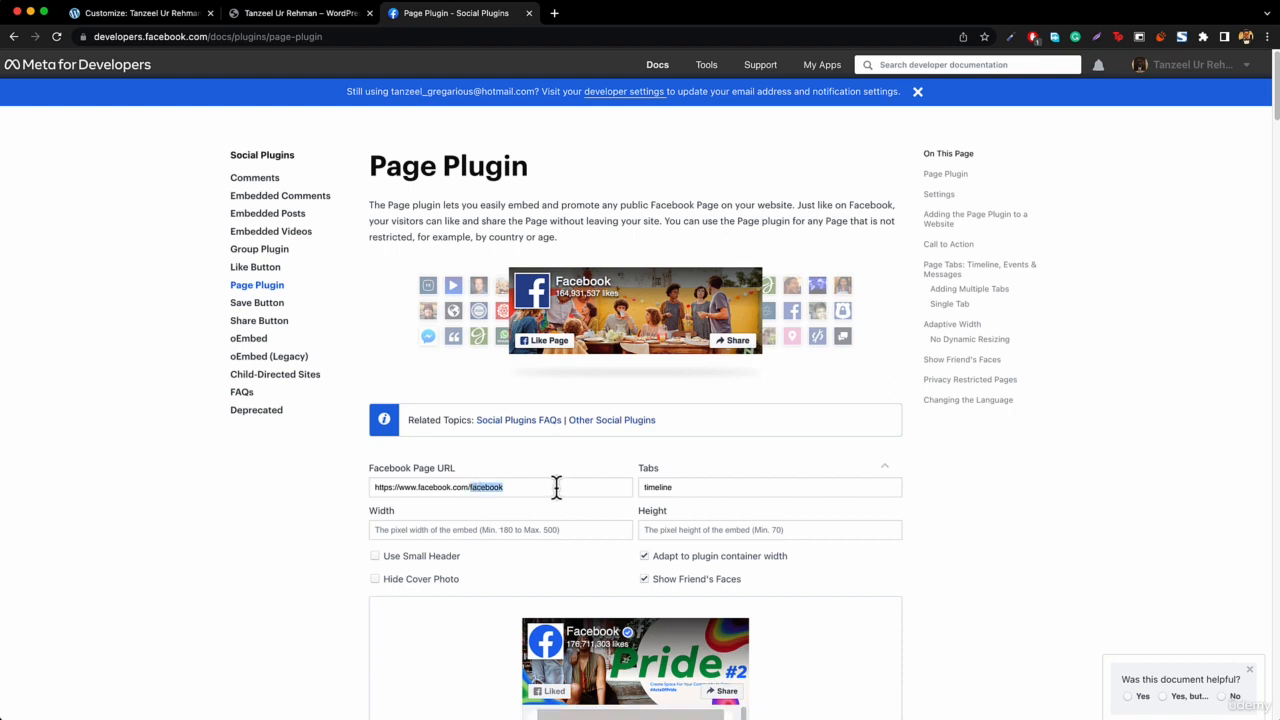
{"action": "key", "text": "BackSpace"}
{"action": "left_click", "coordinate": [565, 462]}
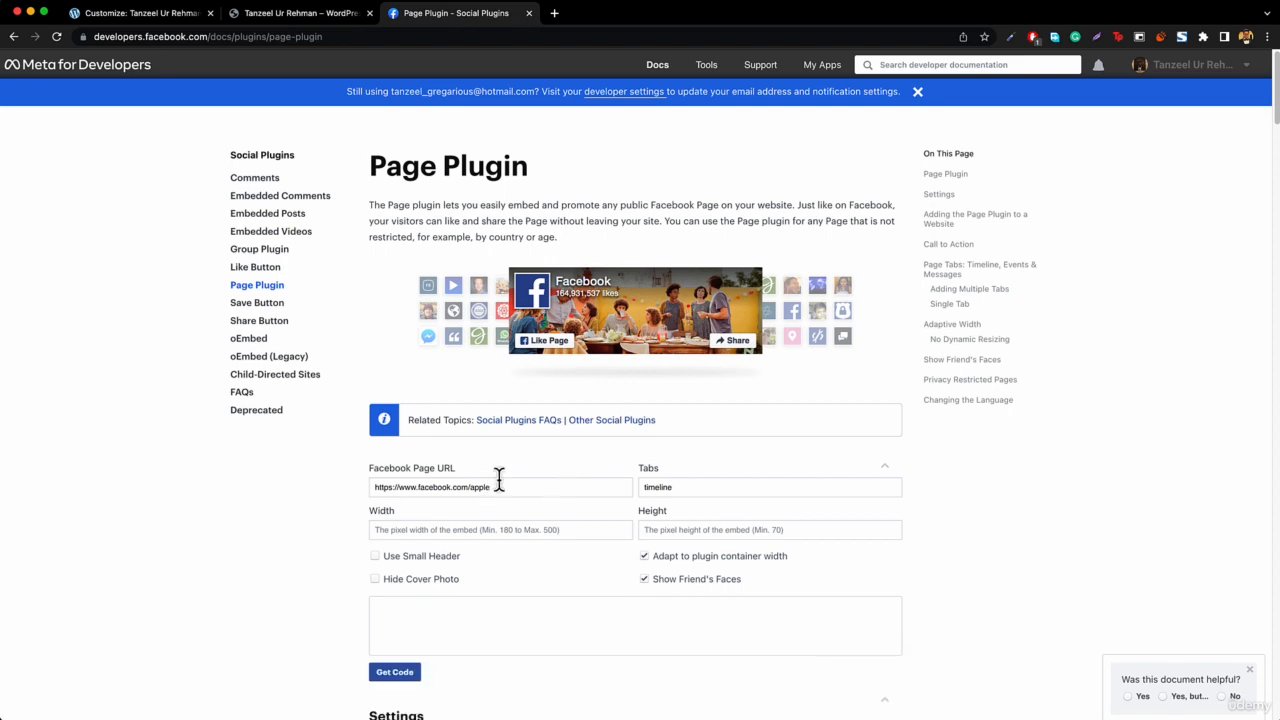
Set the Page Plugin's height to 350 and generate its embed code.
{"action": "scroll", "coordinate": [540, 484], "scroll_direction": "down", "scroll_amount": 5}
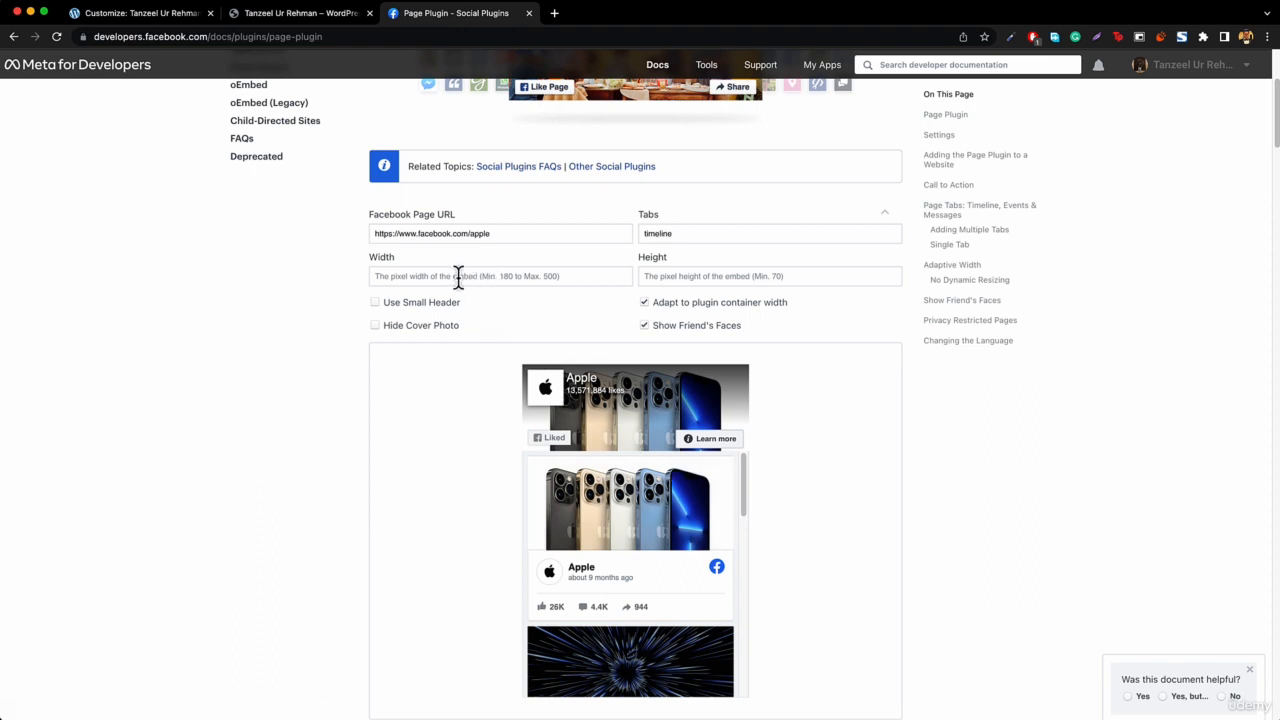
{"action": "left_click", "coordinate": [688, 281]}
{"action": "type", "text": "350"}
{"action": "scroll", "coordinate": [709, 435], "scroll_direction": "down", "scroll_amount": 3}
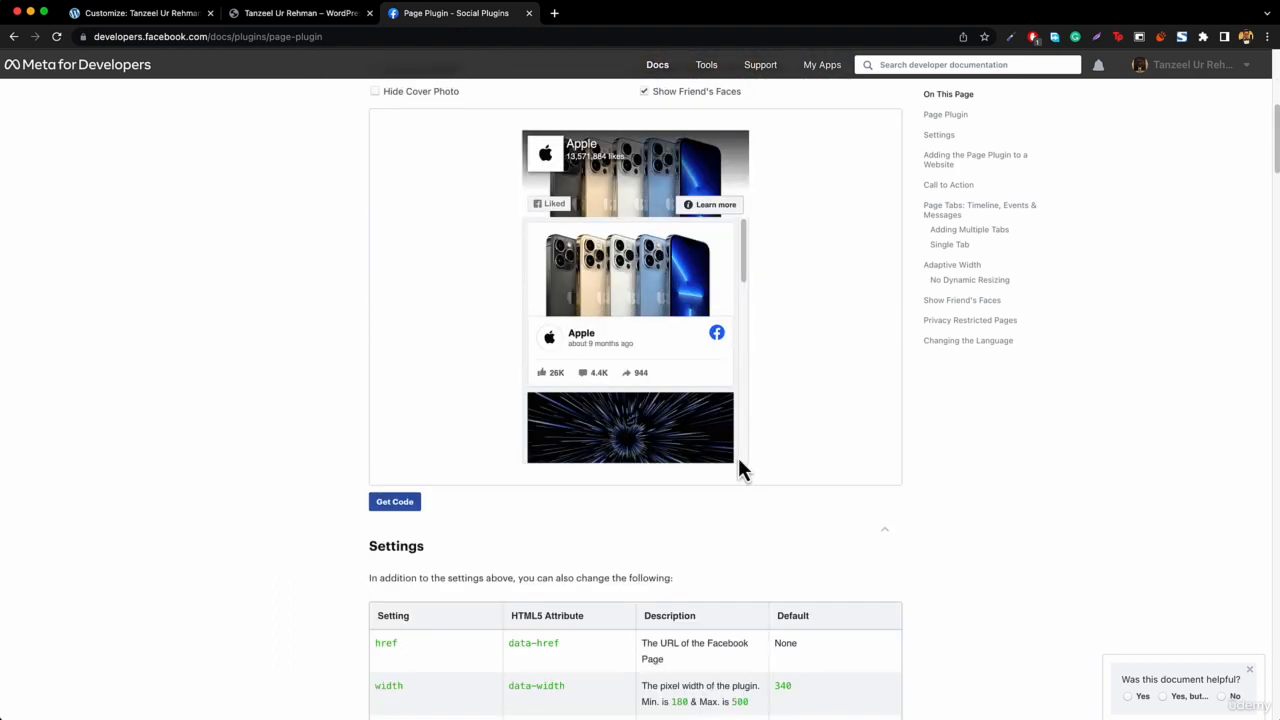
{"action": "scroll", "coordinate": [655, 360], "scroll_direction": "up", "scroll_amount": 1}
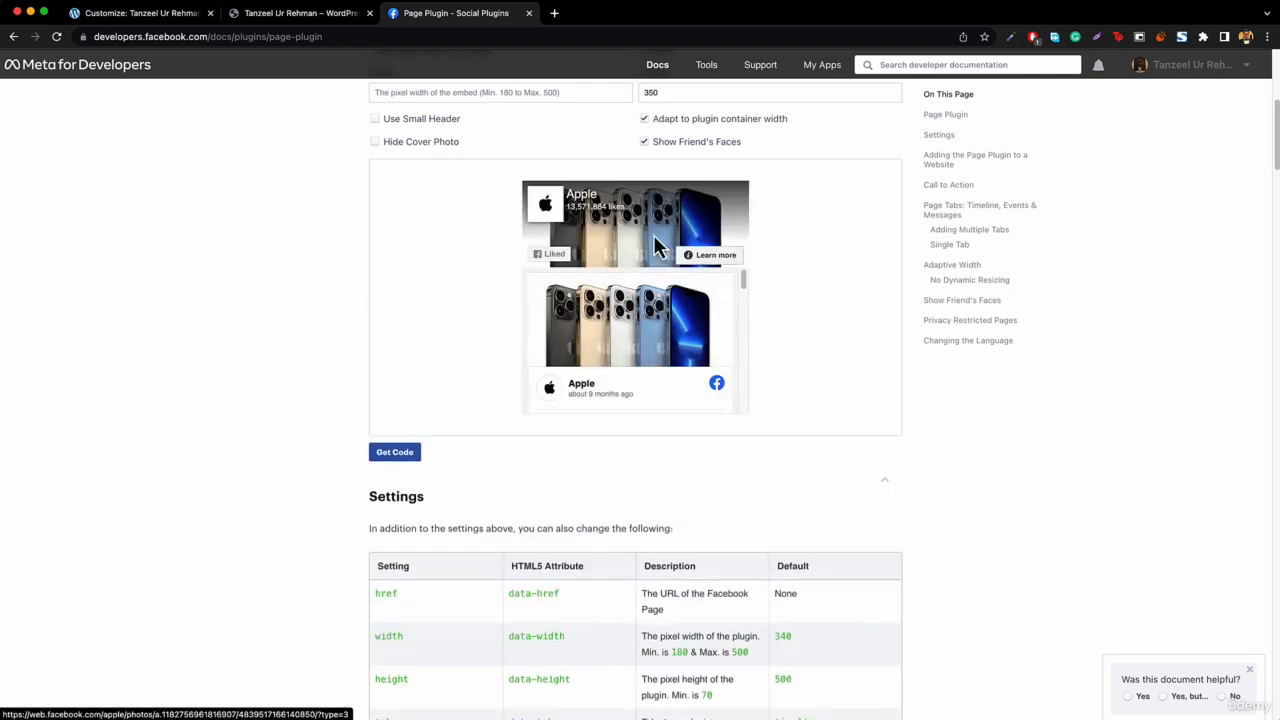
{"action": "scroll", "coordinate": [612, 291], "scroll_direction": "up", "scroll_amount": 3}
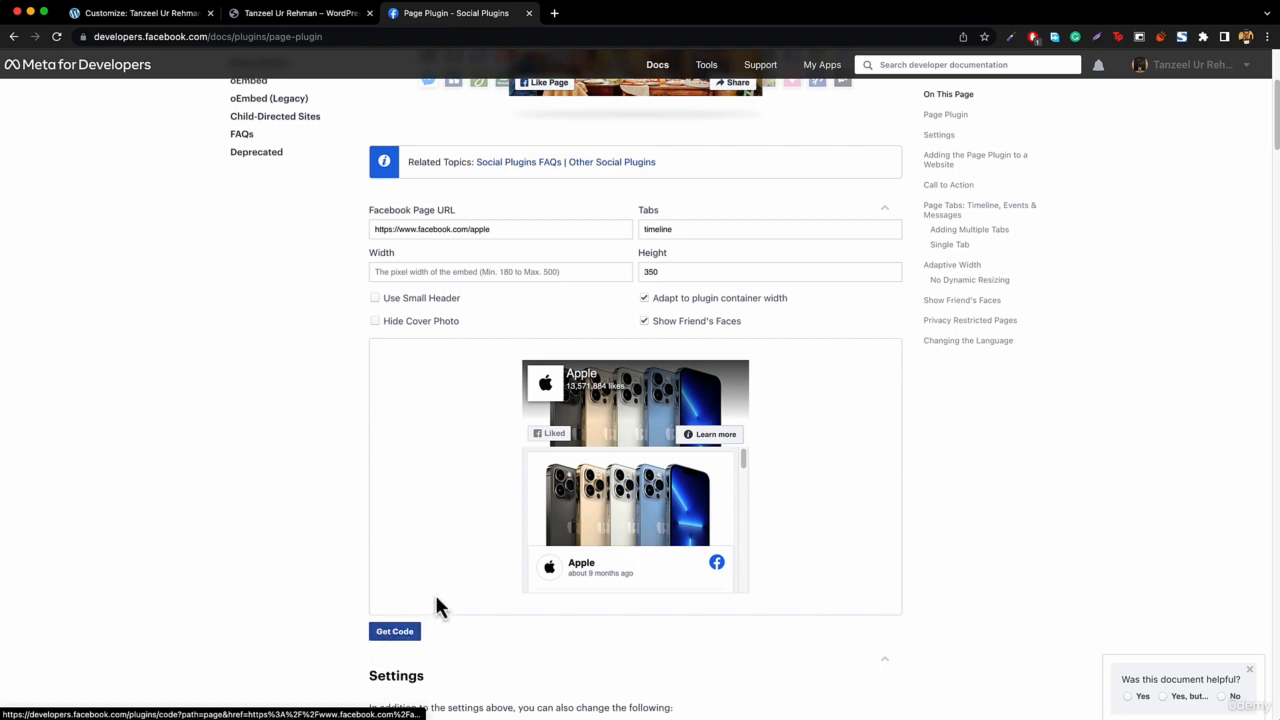
{"action": "left_click", "coordinate": [386, 634]}
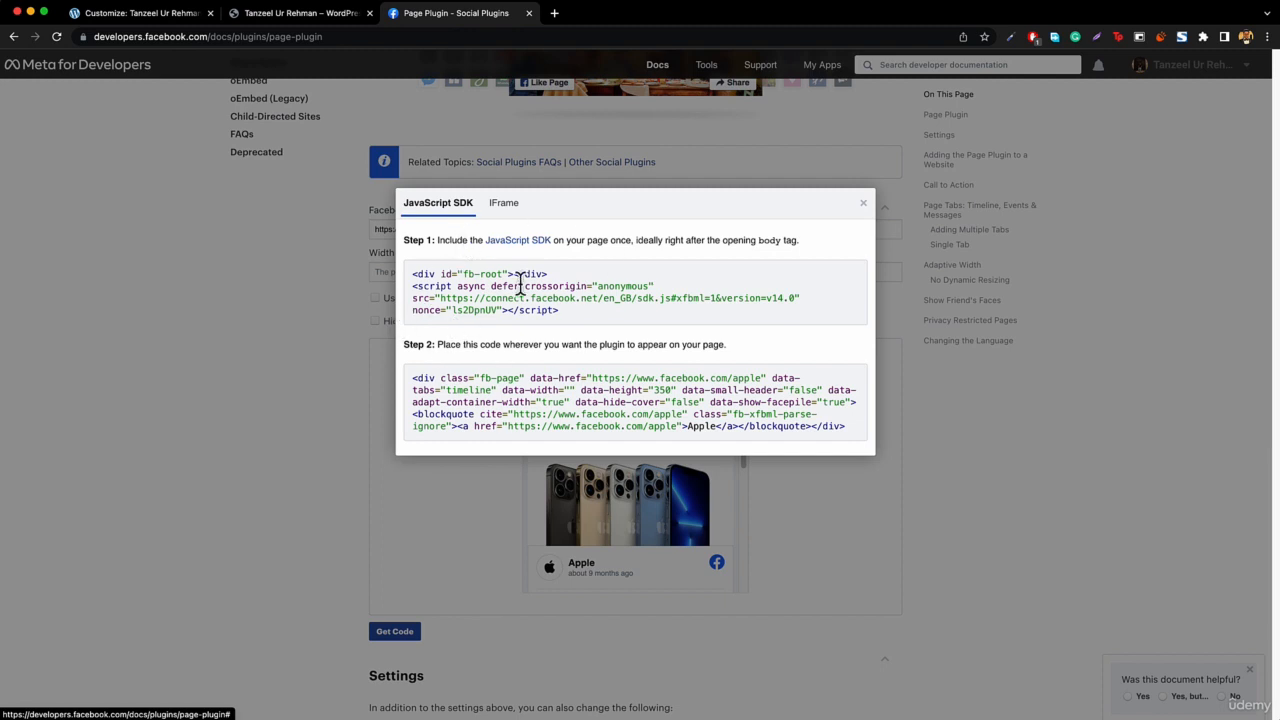
Add a Custom HTML widget to the Footer 3 area.
{"action": "left_click", "coordinate": [136, 14]}
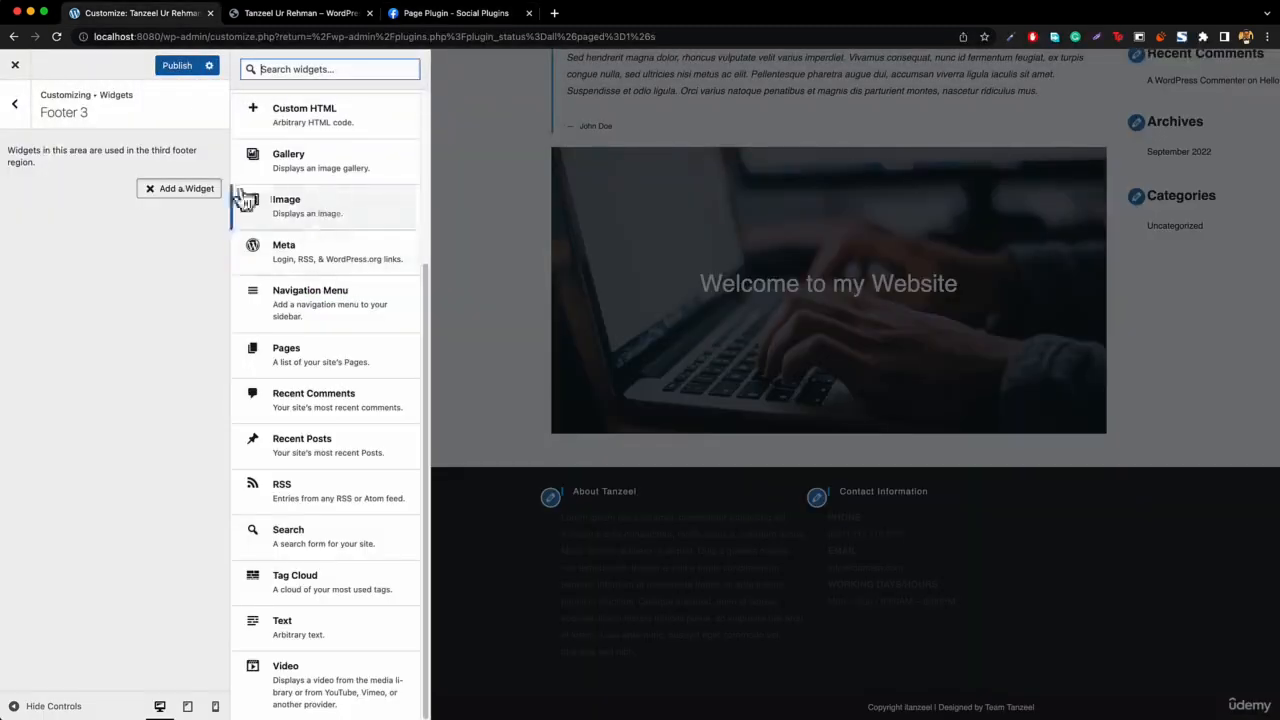
{"action": "scroll", "coordinate": [280, 210], "scroll_direction": "up", "scroll_amount": 3}
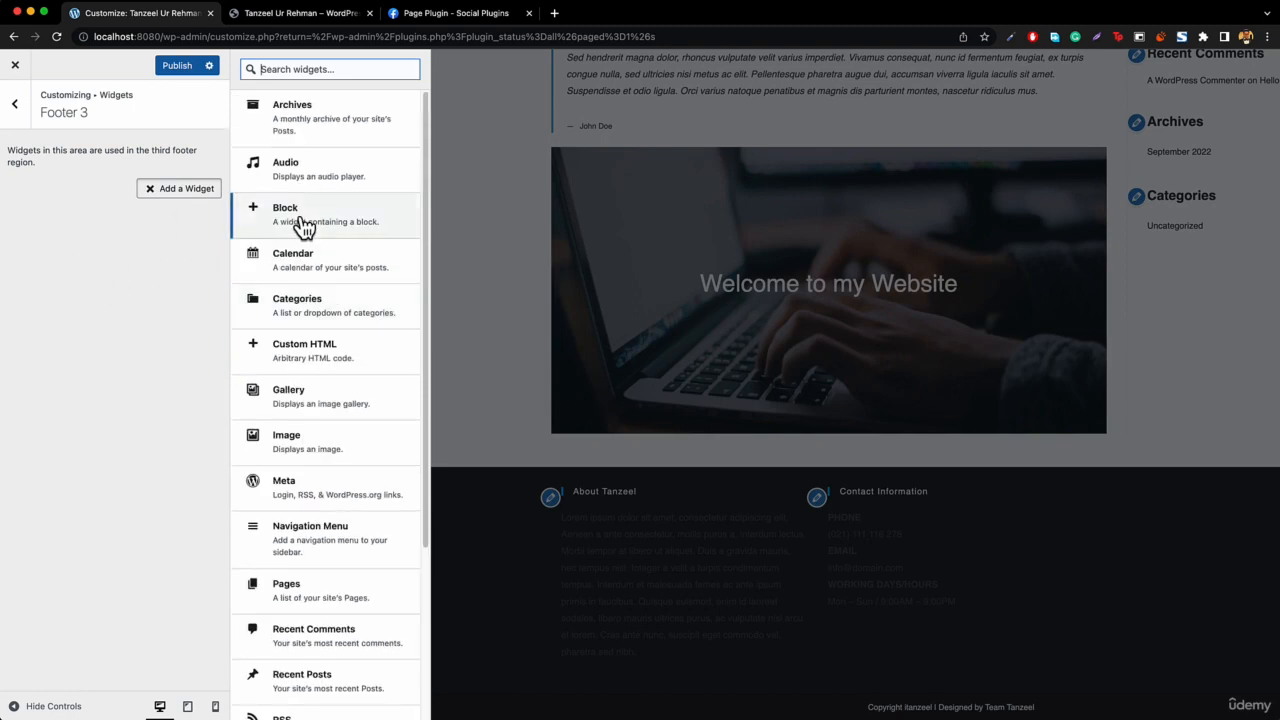
{"action": "left_click", "coordinate": [333, 362]}
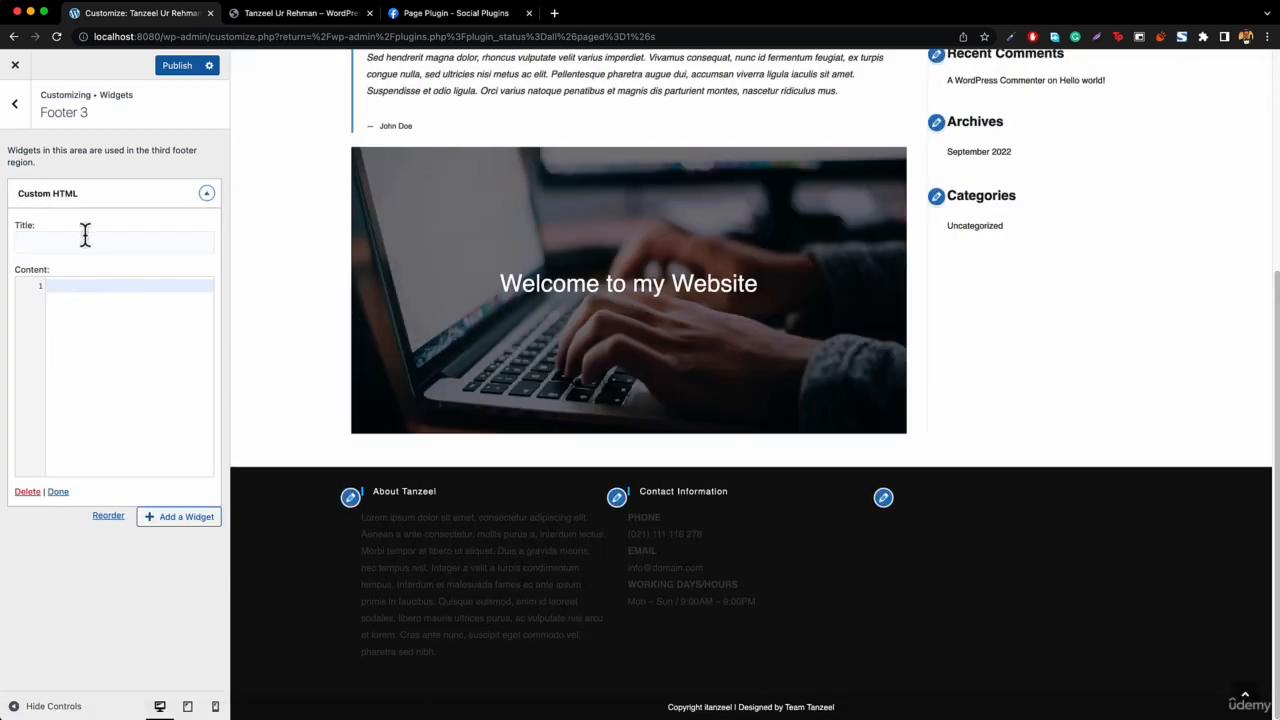
Title the Custom HTML widget "Find Us on Facebook".
{"action": "left_click", "coordinate": [95, 243]}
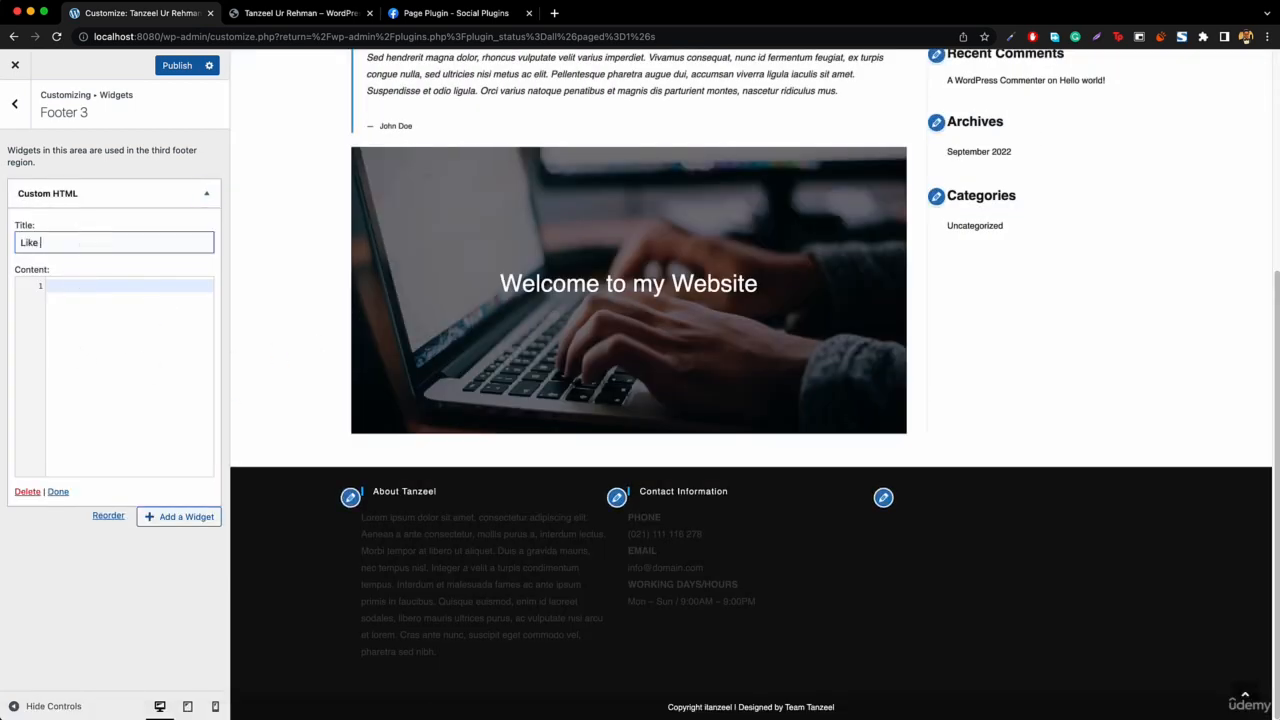
{"action": "type", "text": "Like Us on Facebook"}
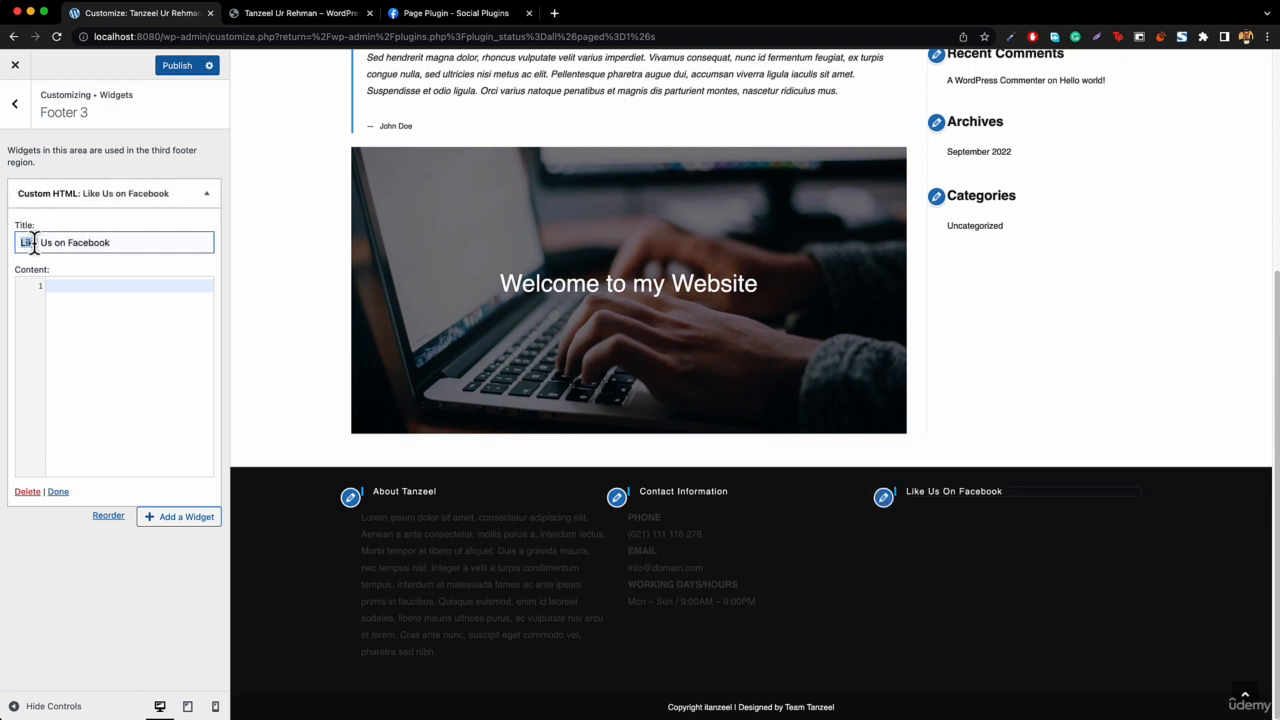
{"action": "type", "text": "Find"}
{"action": "left_click", "coordinate": [75, 336]}
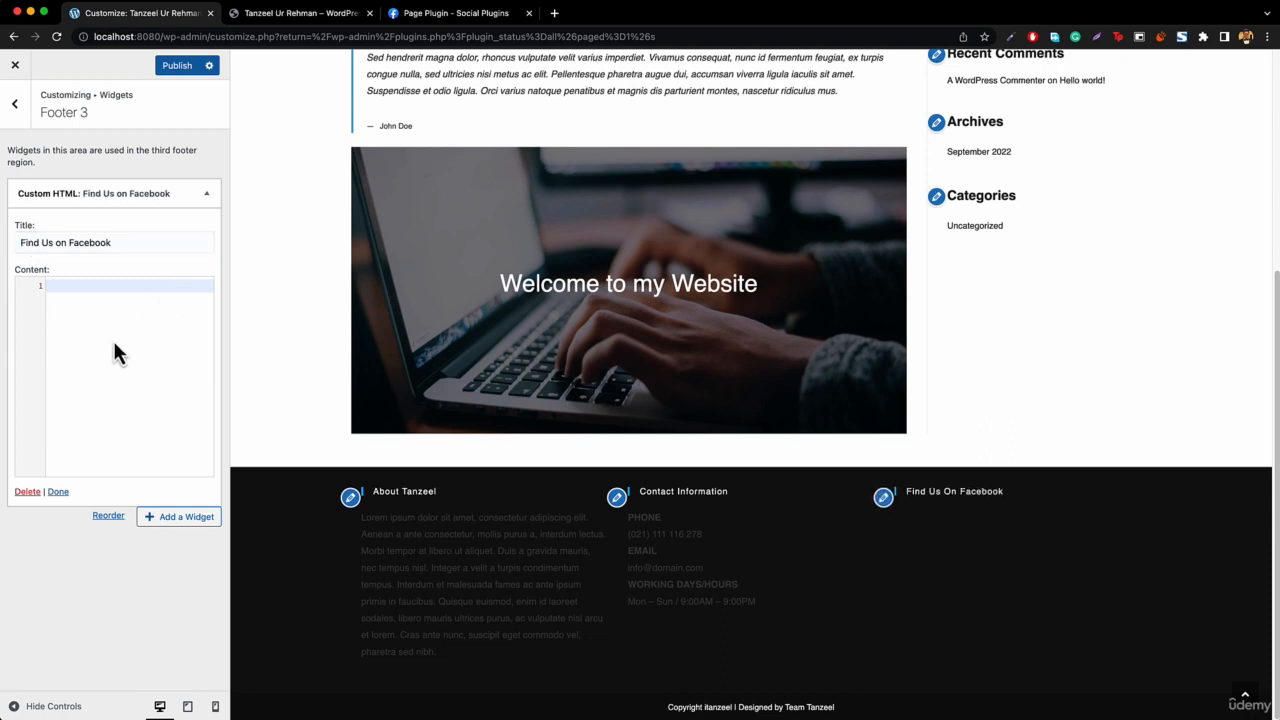
Copy the JavaScript SDK snippet from the Page Plugin code and paste it into the widget's content.
{"action": "left_click", "coordinate": [422, 20]}
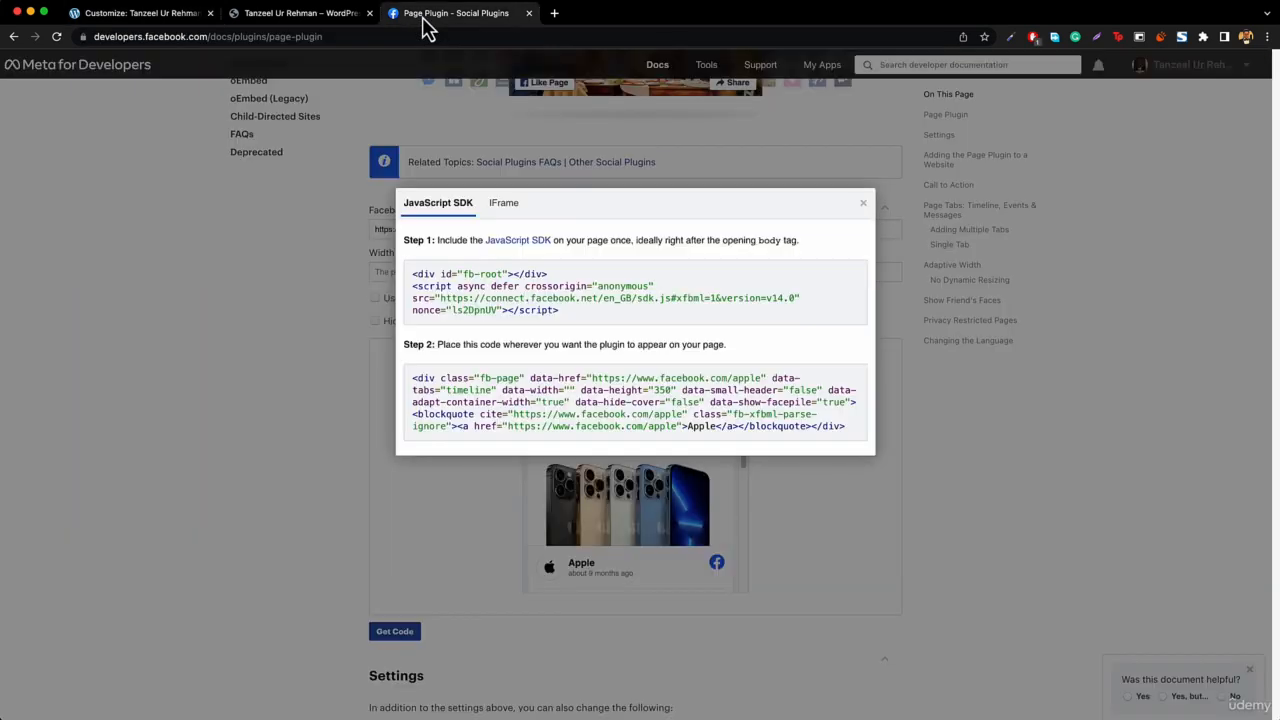
{"action": "triple_click", "coordinate": [480, 276]}
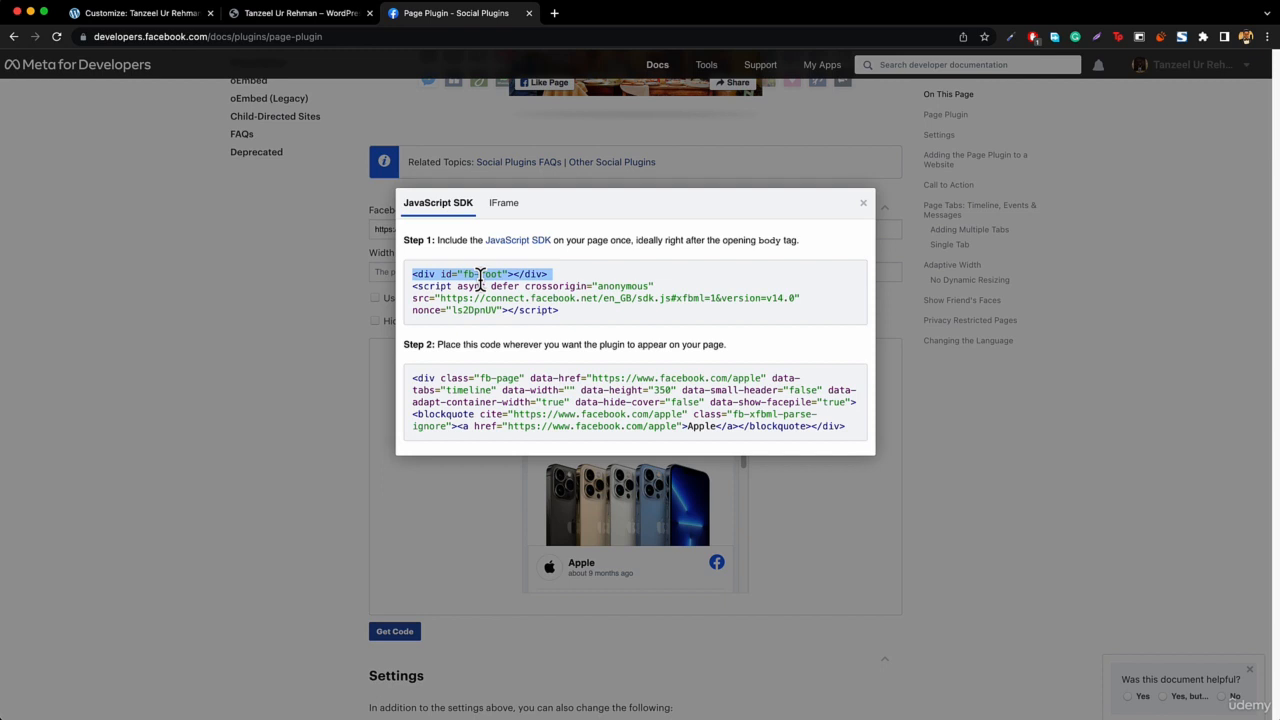
{"action": "key", "text": "super+a"}
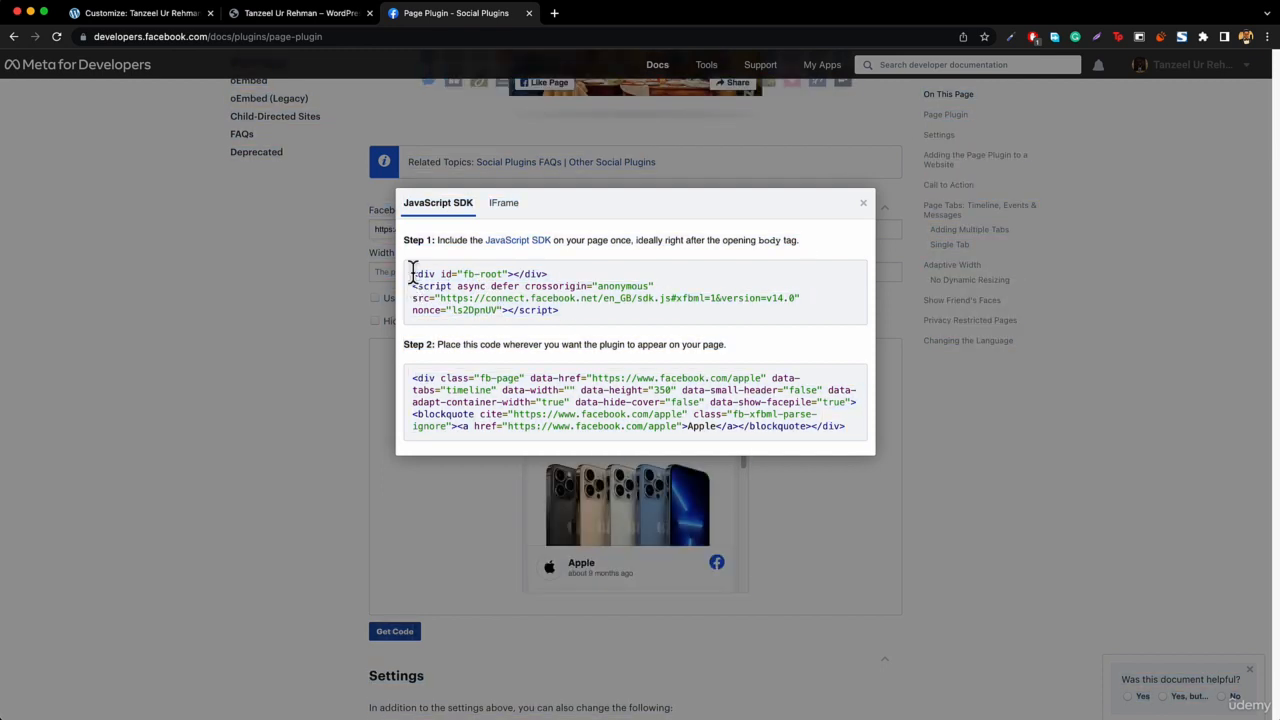
{"action": "left_click_drag", "start_coordinate": [414, 270], "coordinate": [565, 316]}
{"action": "key", "text": "super+c"}
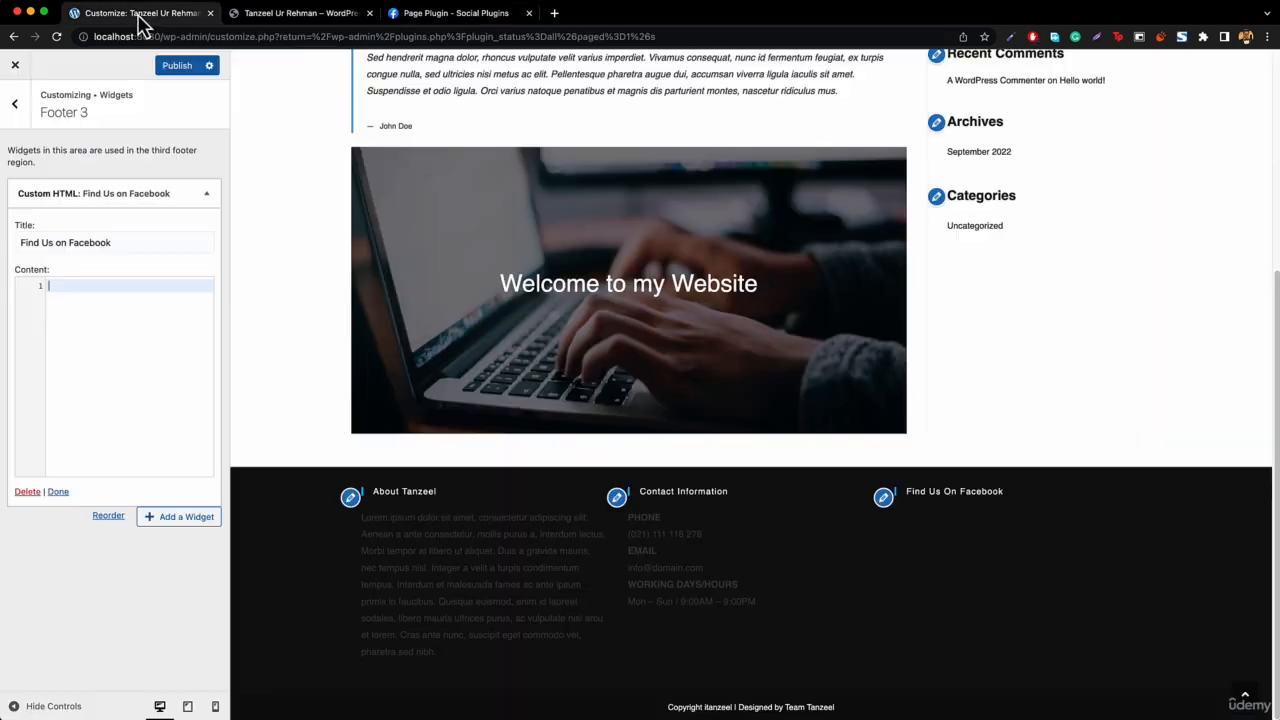
{"action": "left_click", "coordinate": [143, 14]}
{"action": "key", "text": "super+v"}
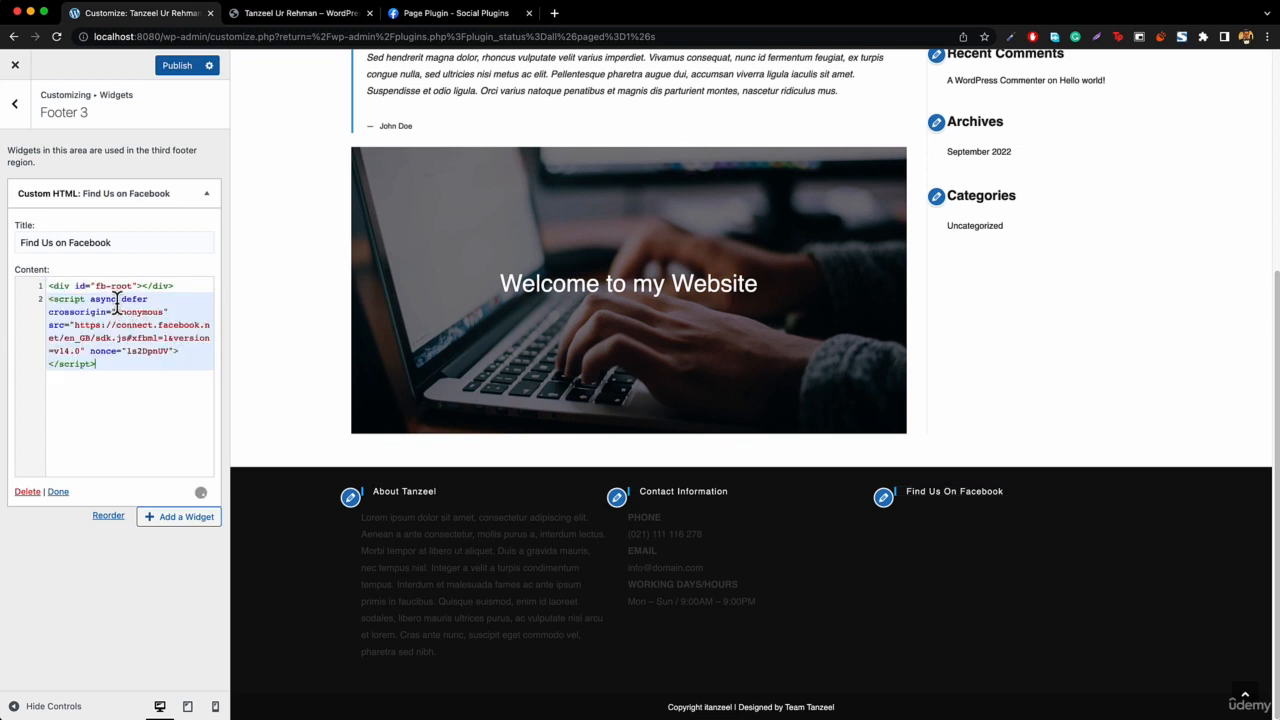
{"action": "key", "text": "Return"}
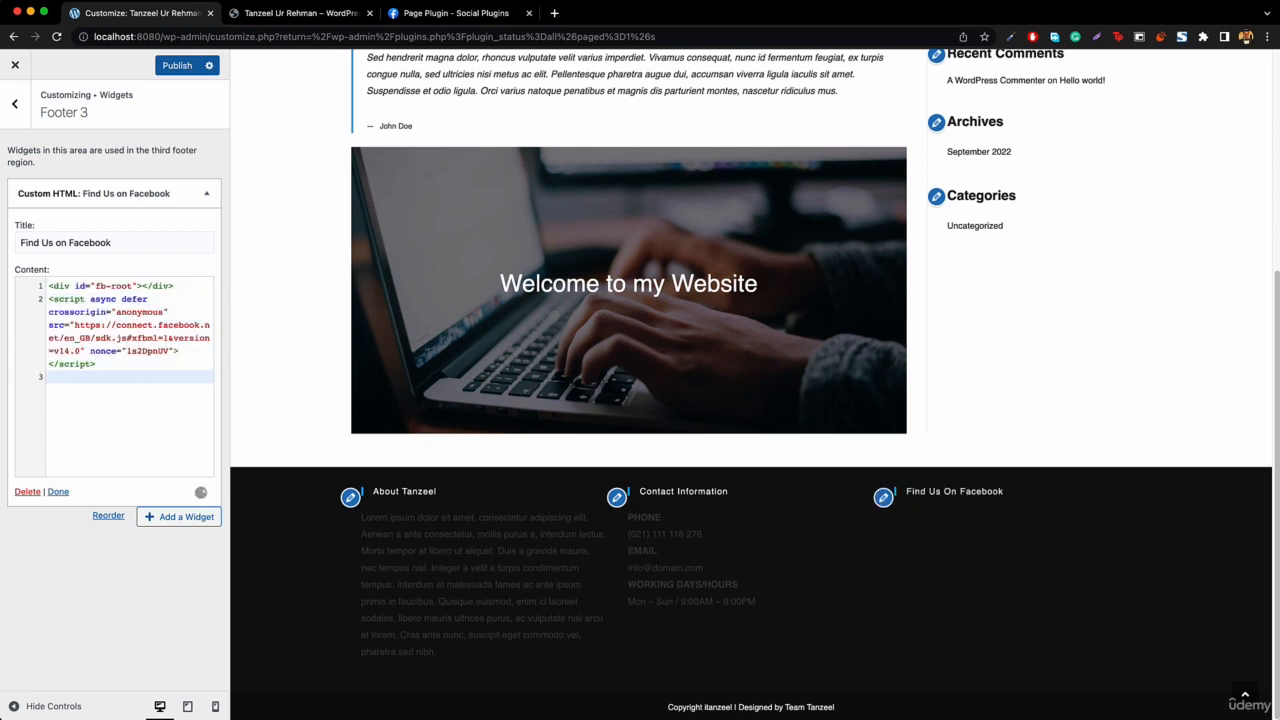
Copy the Page Plugin placement code and paste it below the SDK snippet in the widget's content.
{"action": "left_click", "coordinate": [462, 14]}
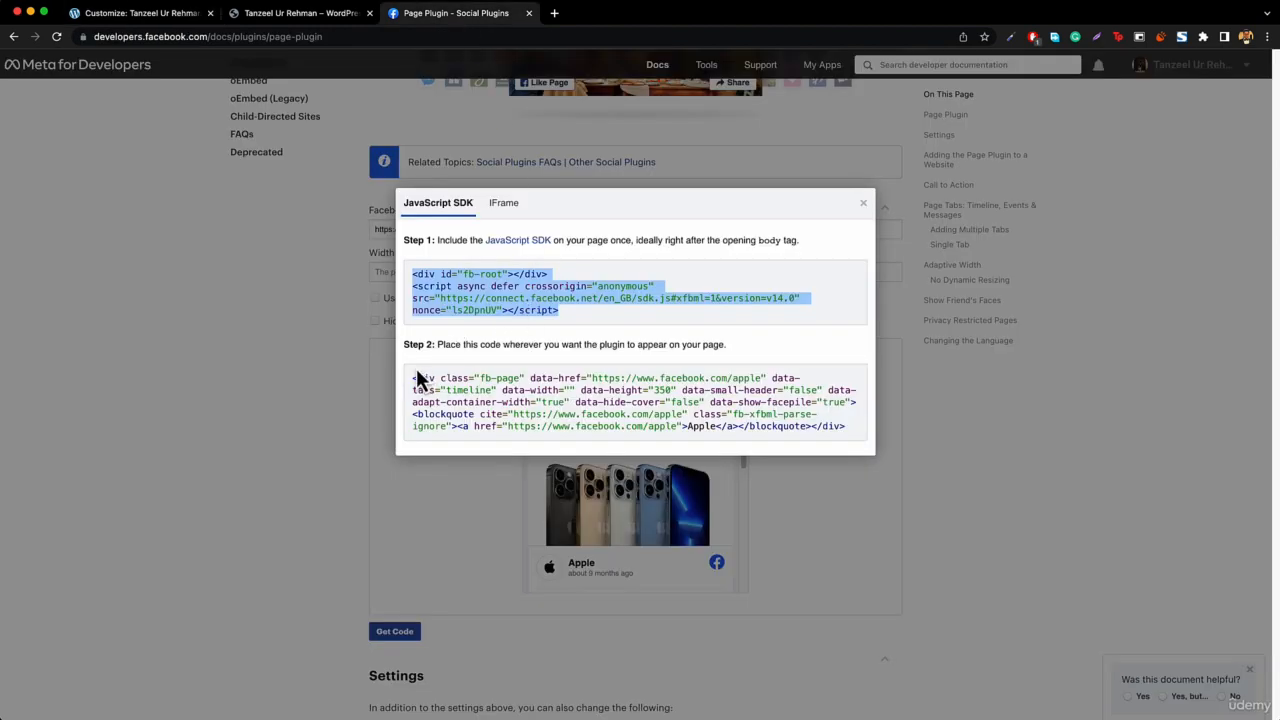
{"action": "left_click_drag", "start_coordinate": [412, 377], "coordinate": [846, 428]}
{"action": "key", "text": "super+c"}
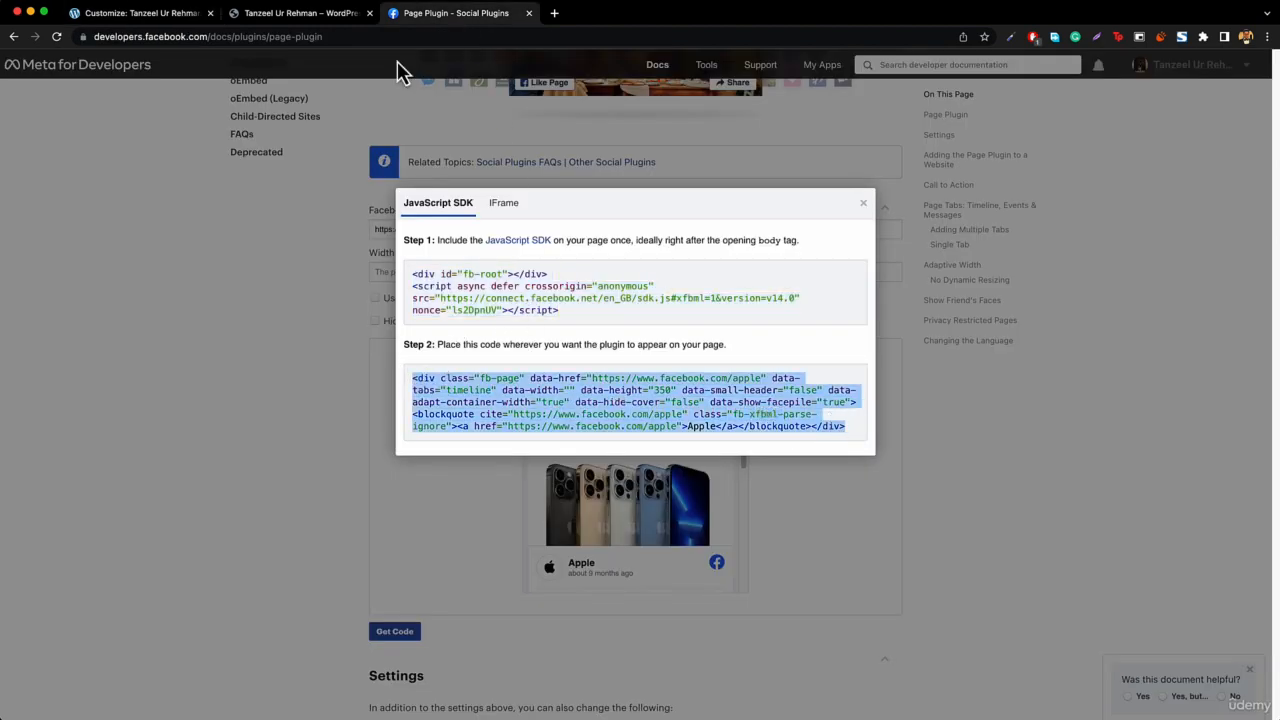
{"action": "left_click", "coordinate": [145, 14]}
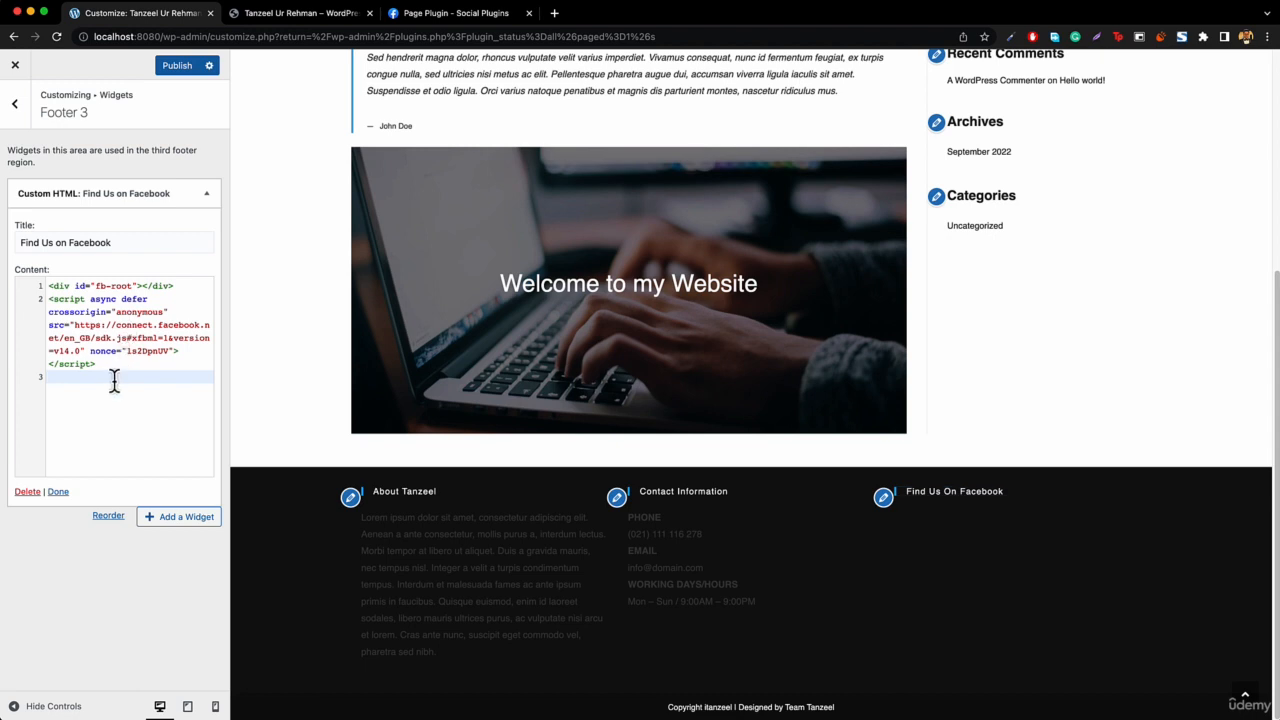
{"action": "key", "text": "super+v"}
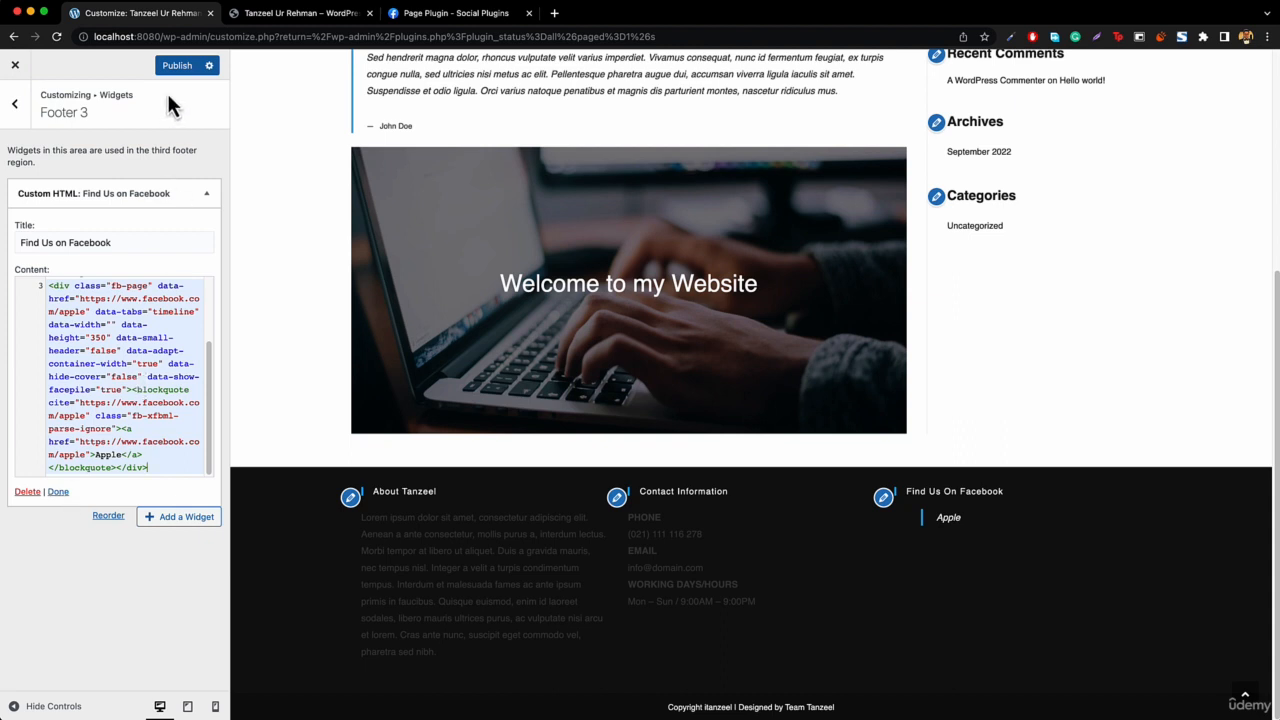
Publish the widget changes, leave the Customizer, and view the live site's footer.
{"action": "left_click", "coordinate": [182, 66]}
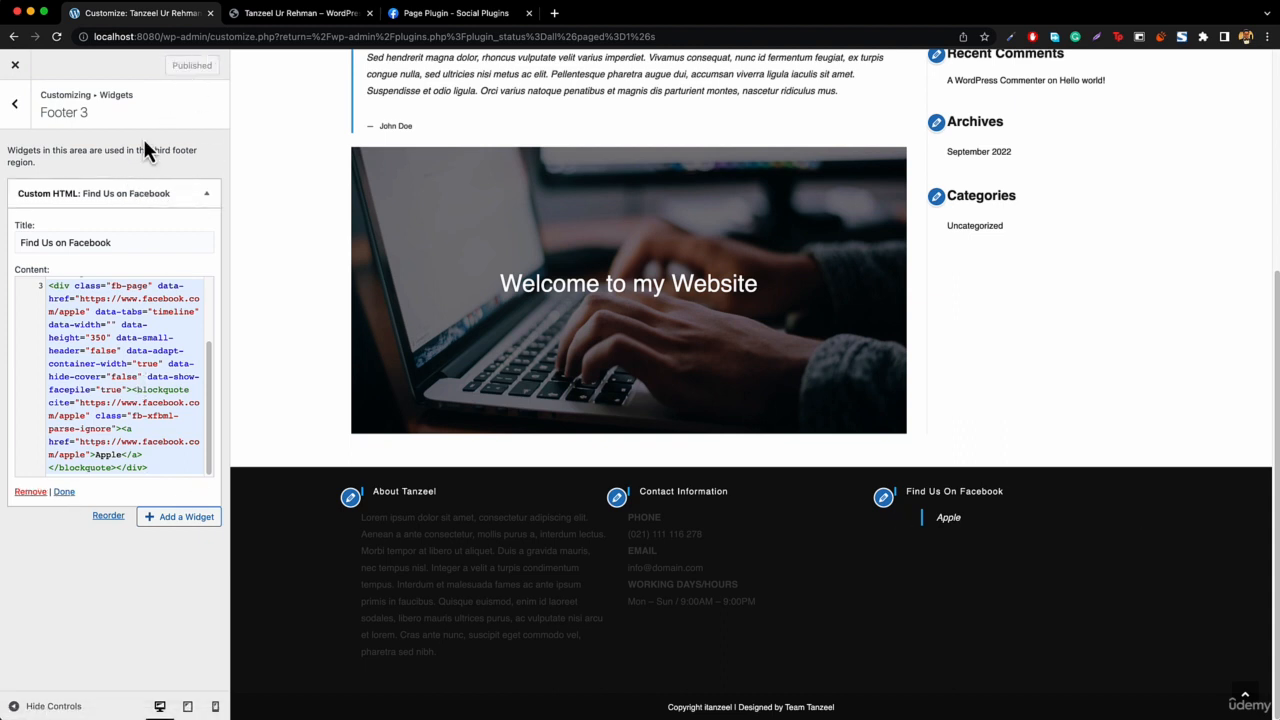
{"action": "left_click", "coordinate": [12, 78]}
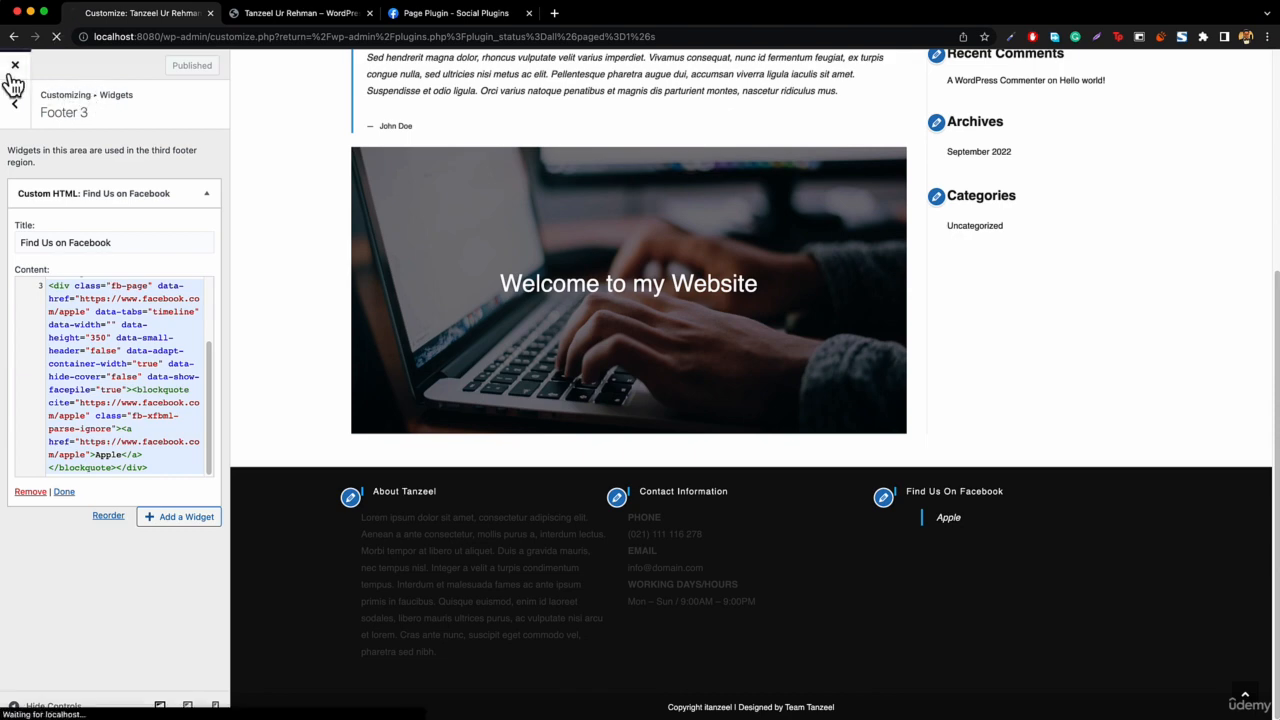
{"action": "mouse_move", "coordinate": [86, 62]}
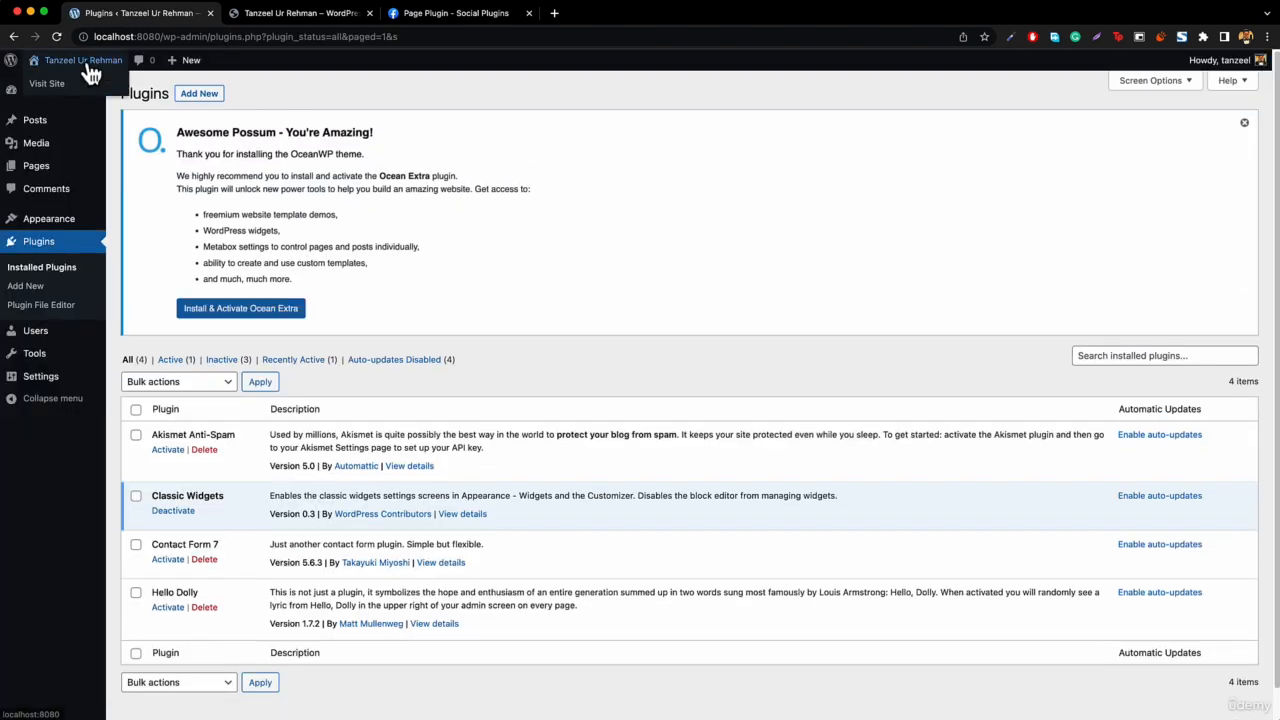
{"action": "left_click", "coordinate": [46, 92]}
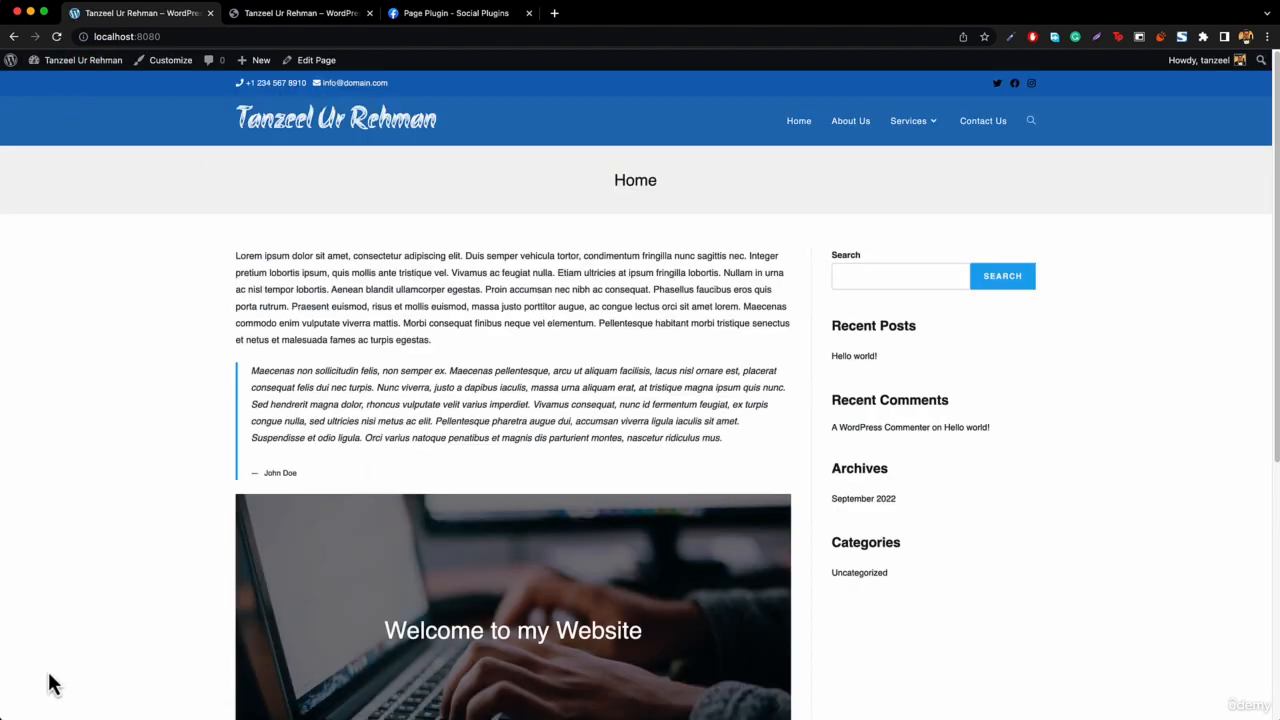
{"action": "scroll", "coordinate": [600, 290], "scroll_direction": "down", "scroll_amount": 5}
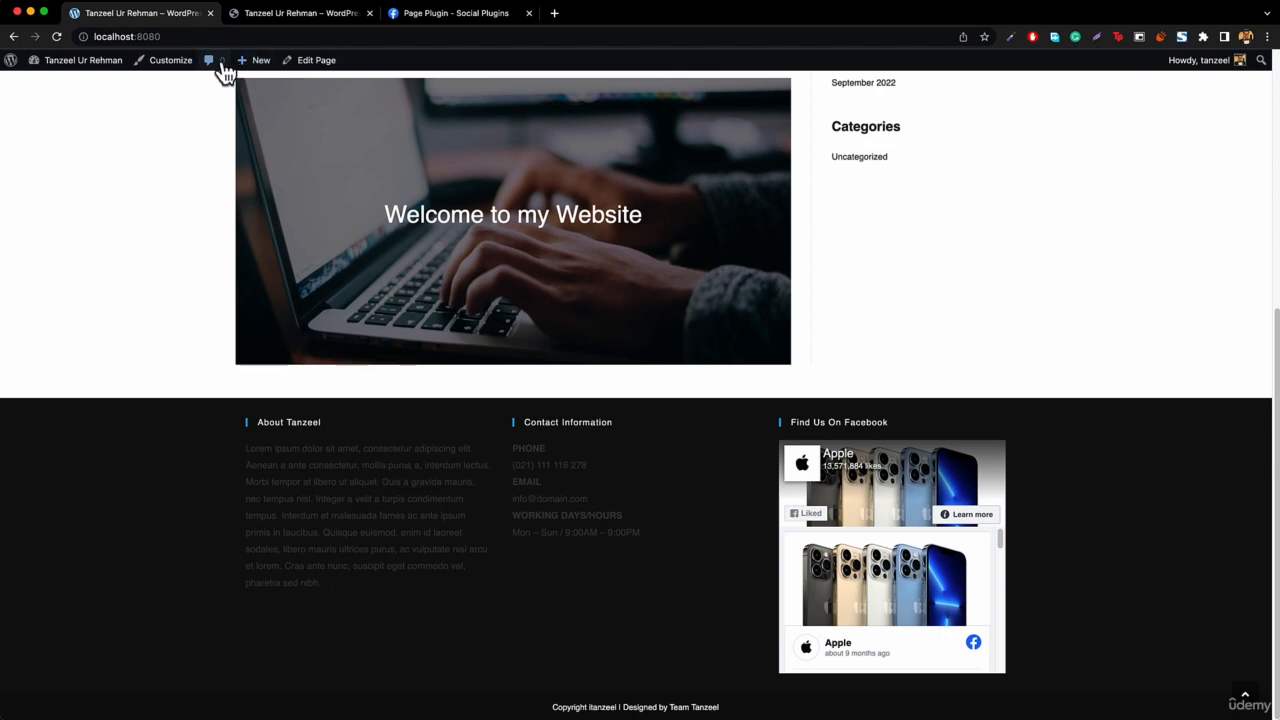
In the Customizer's Footer Widgets settings, set the text color to white #ffffff.
{"action": "left_click", "coordinate": [162, 63]}
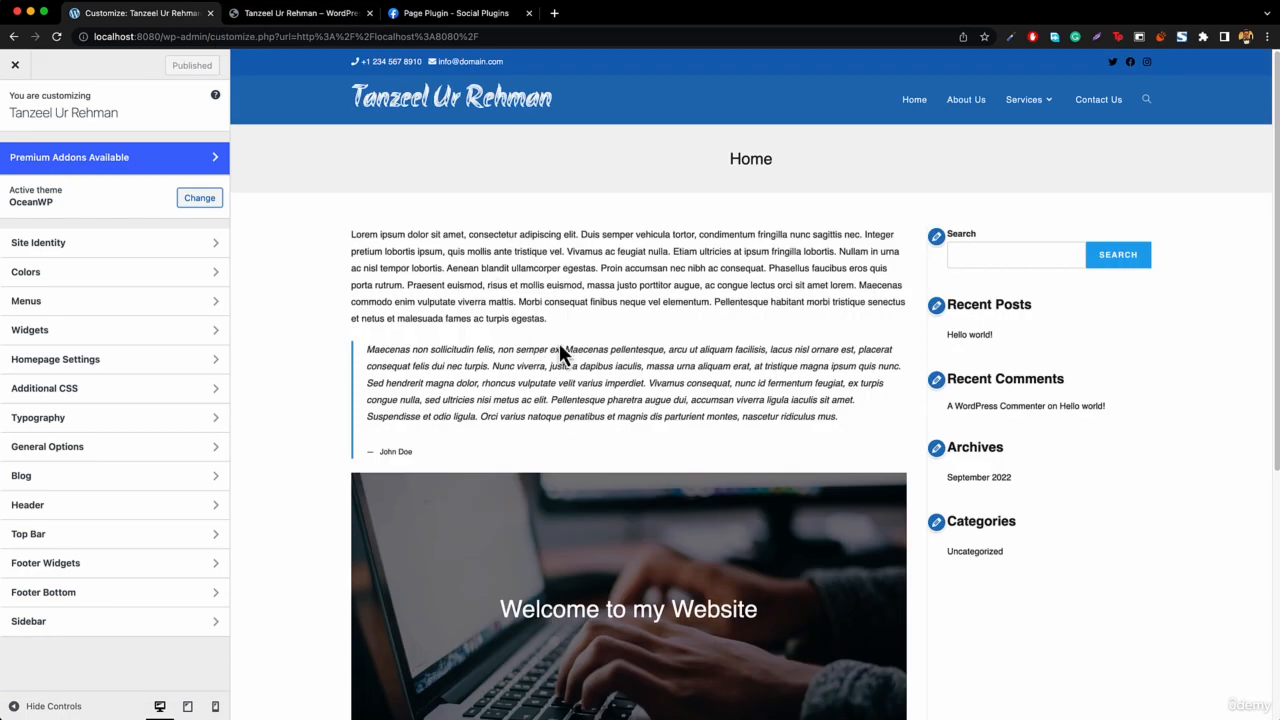
{"action": "scroll", "coordinate": [560, 354], "scroll_direction": "down", "scroll_amount": 5}
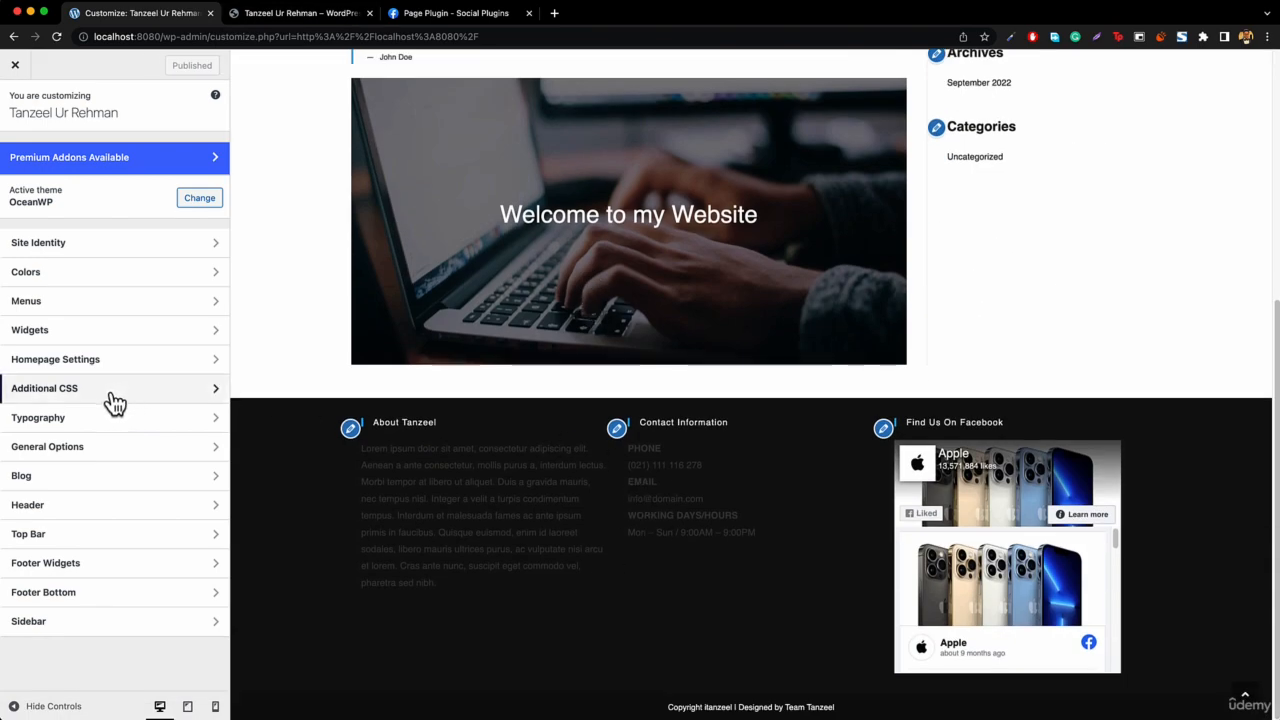
{"action": "left_click", "coordinate": [86, 565]}
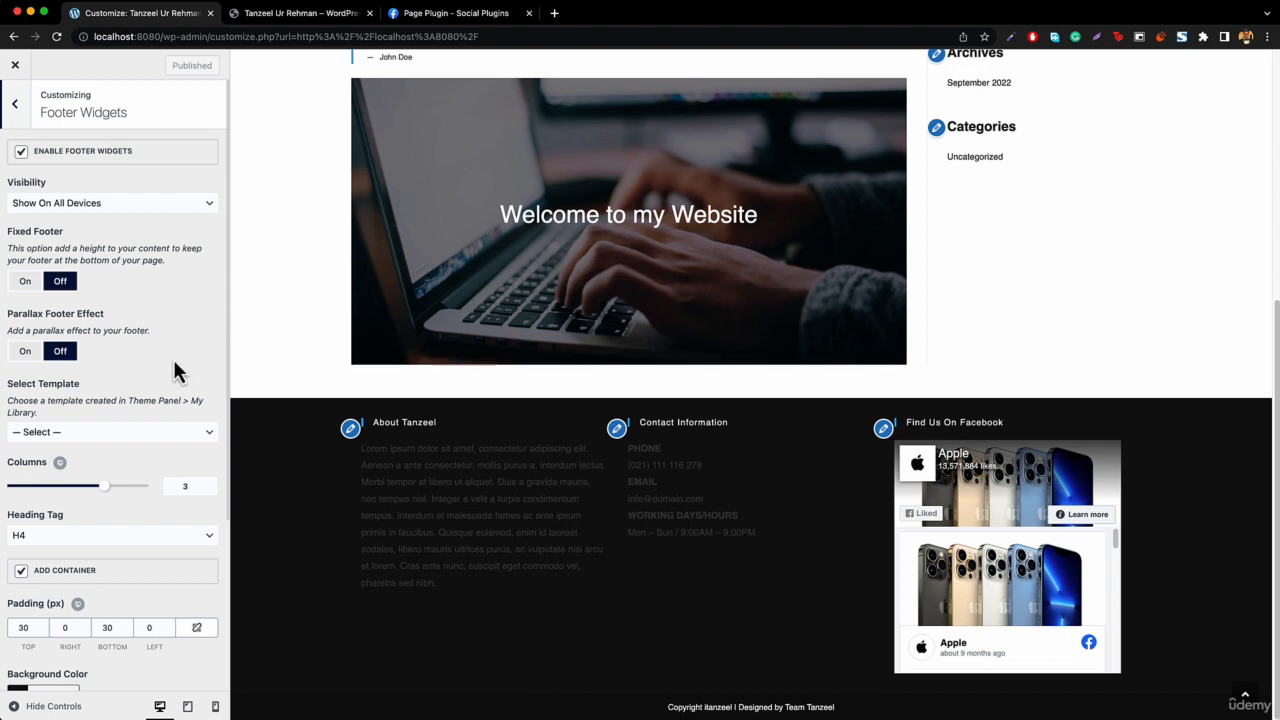
{"action": "scroll", "coordinate": [168, 406], "scroll_direction": "down", "scroll_amount": 4}
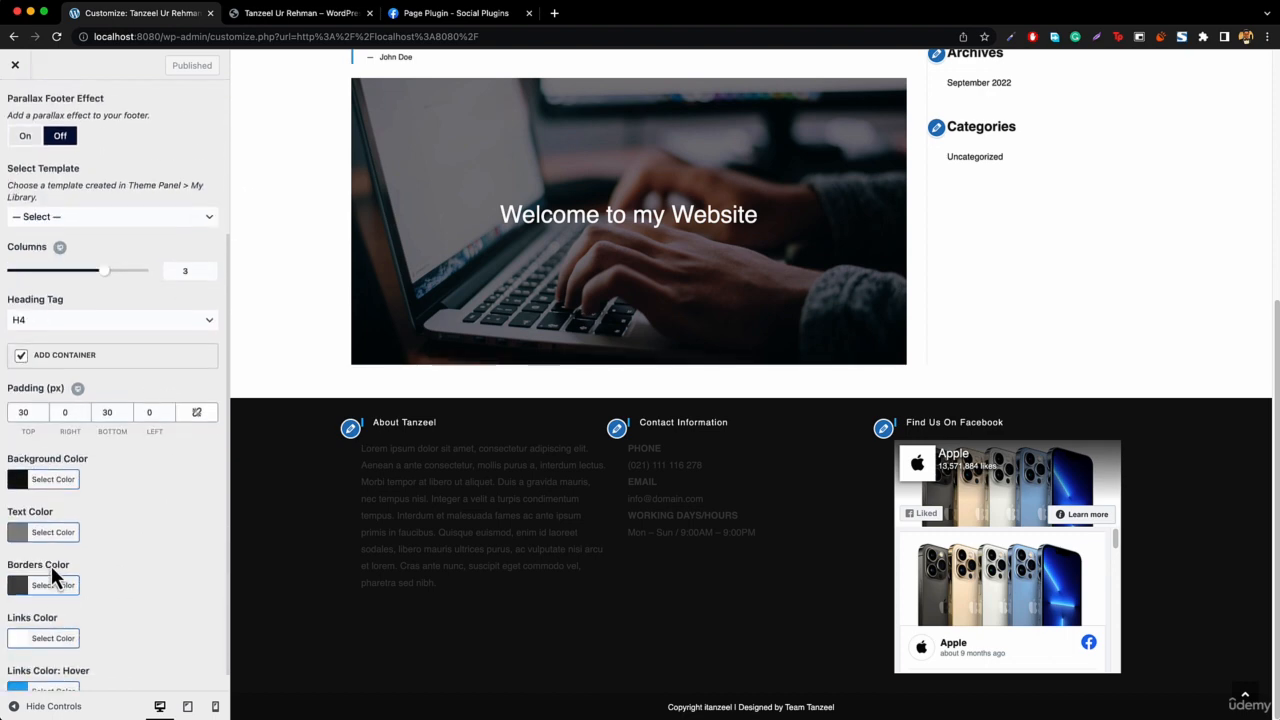
{"action": "left_click", "coordinate": [50, 510]}
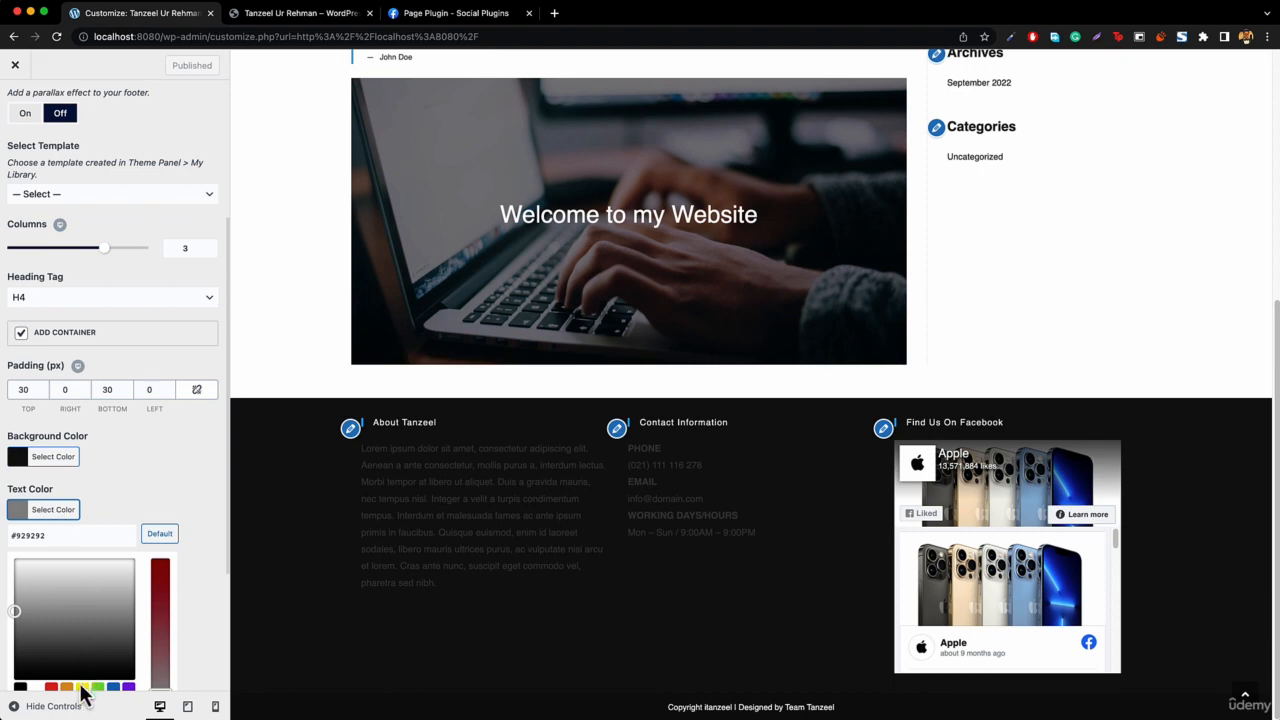
{"action": "scroll", "coordinate": [84, 690], "scroll_direction": "down", "scroll_amount": 2}
{"action": "left_click", "coordinate": [35, 599]}
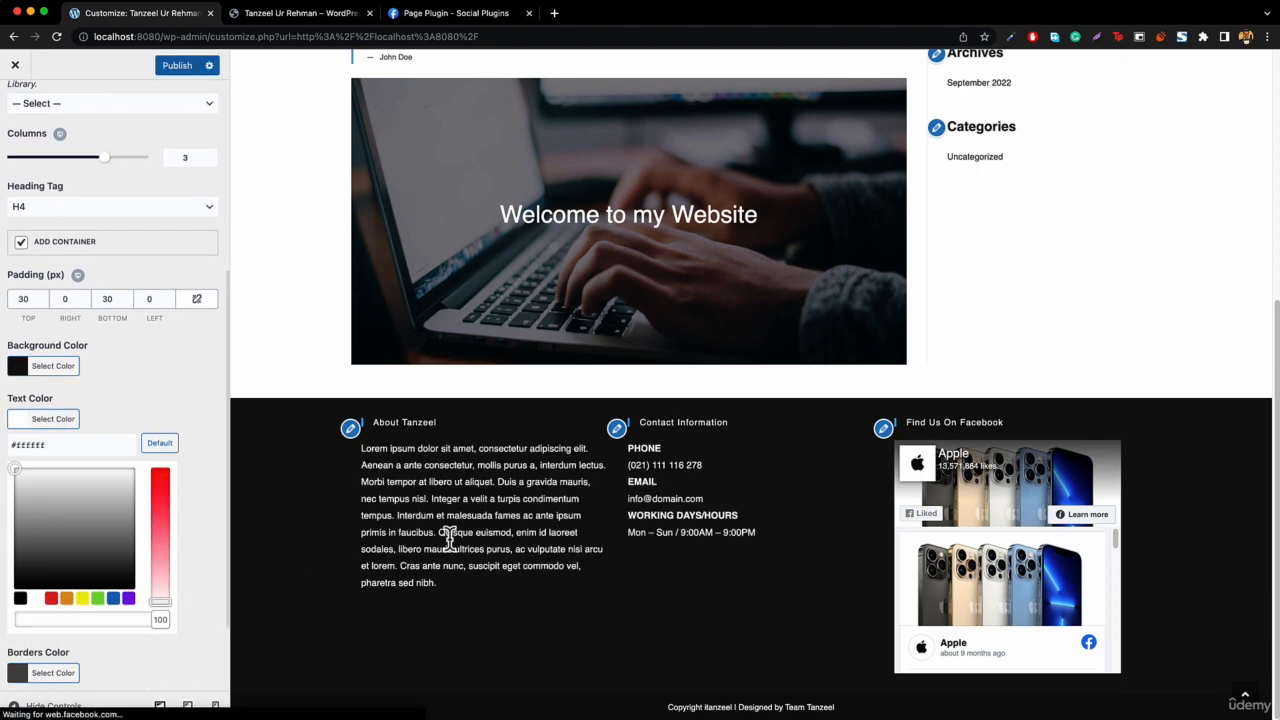
{"action": "left_click", "coordinate": [43, 422]}
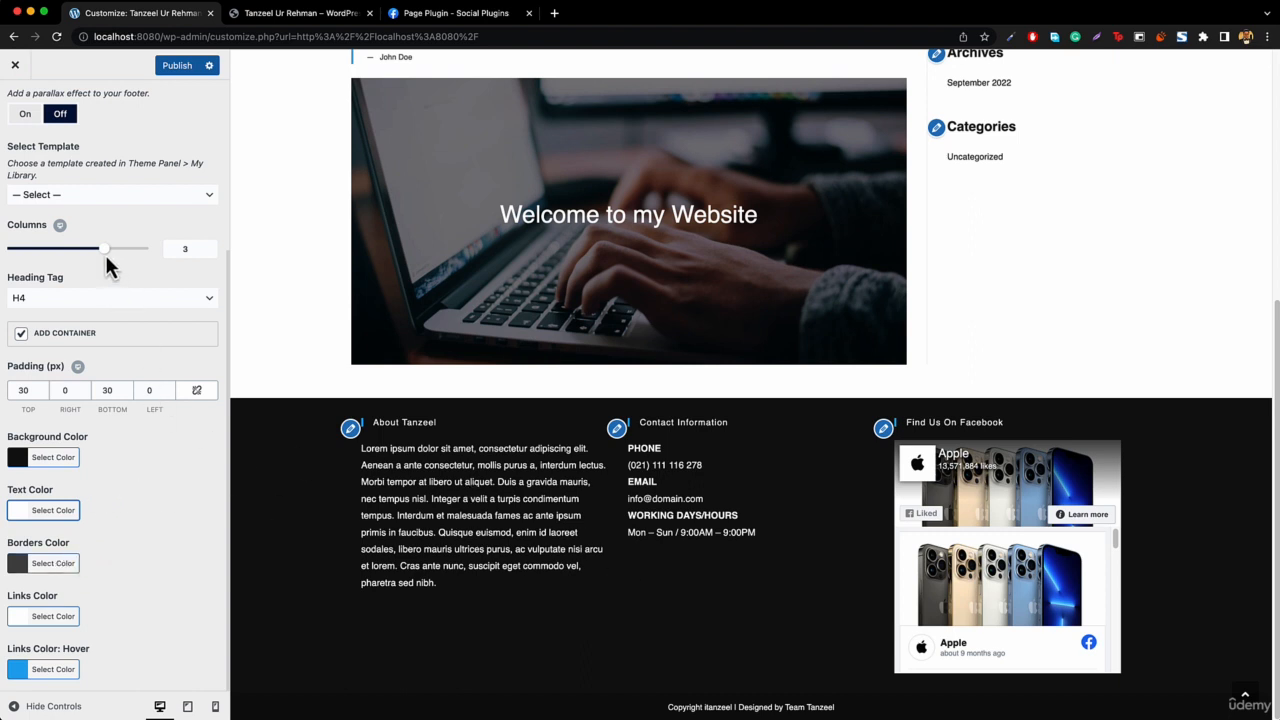
Set the footer widget columns to 4.
{"action": "left_click_drag", "start_coordinate": [105, 250], "coordinate": [149, 250]}
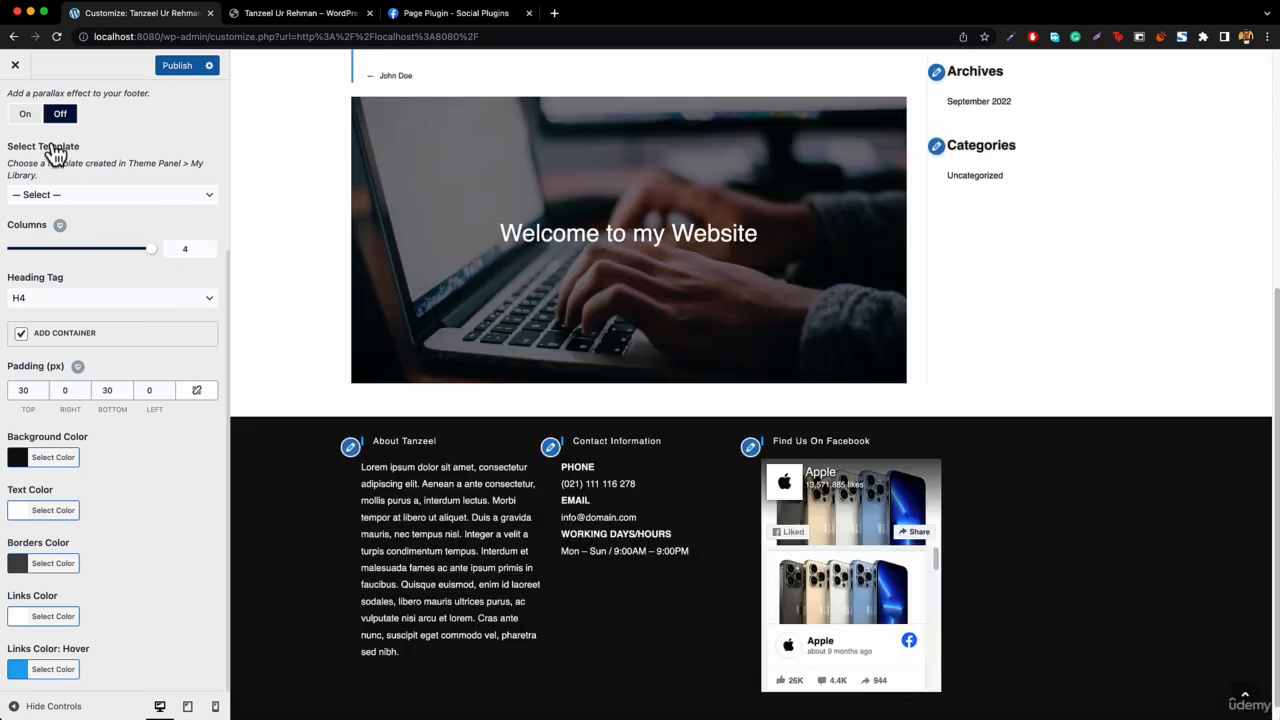
{"action": "scroll", "coordinate": [51, 155], "scroll_direction": "up", "scroll_amount": 4}
{"action": "left_click", "coordinate": [14, 109]}
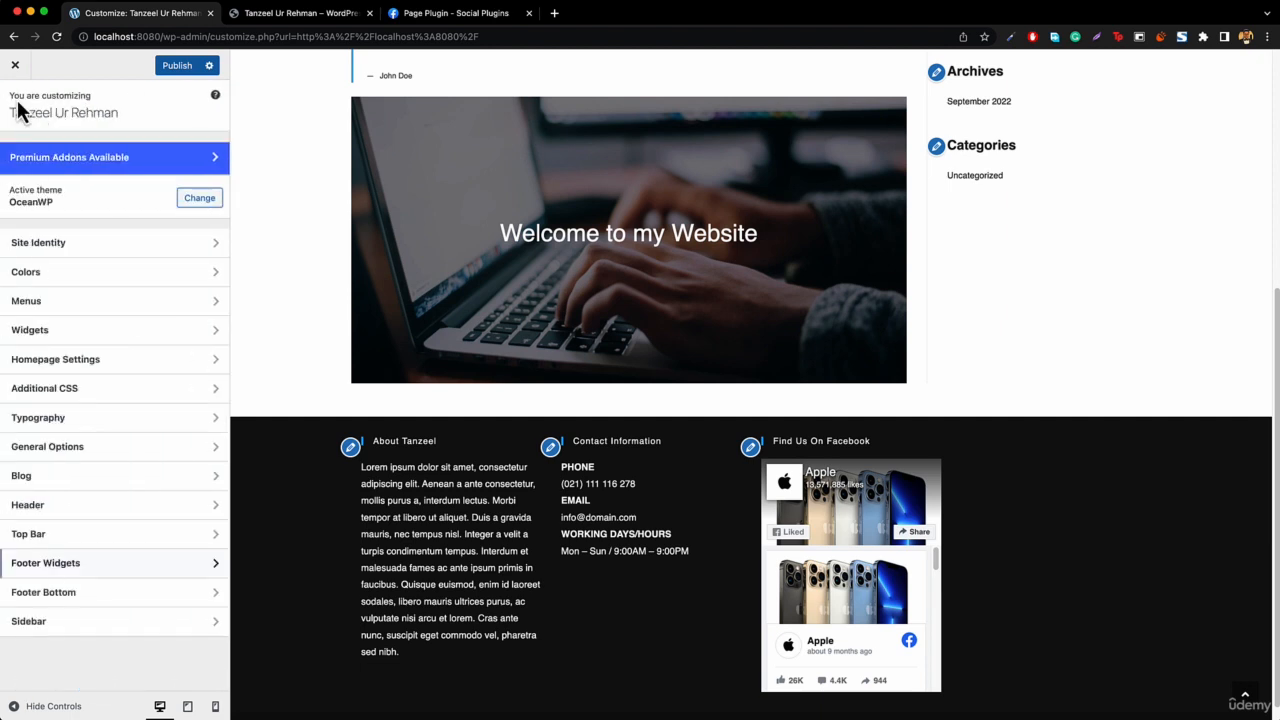
Open the Footer 4 widget area and examine the footer columns in the site preview.
{"action": "left_click", "coordinate": [46, 331]}
{"action": "left_click", "coordinate": [44, 362]}
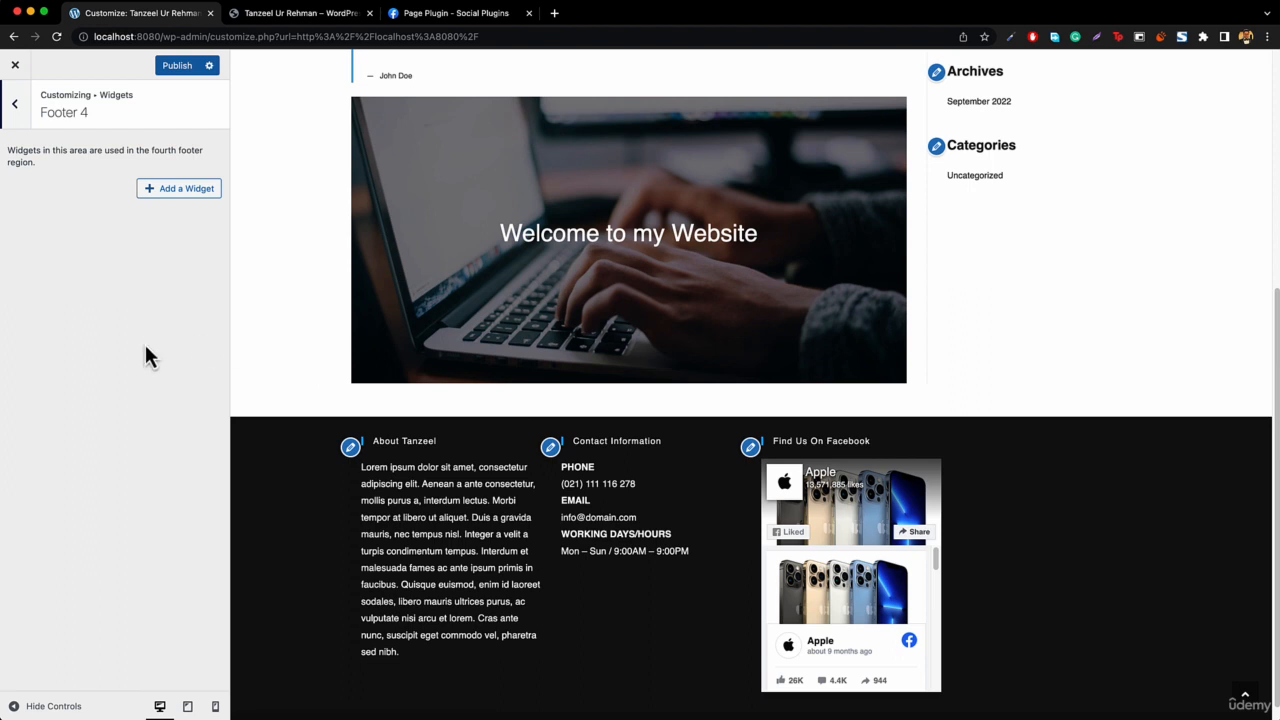
{"action": "scroll", "coordinate": [388, 467], "scroll_direction": "down", "scroll_amount": 2}
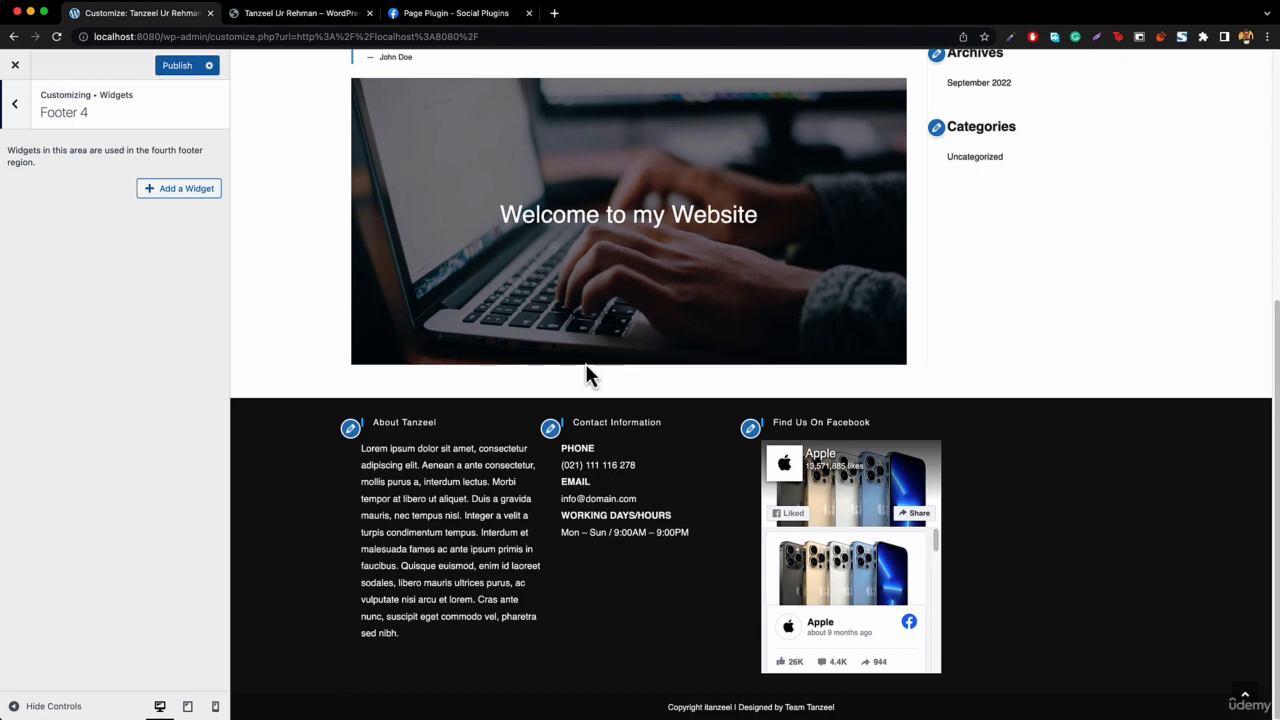
{"action": "scroll", "coordinate": [552, 366], "scroll_direction": "up", "scroll_amount": 5}
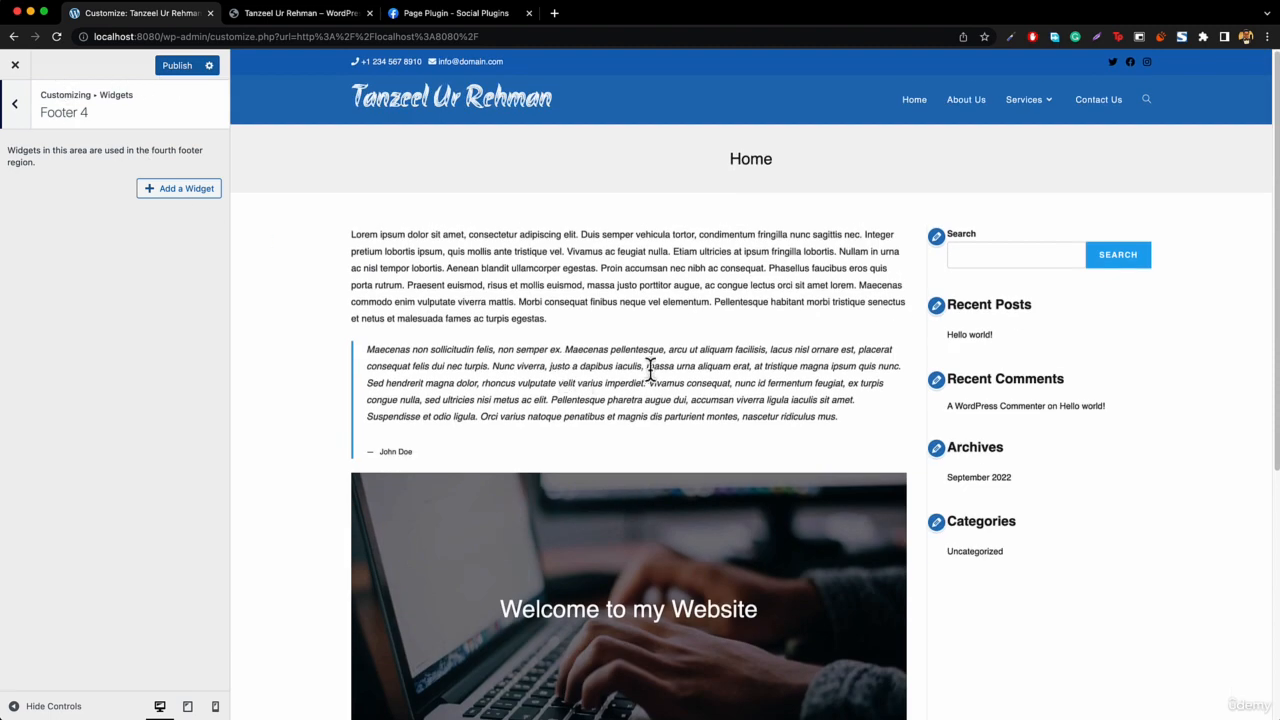
{"action": "scroll", "coordinate": [460, 255], "scroll_direction": "down", "scroll_amount": 5}
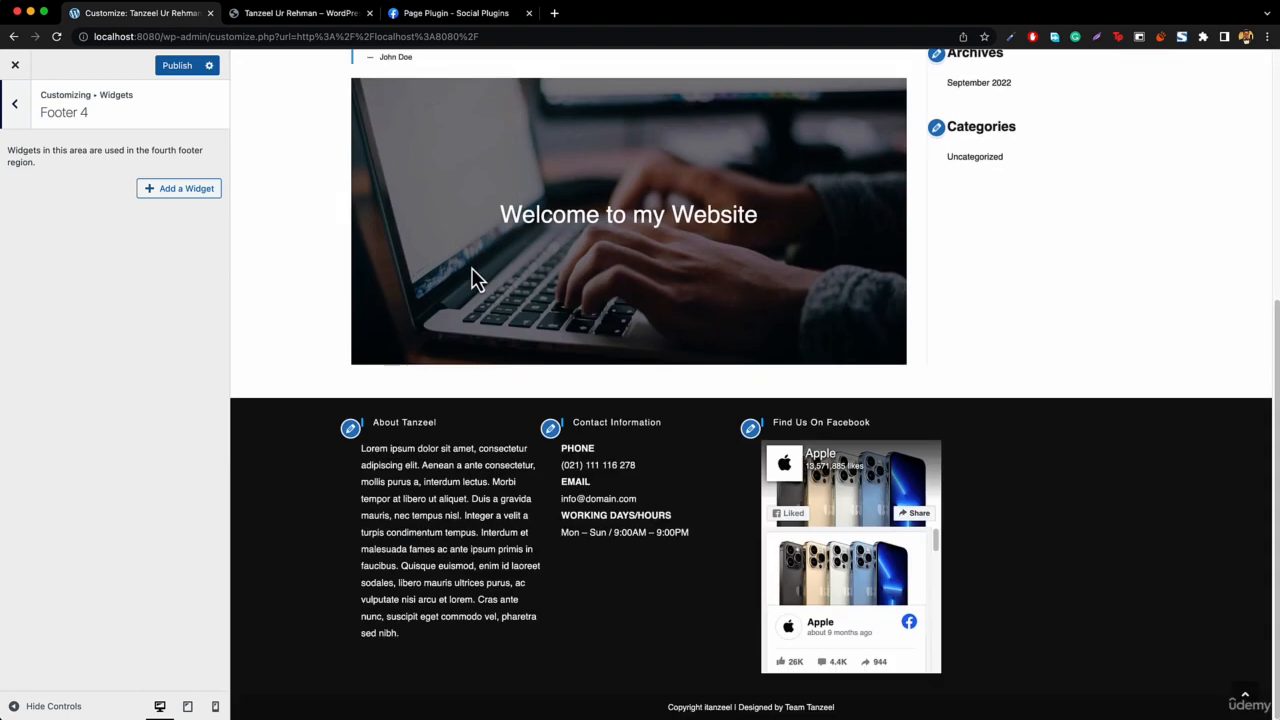
{"action": "scroll", "coordinate": [586, 443], "scroll_direction": "up", "scroll_amount": 5}
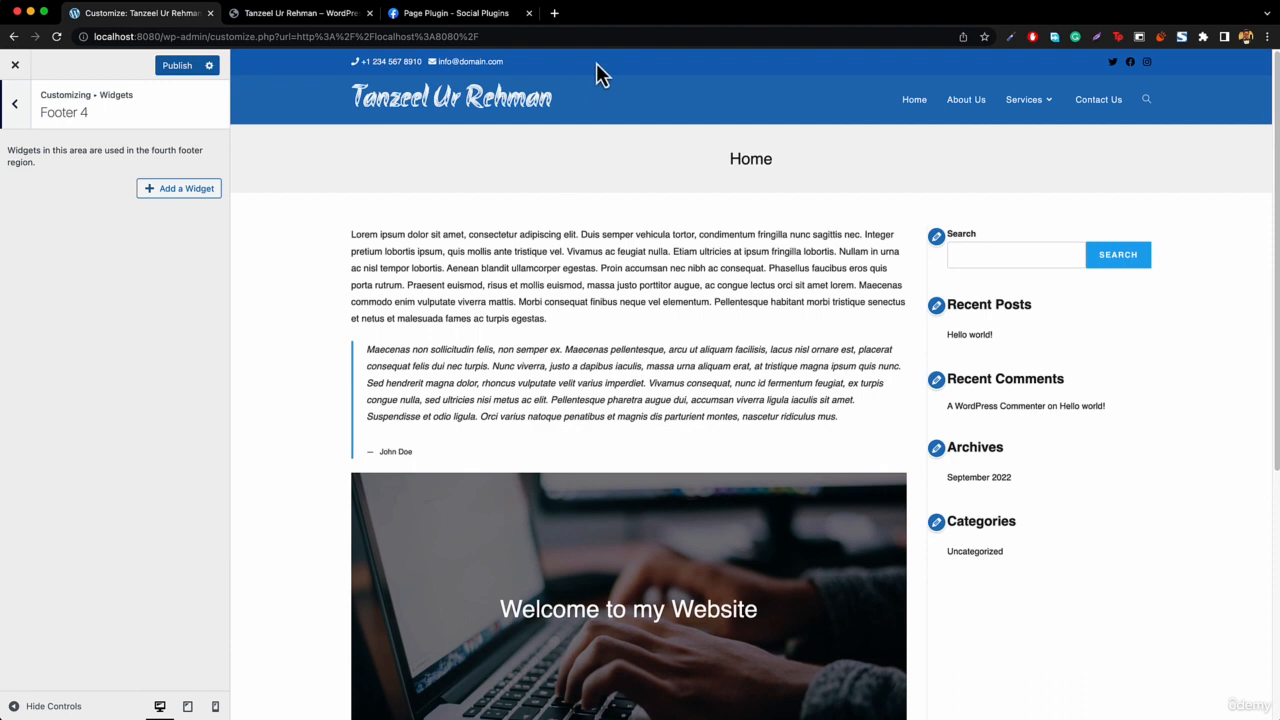
{"action": "scroll", "coordinate": [629, 263], "scroll_direction": "down", "scroll_amount": 5}
Publish the footer changes, exit the Customizer, and switch to the reference site's tab to compare.
{"action": "left_click", "coordinate": [172, 68]}
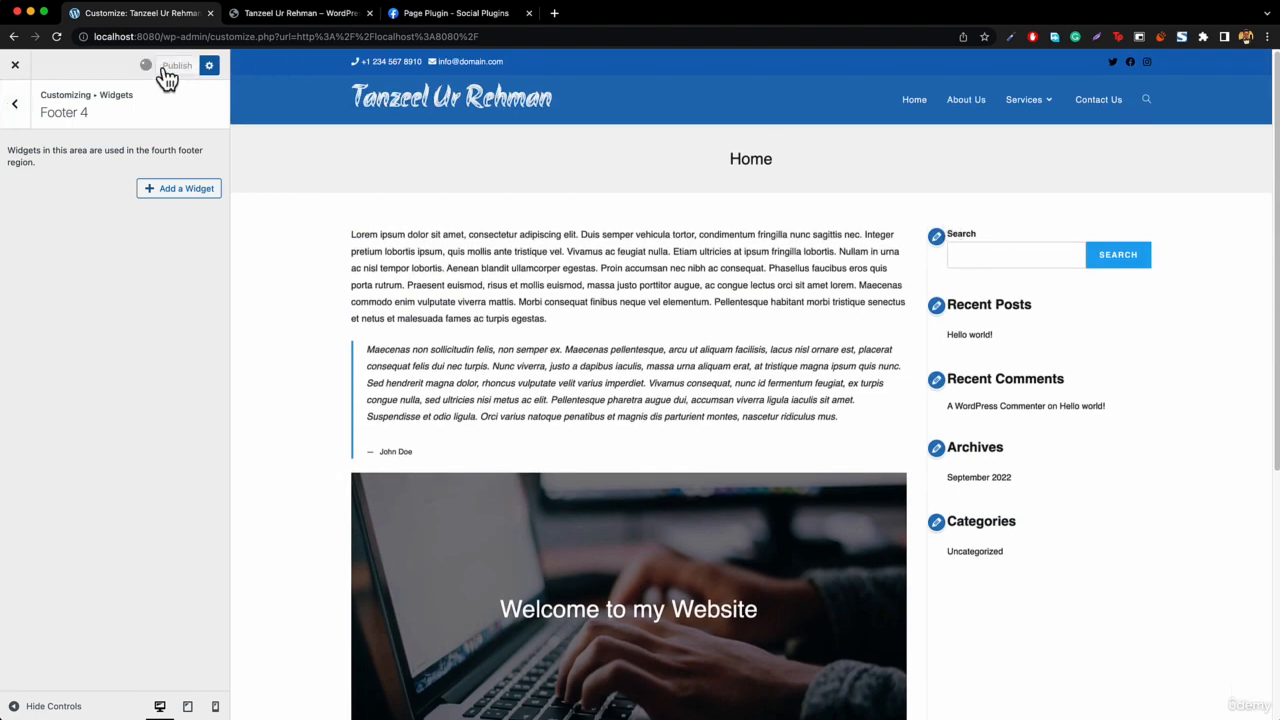
{"action": "left_click", "coordinate": [15, 66]}
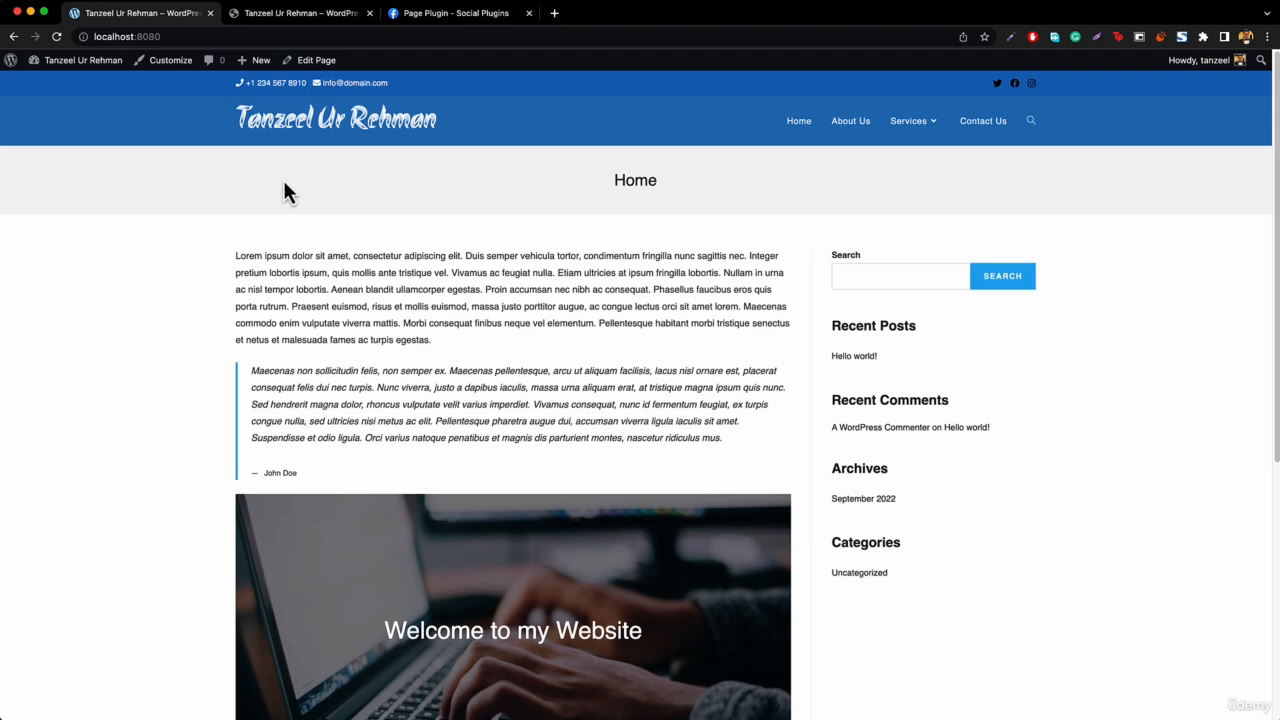
{"action": "left_click", "coordinate": [301, 15]}
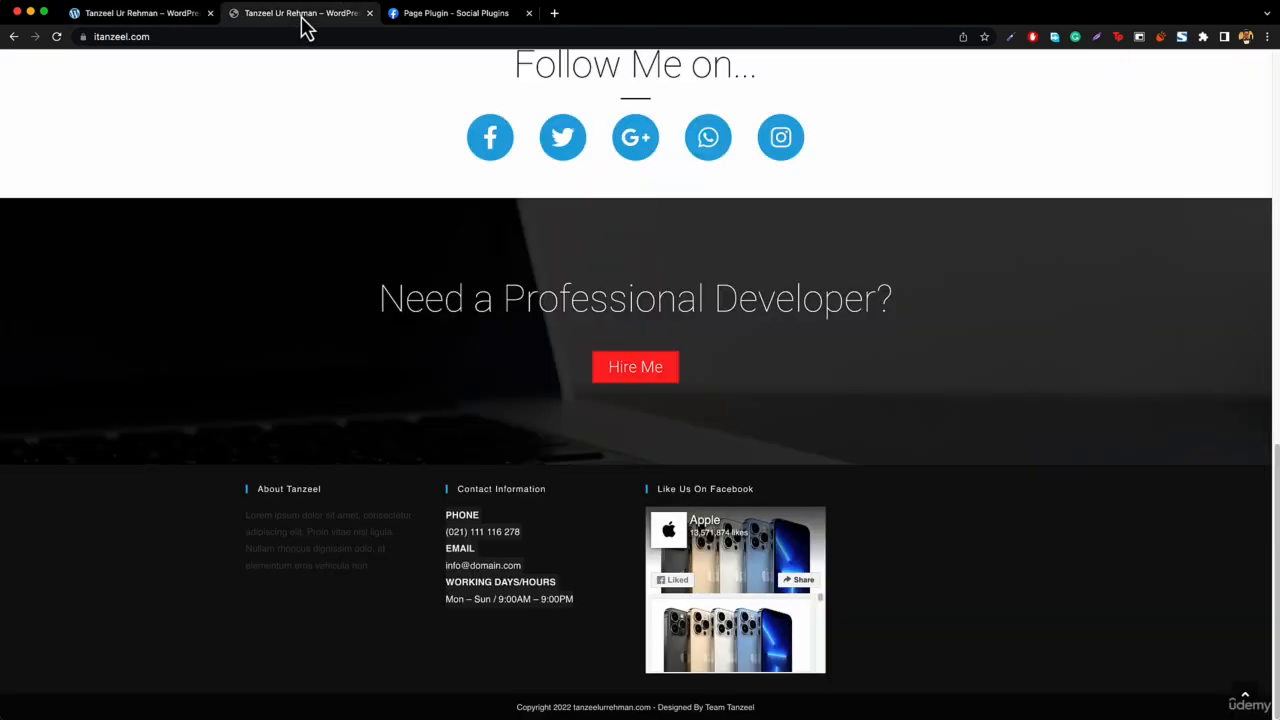
{"action": "scroll", "coordinate": [355, 350], "scroll_direction": "up", "scroll_amount": 15}
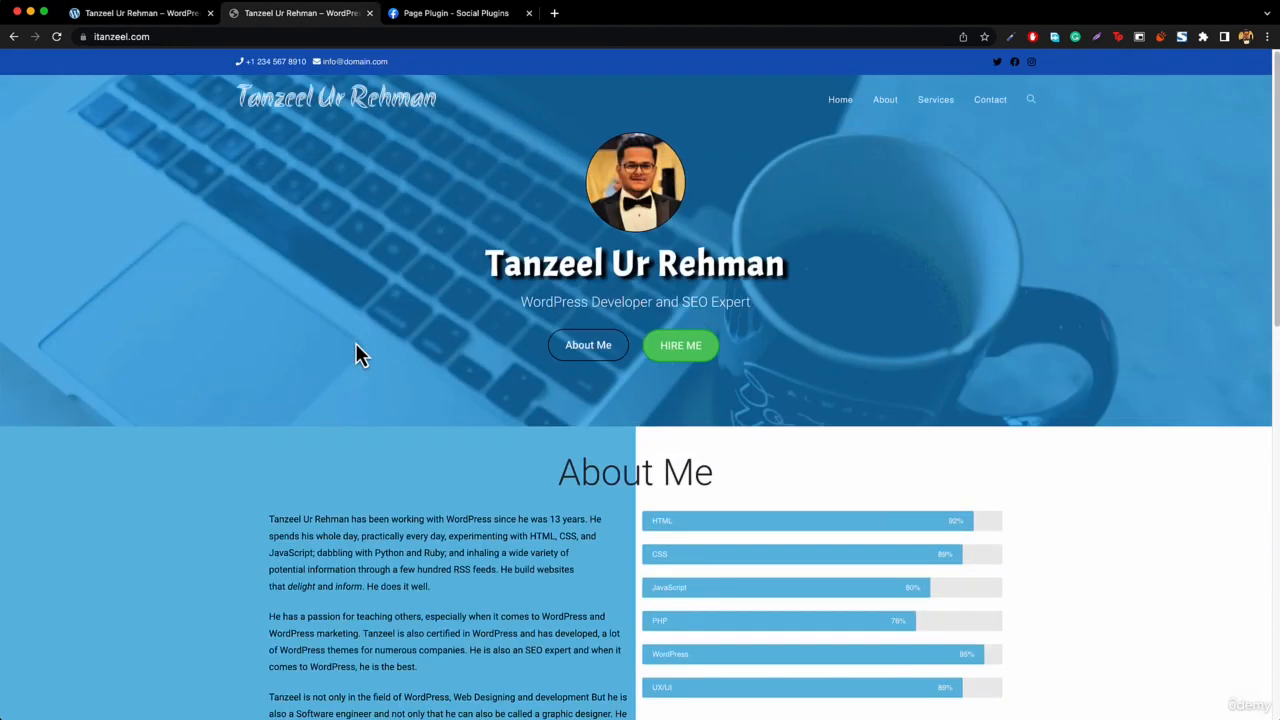